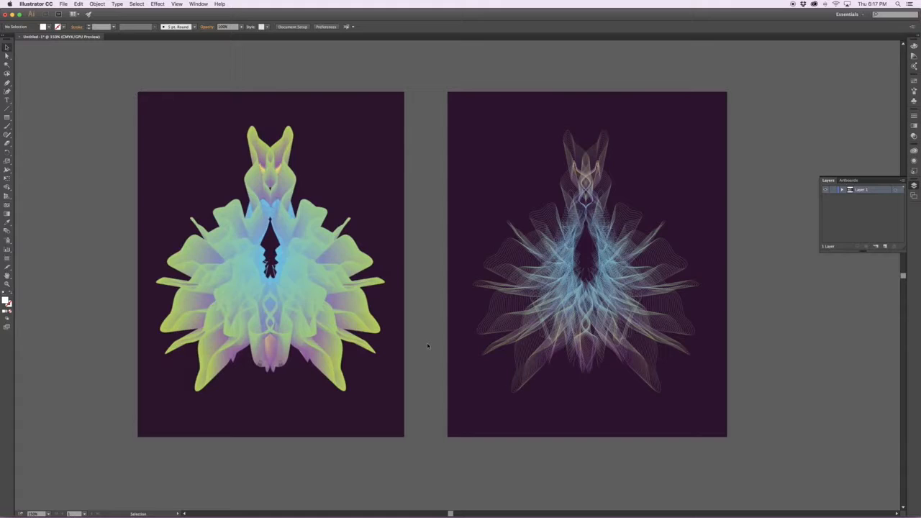
- Create a new Letter-size print document with a single artboard, keeping the default settings
scroll(427, 346, left, 2)
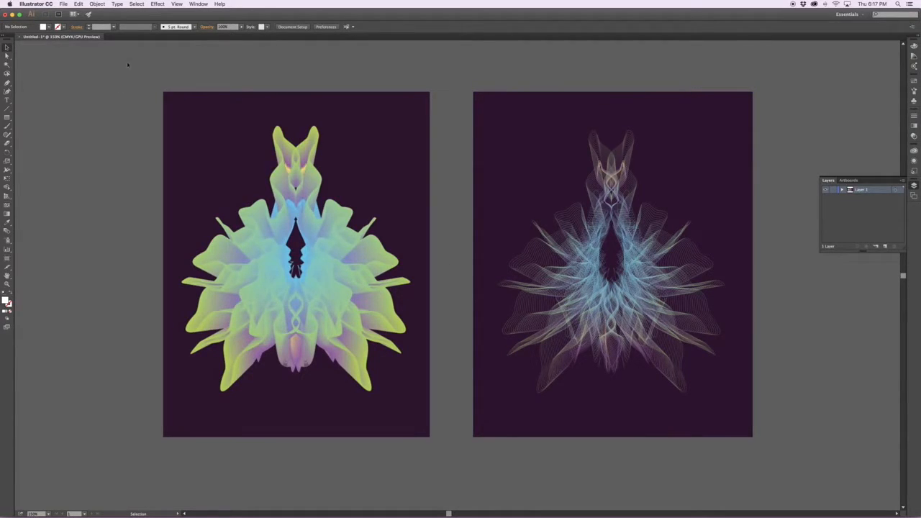
click(64, 4)
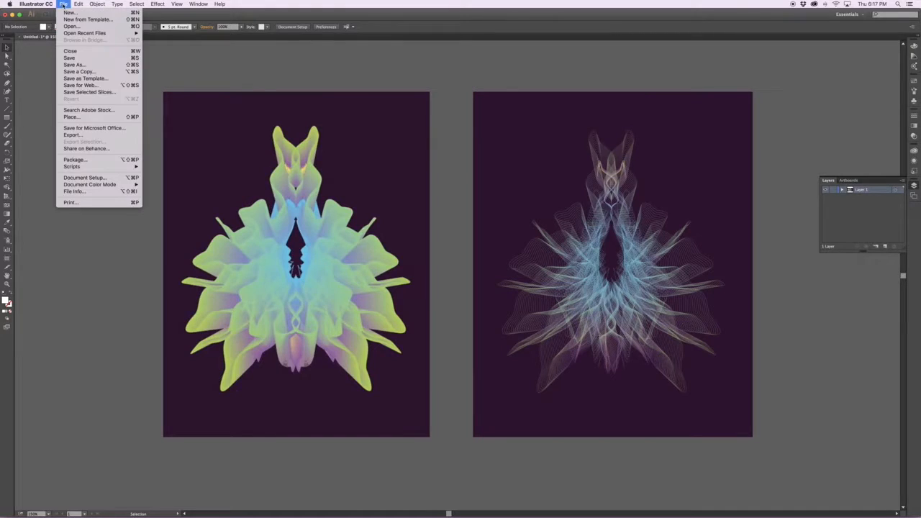
click(72, 12)
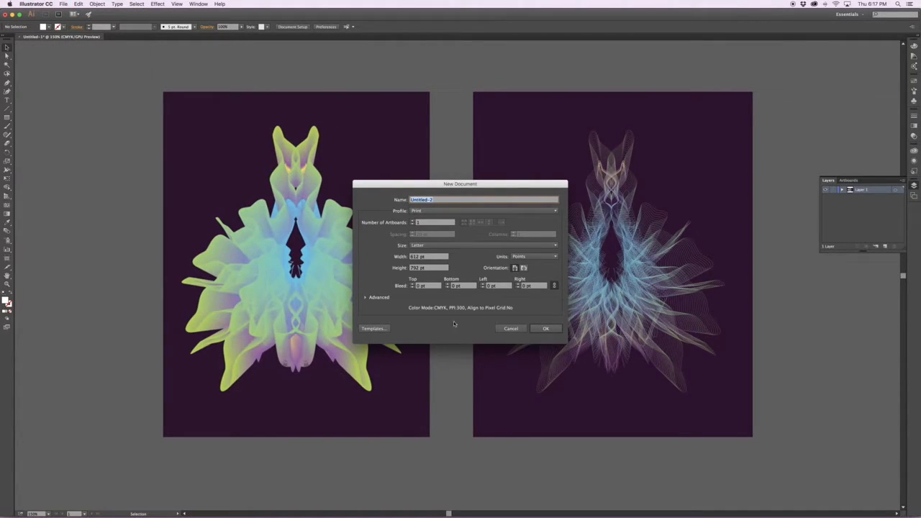
click(545, 328)
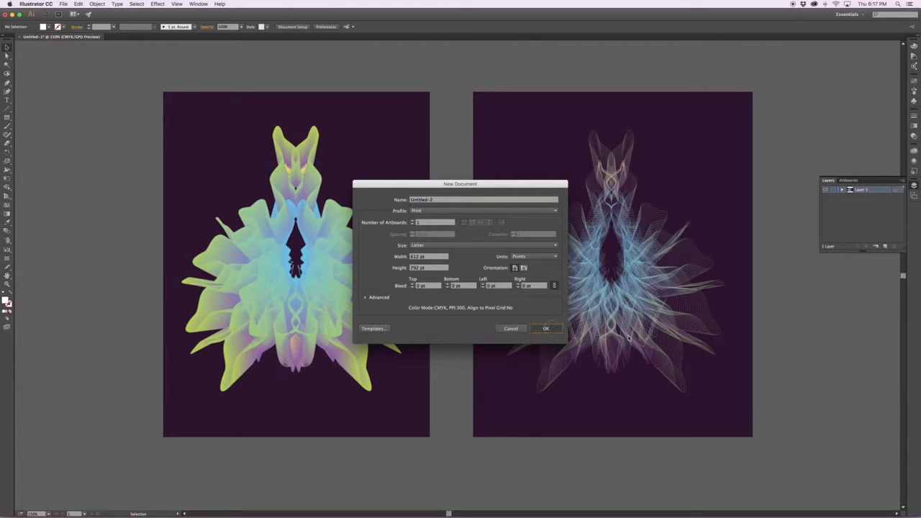
- Draw a 612 × 792 pt rectangle covering the whole artboard and swap its colours to black fill with white stroke
key(m)
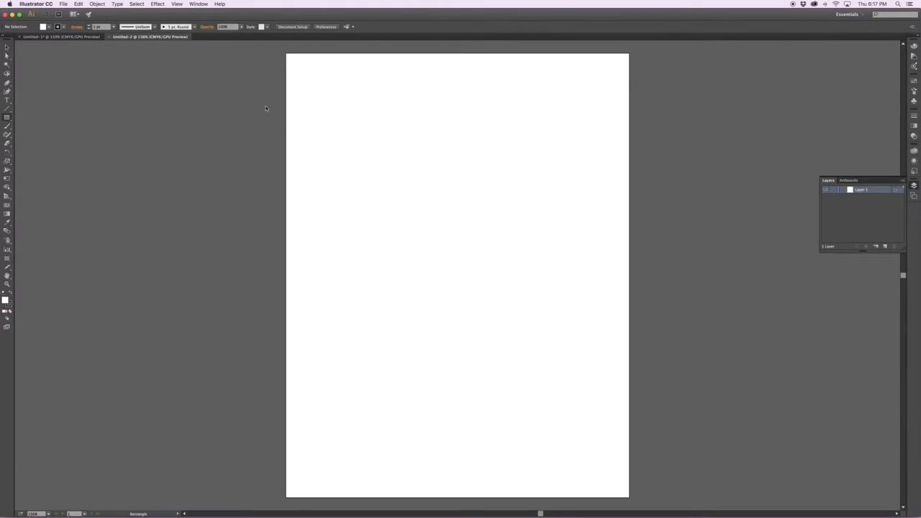
mouse_move(287, 56)
mouse_down()
mouse_move(547, 453)
mouse_move(581, 465)
mouse_move(630, 210)
mouse_up()
scroll(430, 263, up, 4)
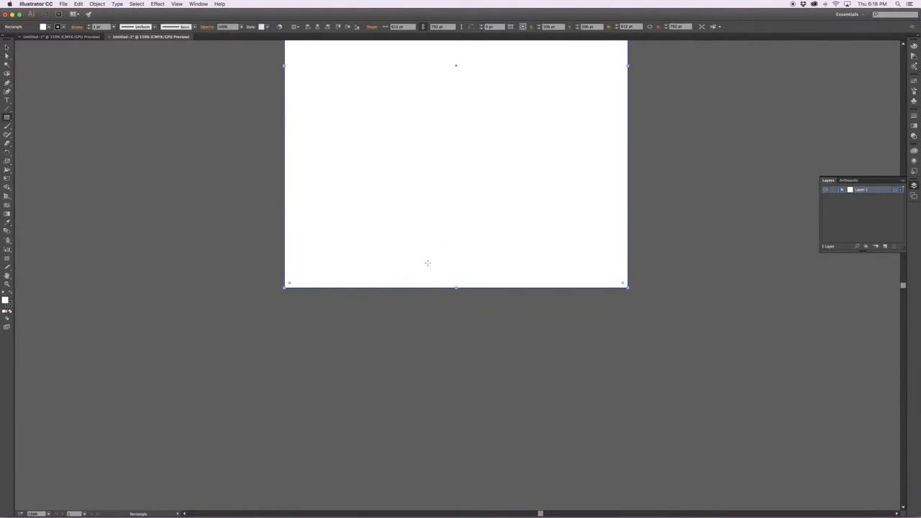
click(11, 295)
click(210, 300)
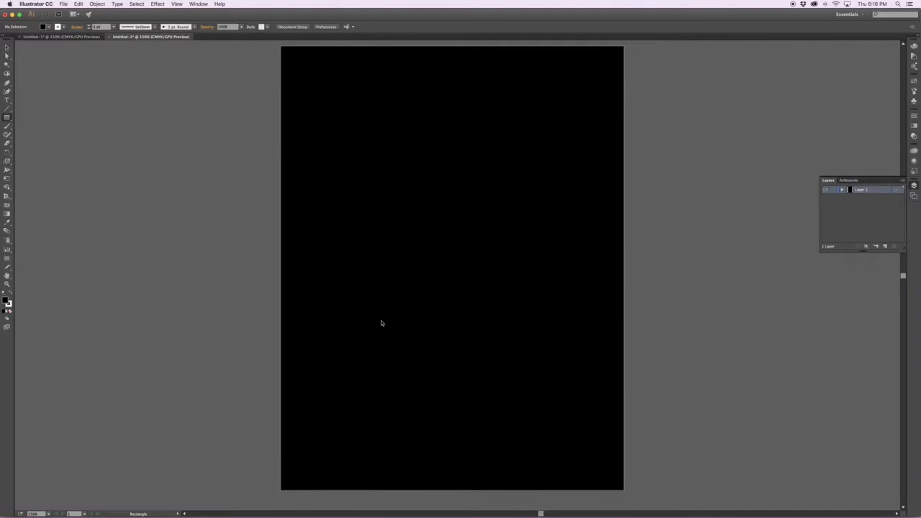
click(892, 180)
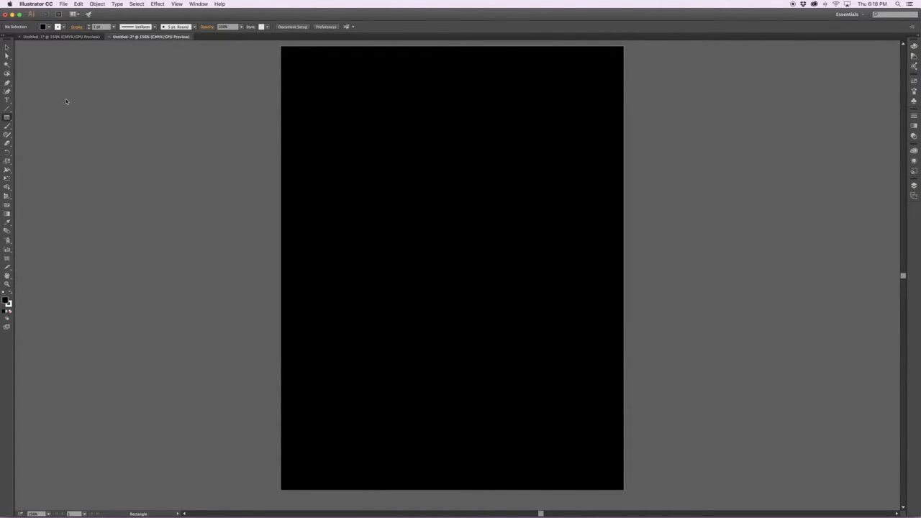
- Create a circle 86 pt wide and 86 pt high near the middle of the artboard with the Ellipse tool
key(v)
click(8, 118)
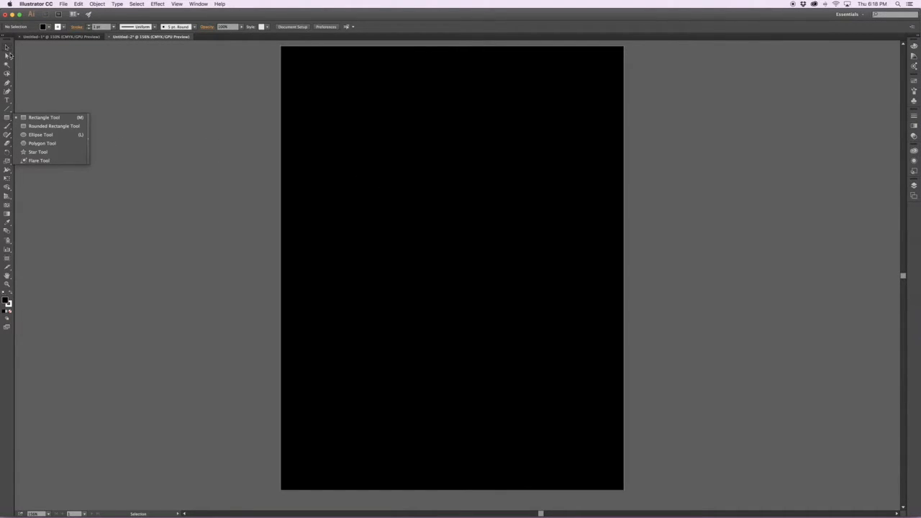
click(35, 136)
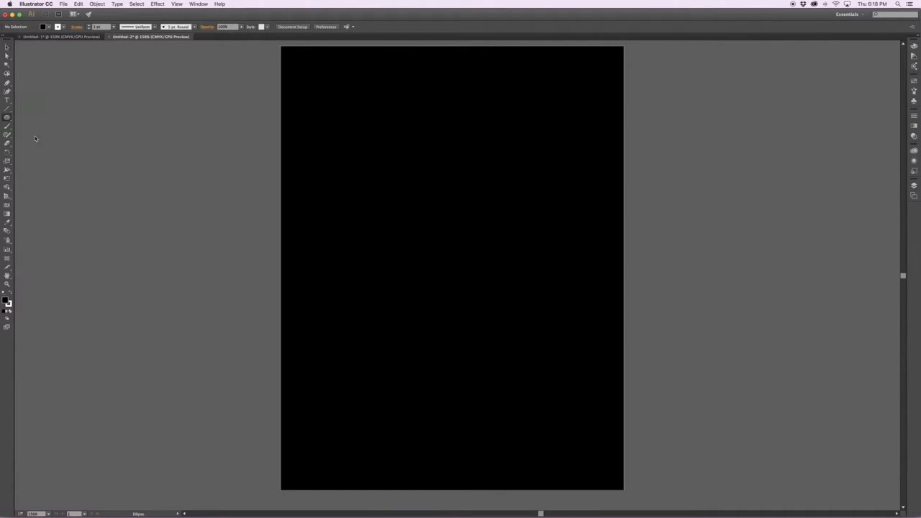
click(437, 238)
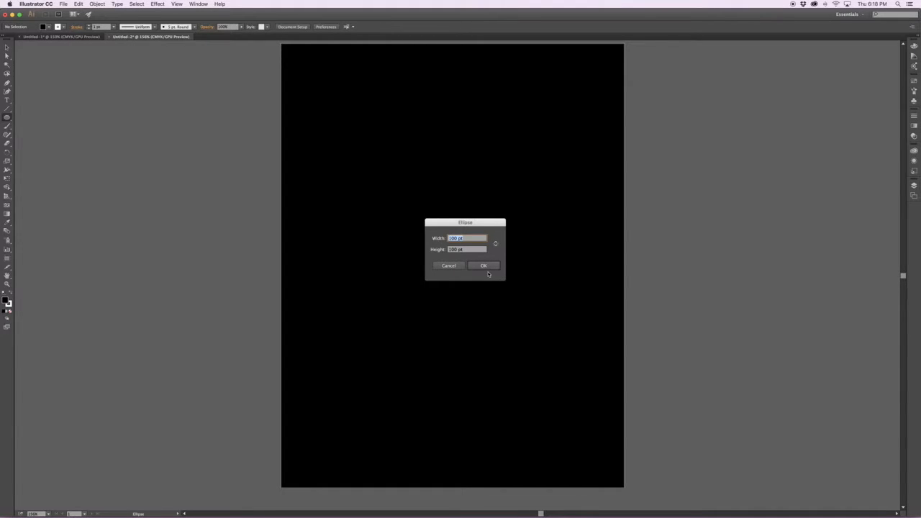
text(86)
key(Tab)
text(86)
key(Tab)
click(484, 266)
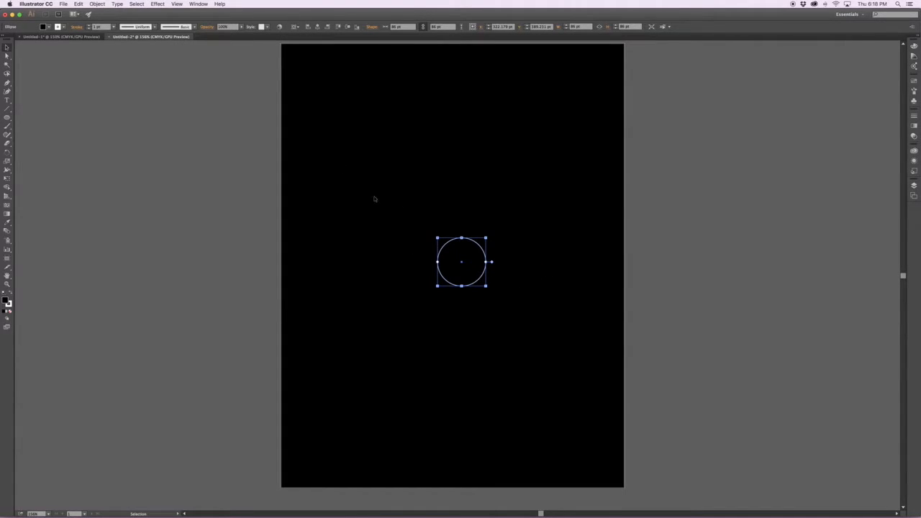
- Align the circle to the artboard, centring it horizontally and vertically
click(295, 27)
click(308, 50)
click(318, 27)
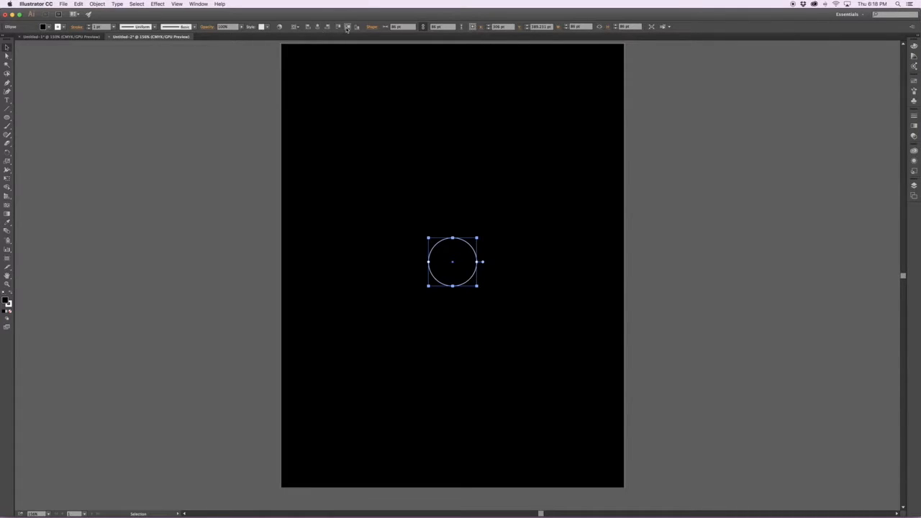
click(347, 28)
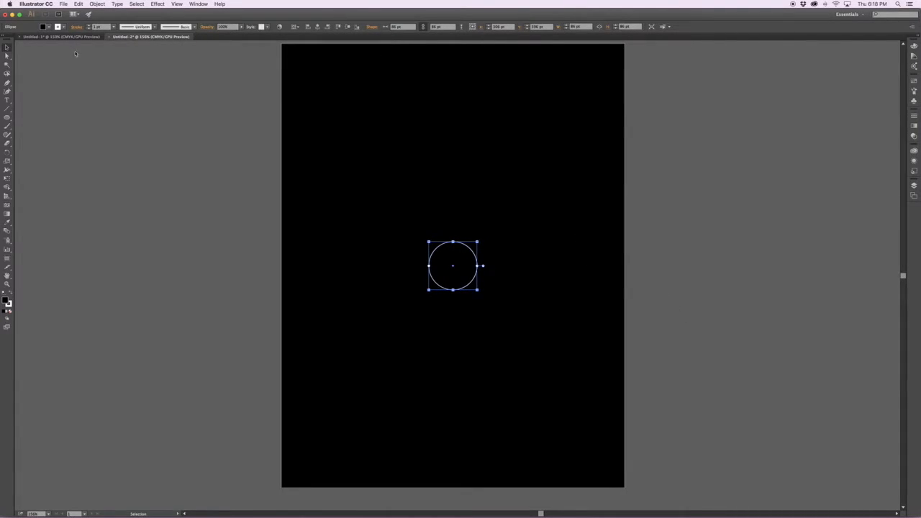
- Set the circle's fill to none, leaving only its white stroke, and deselect it
click(49, 26)
click(6, 40)
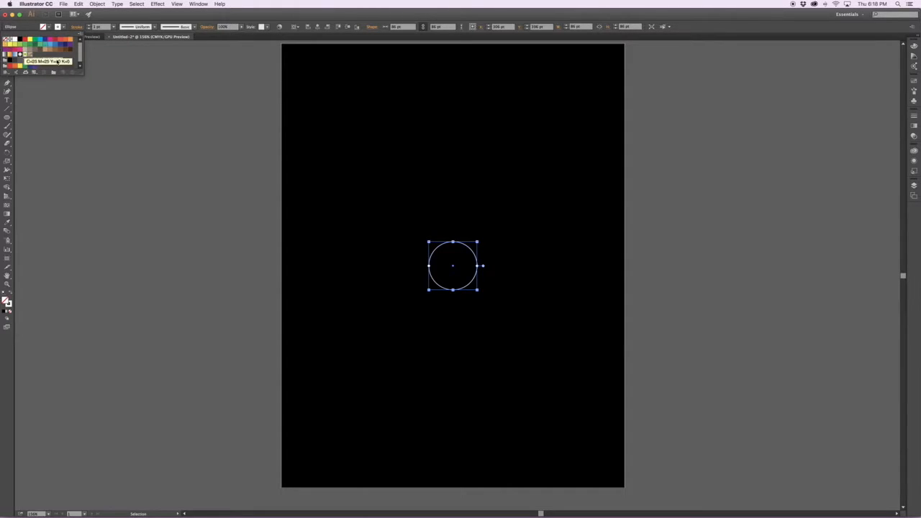
click(262, 239)
click(399, 265)
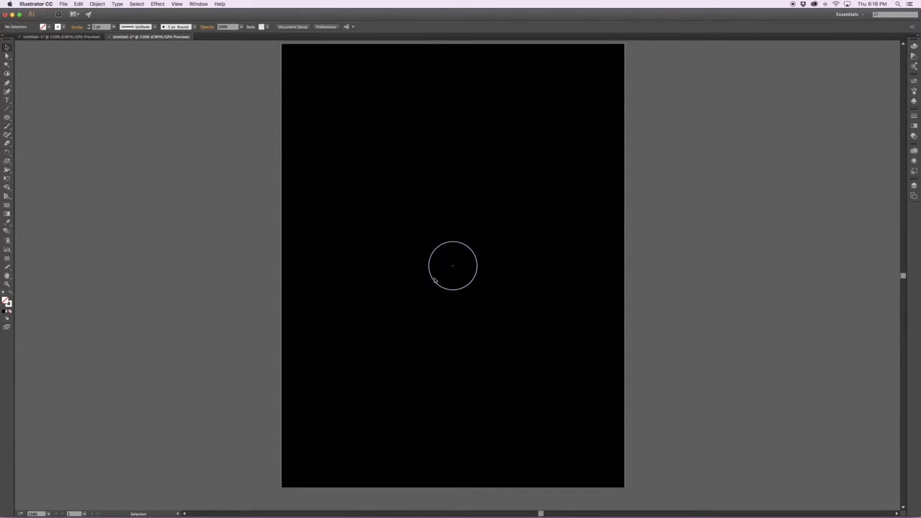
- Create a ten-pointed star with Radius 1 of 120 pt and Radius 2 of 100 pt using the Star tool
drag(7, 117, 38, 155)
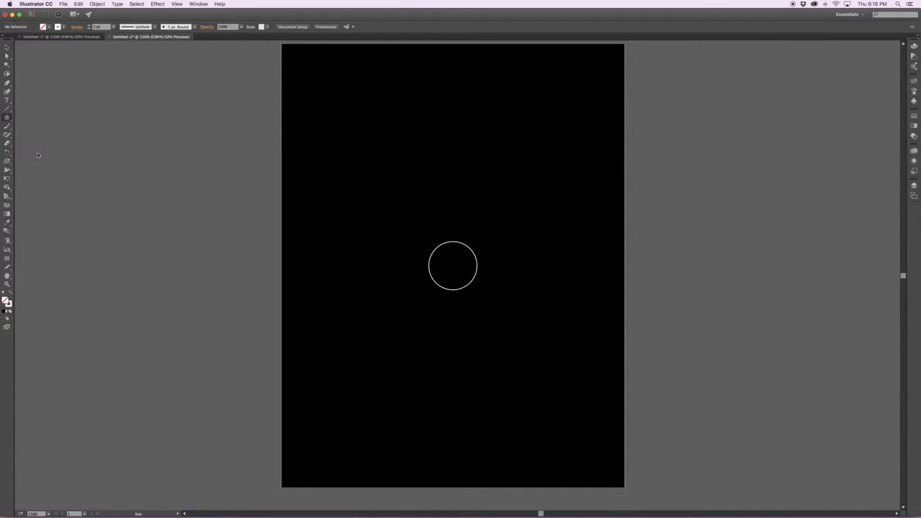
click(373, 238)
key(Tab)
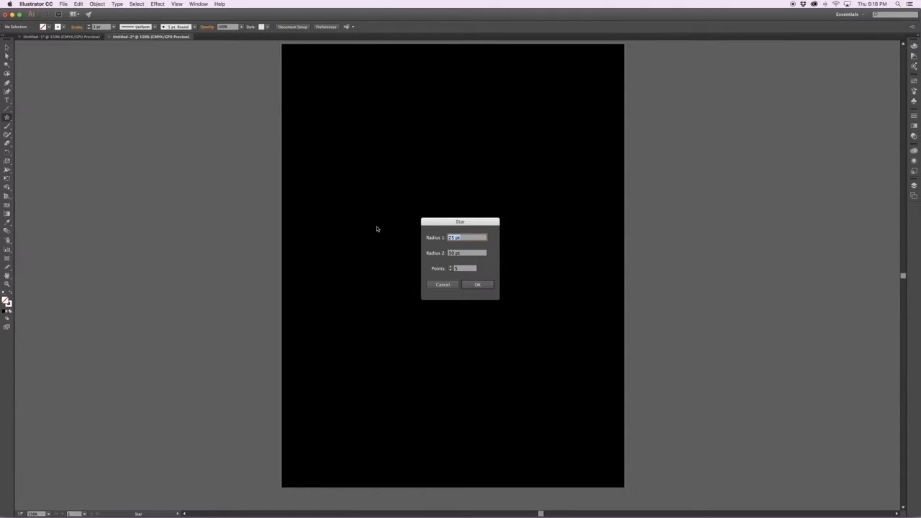
text(120)
key(Tab)
text(100)
key(Tab)
text(4)
click(477, 284)
- Centre the star horizontally and vertically on the artboard around the circle, and deselect it
key(v)
drag(410, 294, 481, 320)
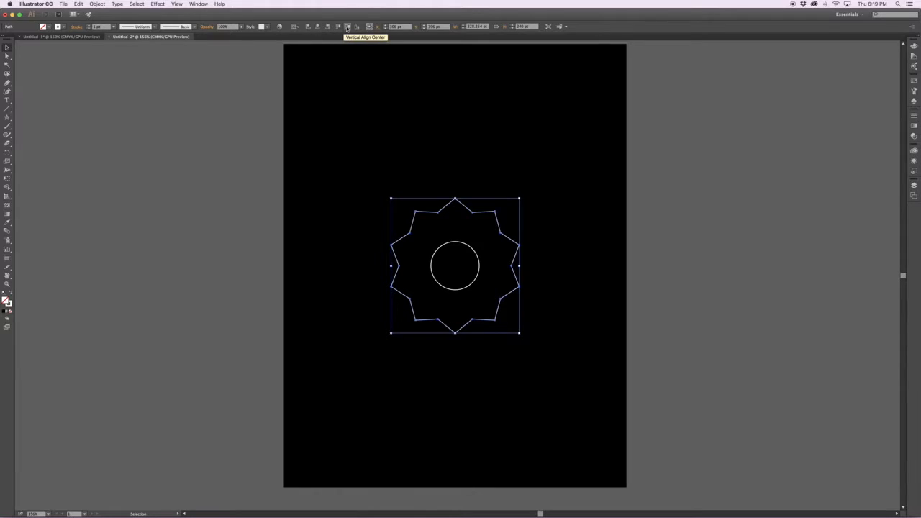
click(516, 353)
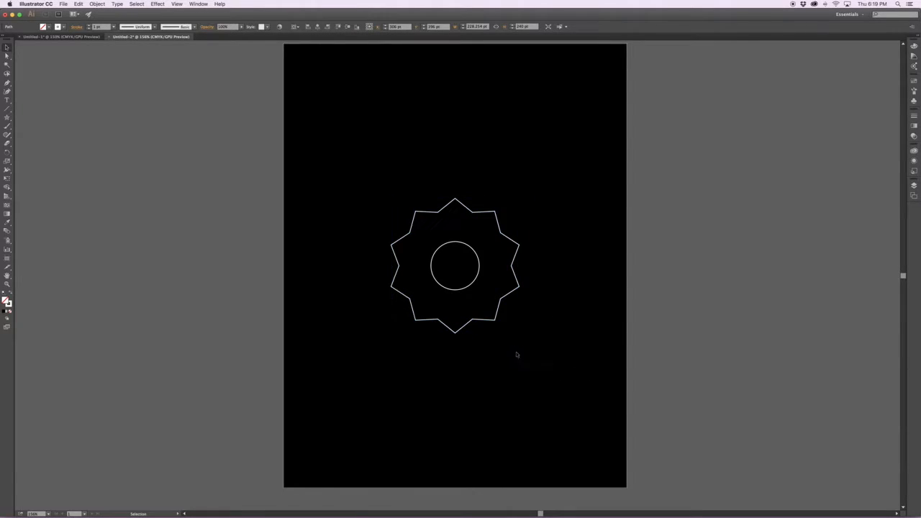
- Paste a copy of the star in front and scale it up from its centre to about 366 × 385 pt
drag(520, 358, 462, 315)
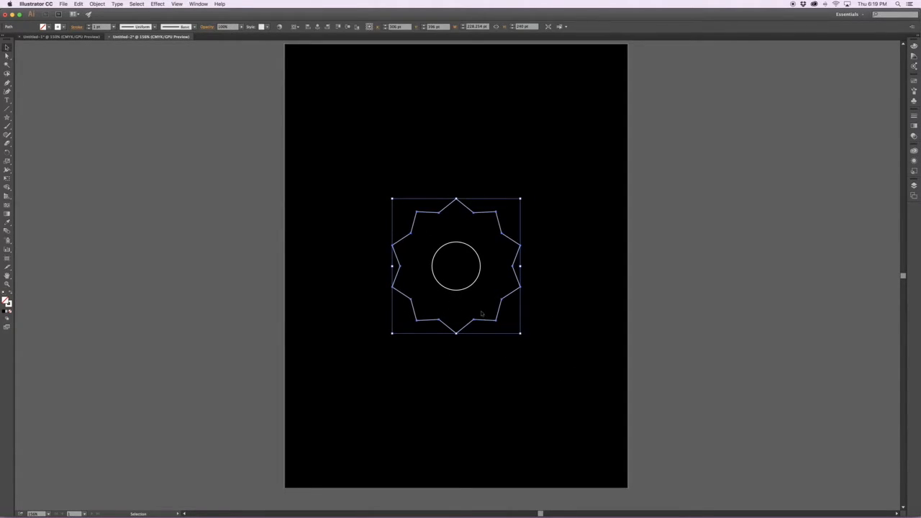
key(super+c)
key(super+f)
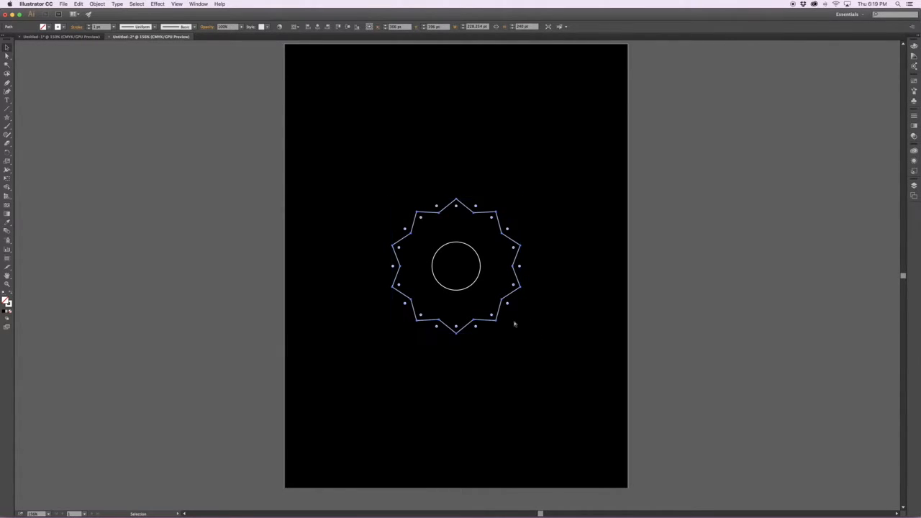
key(super+t)
drag(520, 333, 575, 374)
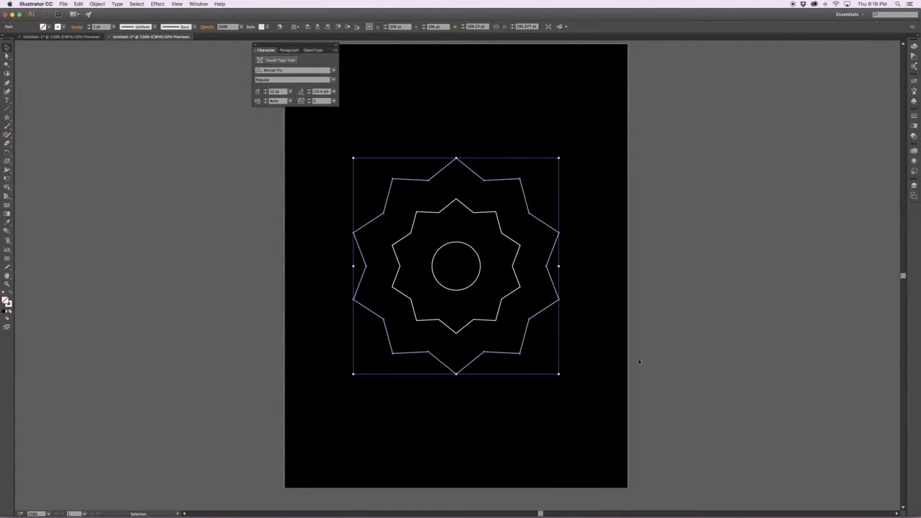
click(687, 357)
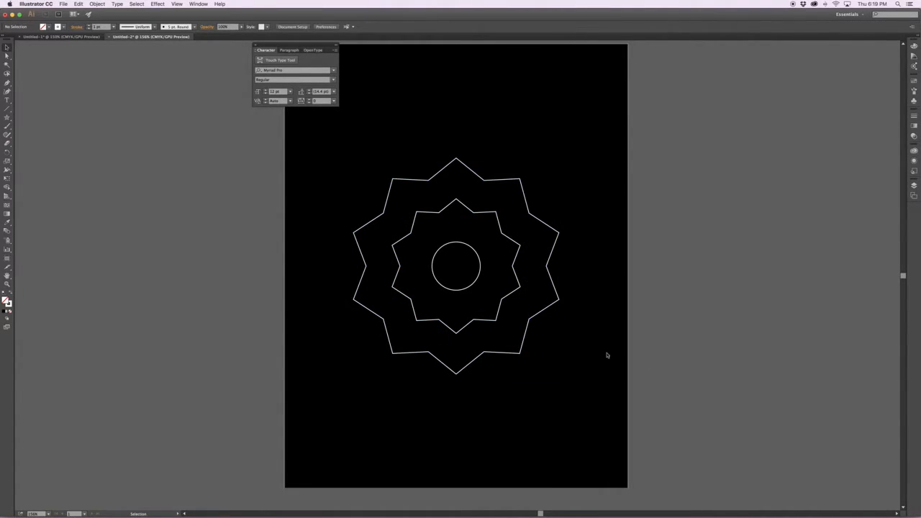
click(255, 46)
- Select all outer tip anchor points of both stars and convert them to smooth points
key(a)
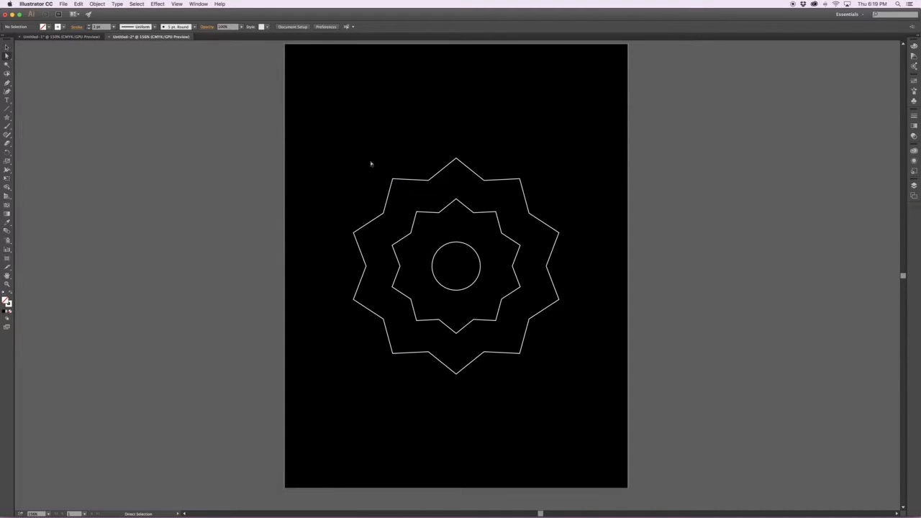
click(393, 179)
drag(447, 145, 470, 173)
shift+click(521, 178)
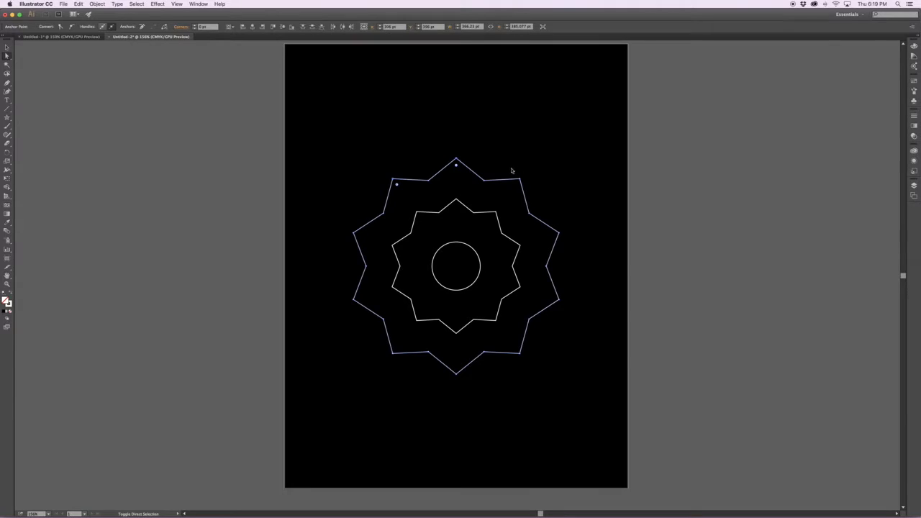
shift+click(555, 230)
shift+click(559, 301)
shift+click(519, 353)
shift+click(455, 373)
shift+click(394, 354)
shift+click(353, 299)
shift+click(354, 233)
shift+click(418, 214)
shift+click(455, 205)
shift+click(493, 216)
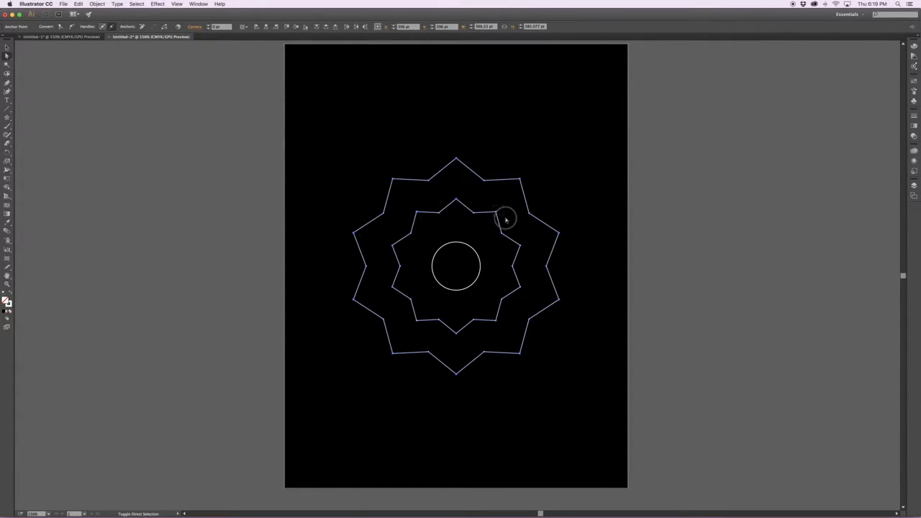
drag(529, 255, 514, 240)
drag(526, 296, 512, 284)
drag(502, 326, 393, 294)
drag(388, 234, 398, 250)
scroll(398, 251, left, 1)
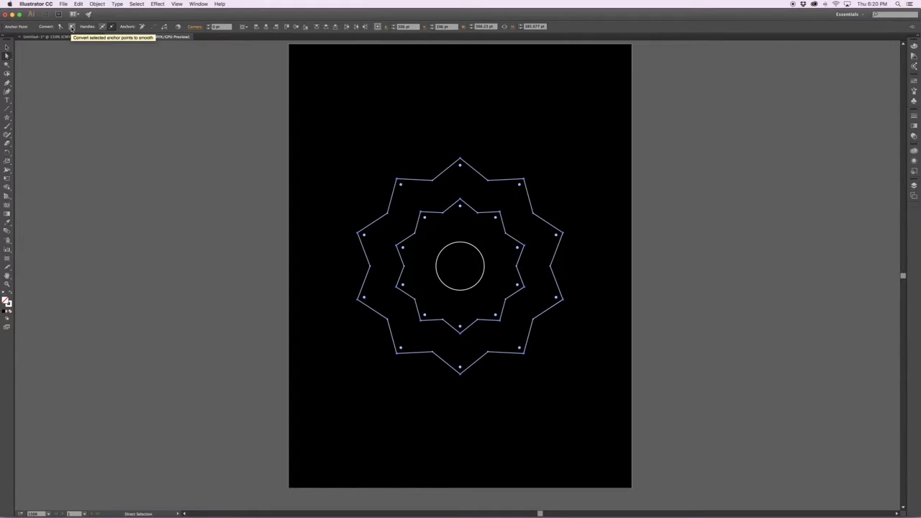
click(71, 28)
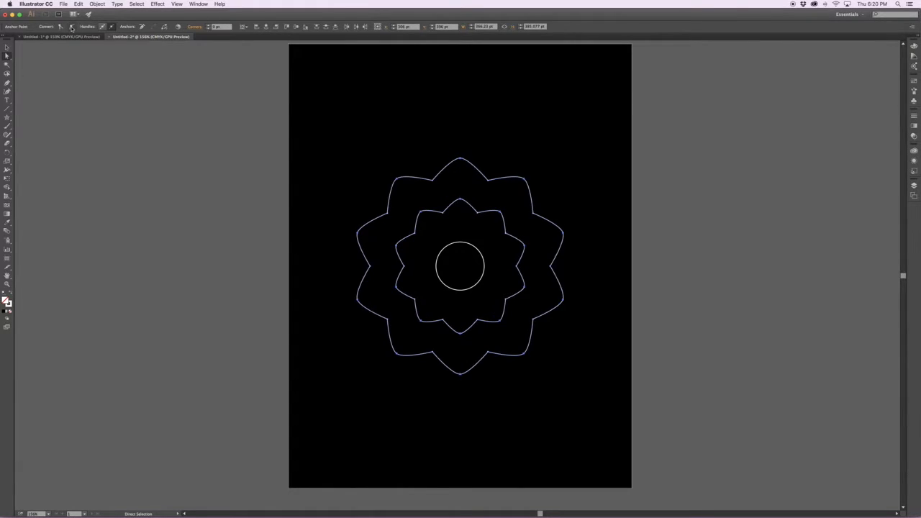
click(335, 178)
- Curve the inward notch points along the outer star's top and upper-right side with the Anchor Point tool
key(v)
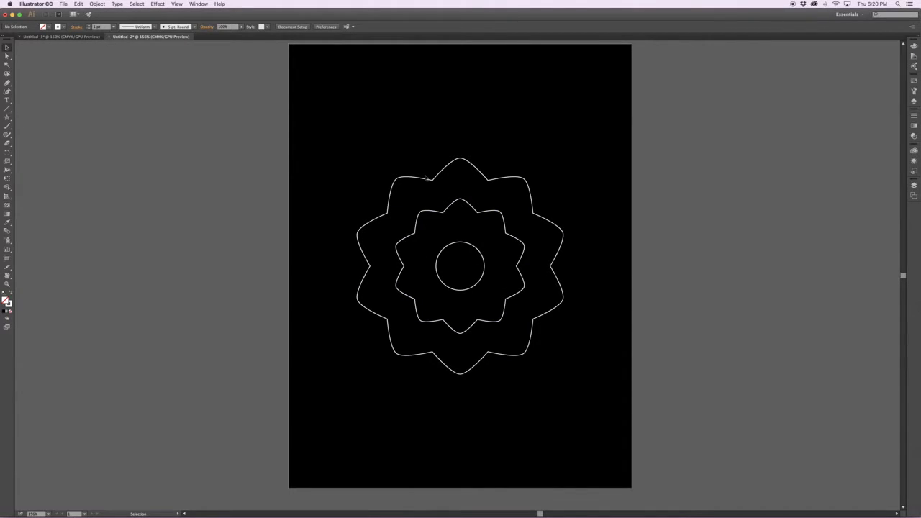
scroll(426, 178, up, 8)
drag(590, 222, 575, 244)
scroll(574, 244, down, 5)
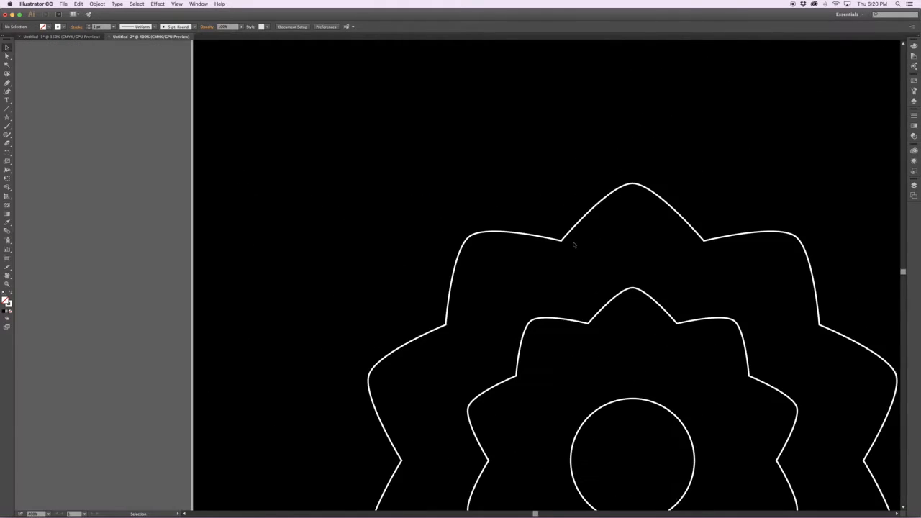
key(a)
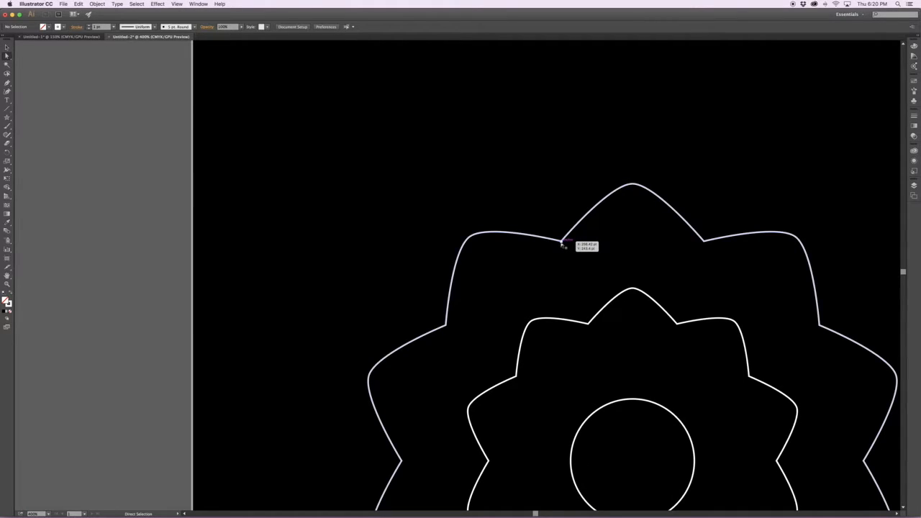
key(shift+c)
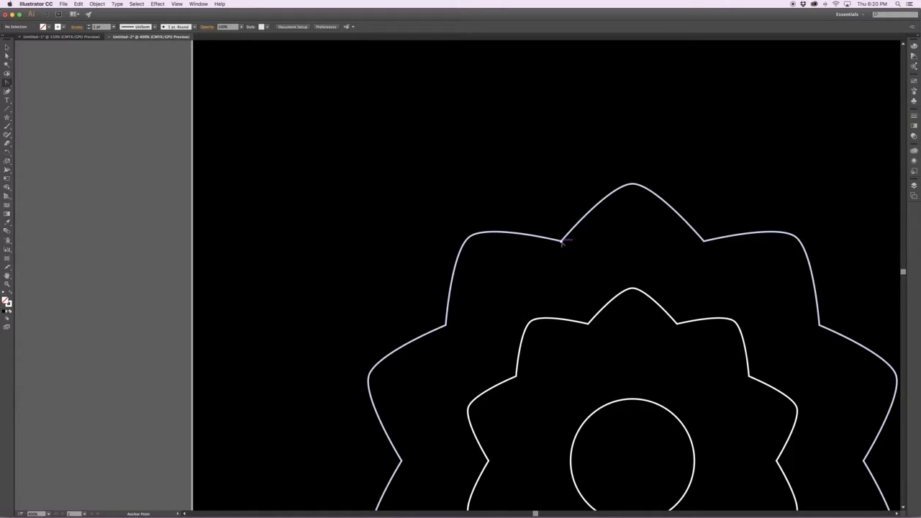
click(563, 242)
drag(571, 242, 578, 237)
drag(704, 241, 723, 246)
drag(819, 326, 829, 339)
- Curve the notch points on the outer star's right and lower-right side, down to the one beside the bottom tip
drag(821, 390, 619, 196)
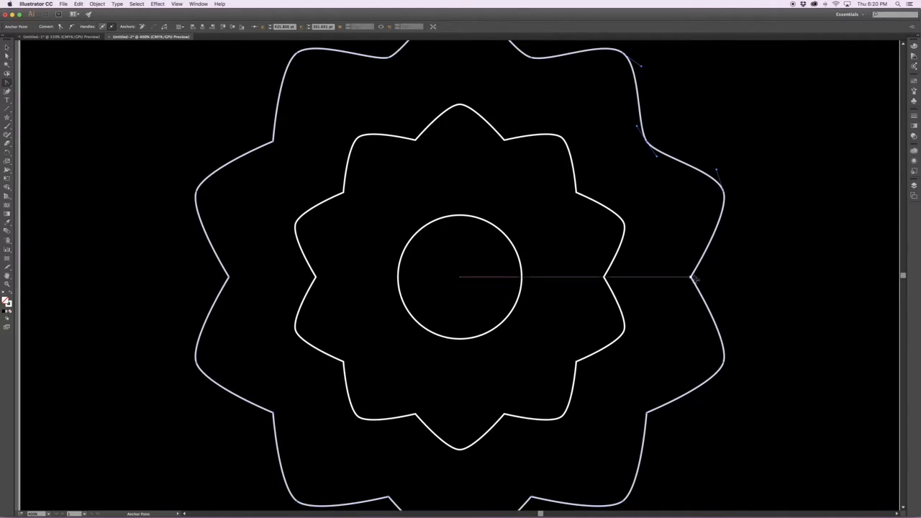
drag(691, 277, 686, 229)
drag(661, 319, 648, 334)
drag(545, 405, 527, 407)
- Try to round the outer star's two lower-left notches together with the live corner widgets
key(a)
click(396, 399)
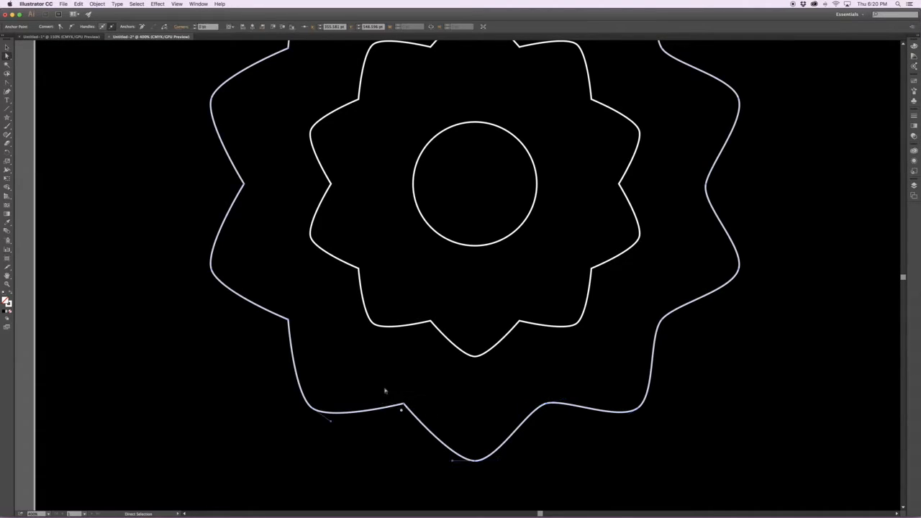
drag(300, 325, 268, 310)
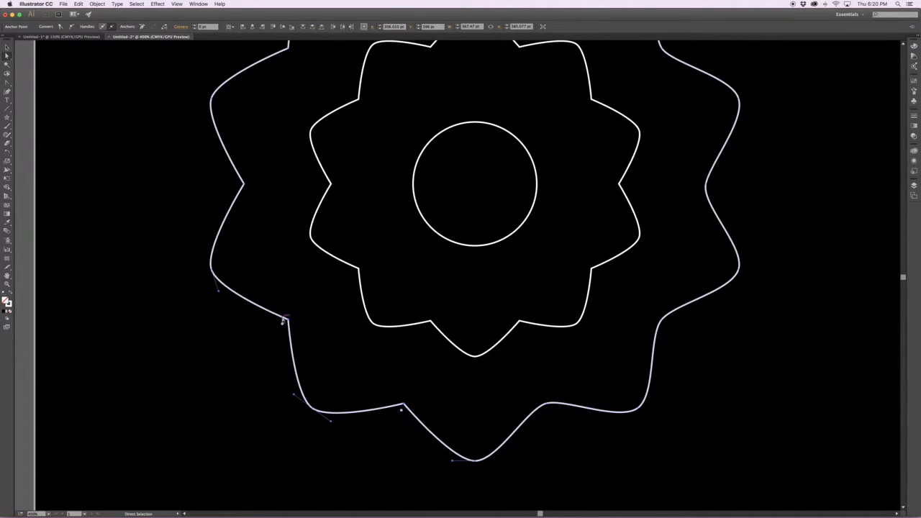
scroll(418, 438, up, 1)
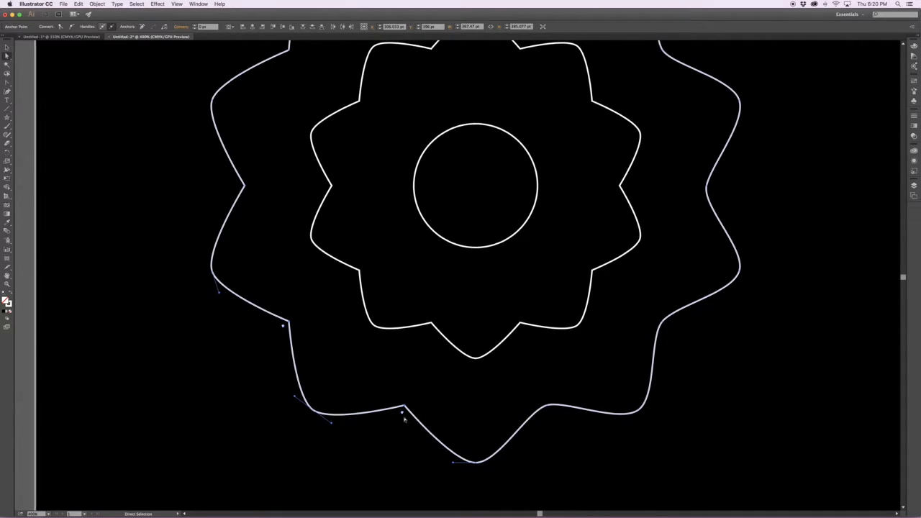
drag(402, 413, 402, 438)
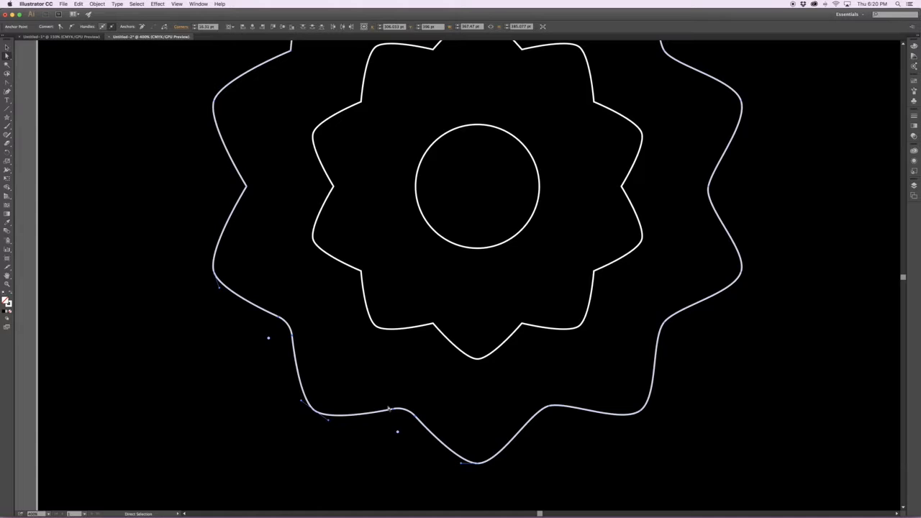
key(super+z)
scroll(396, 408, right, 3)
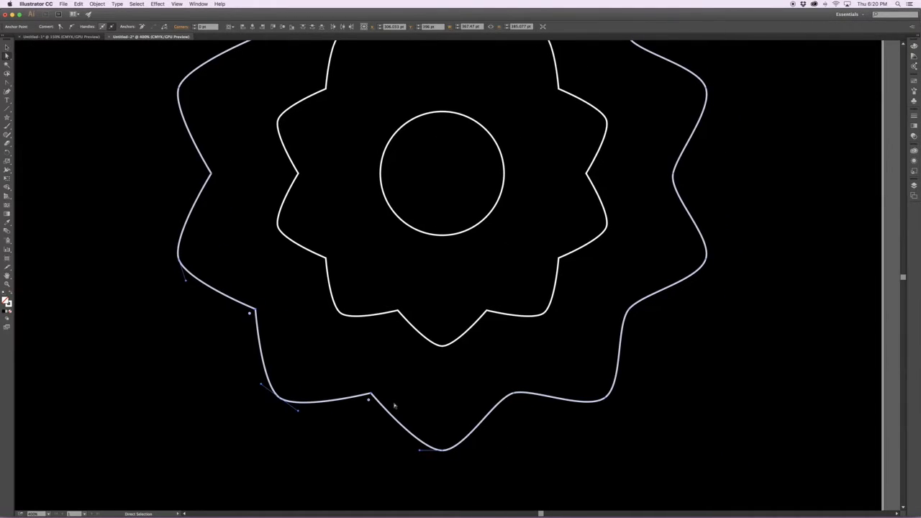
click(368, 417)
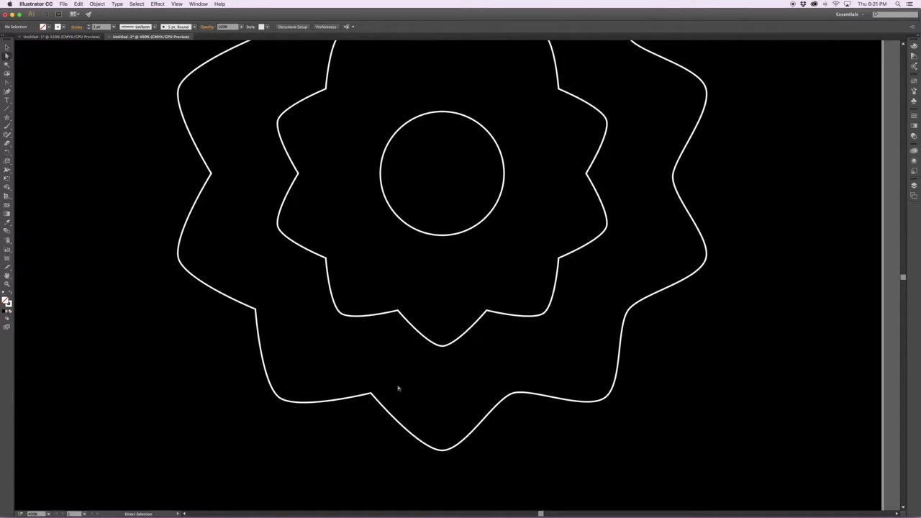
- Curve the remaining notch points along the outer star's left side with the Anchor Point tool
key(shift+c)
drag(371, 393, 353, 385)
drag(290, 331, 342, 349)
drag(356, 273, 400, 341)
drag(356, 294, 359, 280)
drag(401, 157, 412, 142)
drag(503, 181, 404, 232)
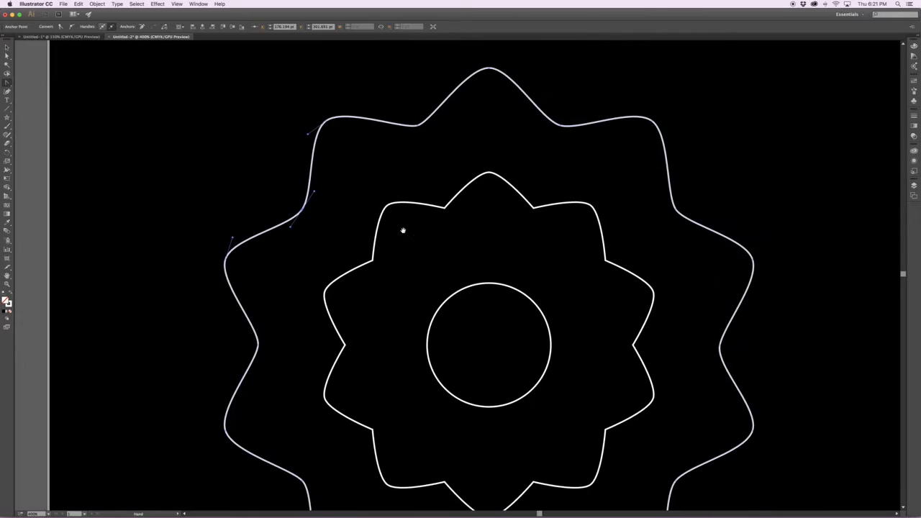
- Select the whole outer star and apply a radial gradient to its stroke
scroll(519, 290, down, 3)
scroll(520, 291, down, 3)
scroll(520, 292, up, 3)
key(a)
click(638, 372)
key(v)
click(571, 395)
scroll(546, 383, left, 1)
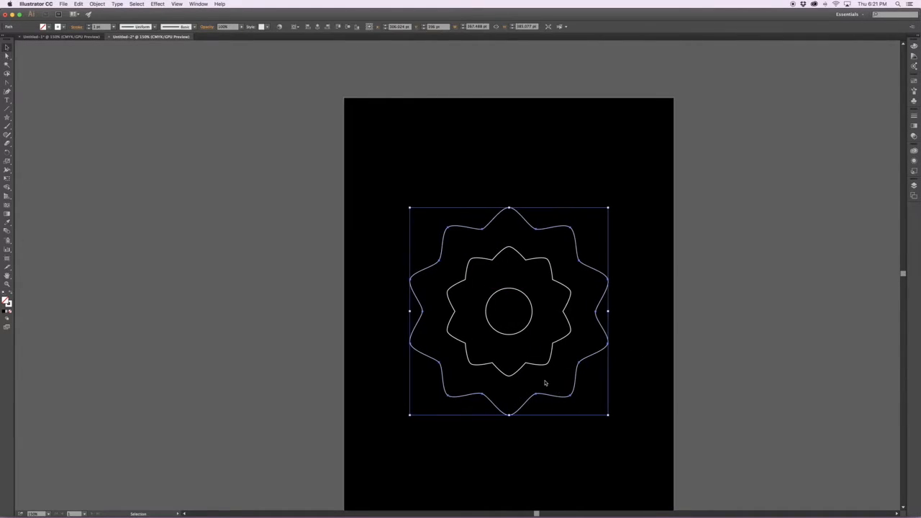
key(space)
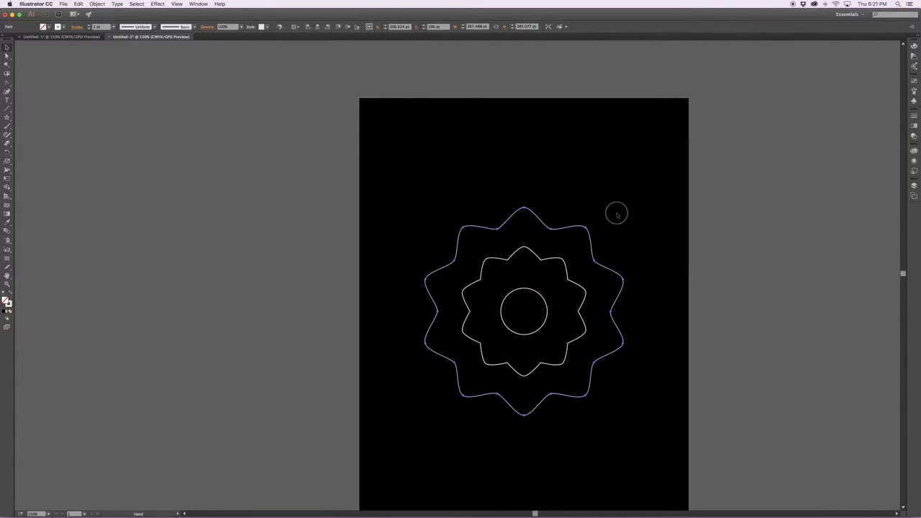
key(space)
drag(634, 307, 616, 280)
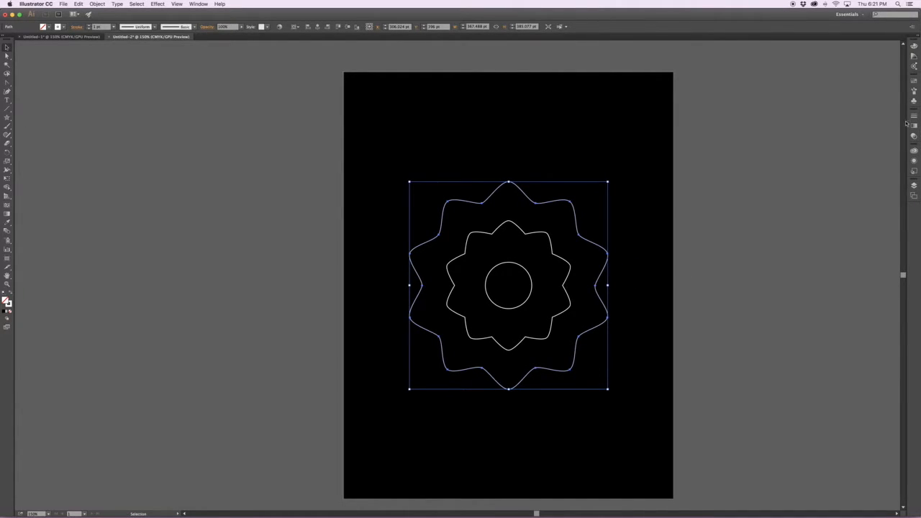
click(914, 127)
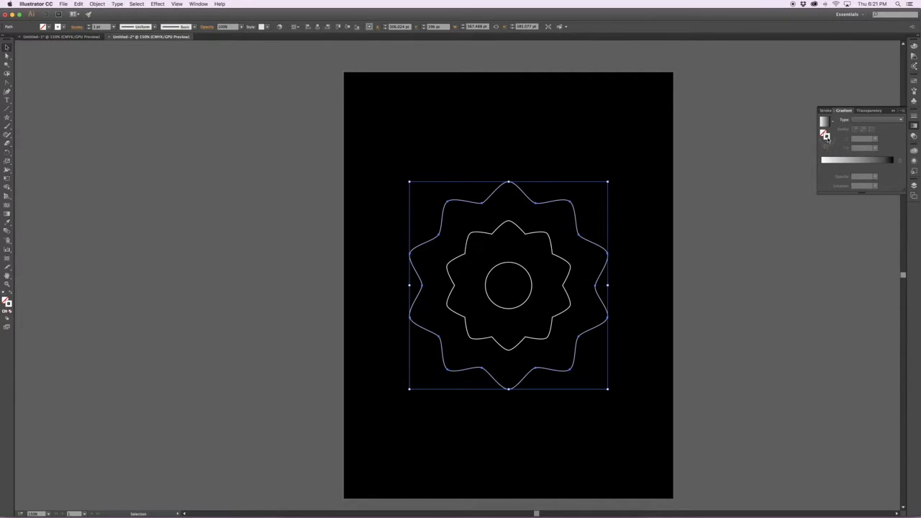
click(824, 123)
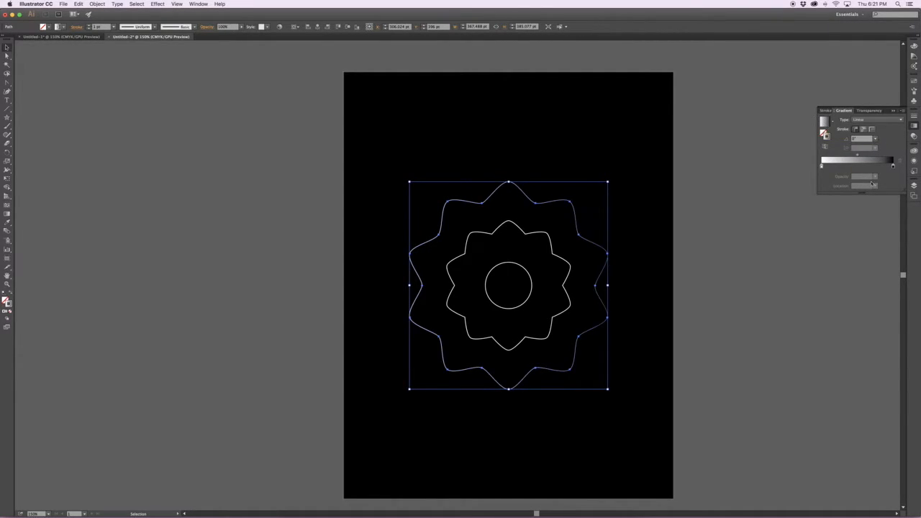
click(878, 119)
click(874, 129)
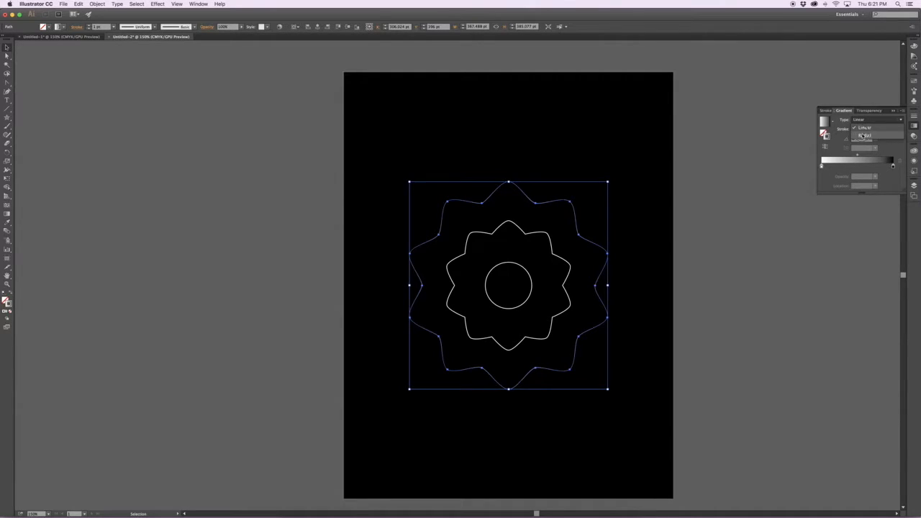
- Set the outer star's stroke gradient to run from dark blue at the start to cyan at the end
double_click(893, 167)
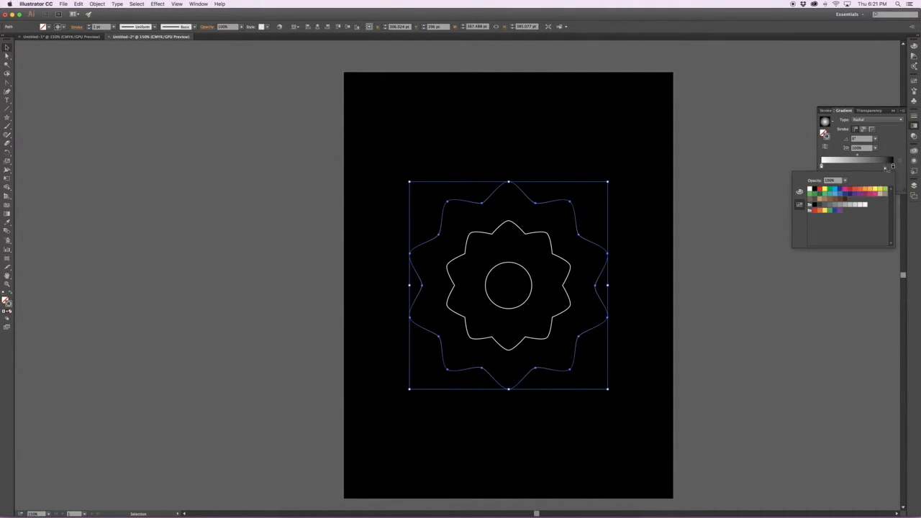
click(837, 191)
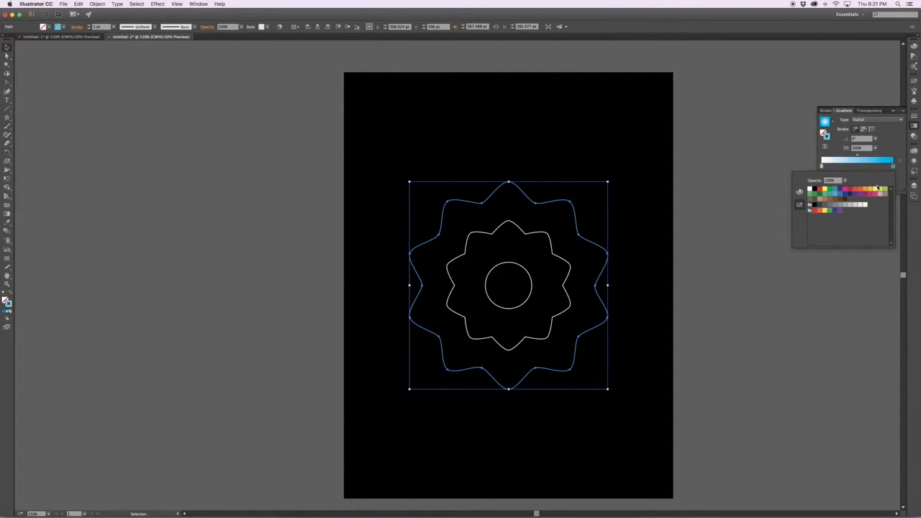
double_click(822, 166)
click(854, 194)
click(845, 194)
click(850, 194)
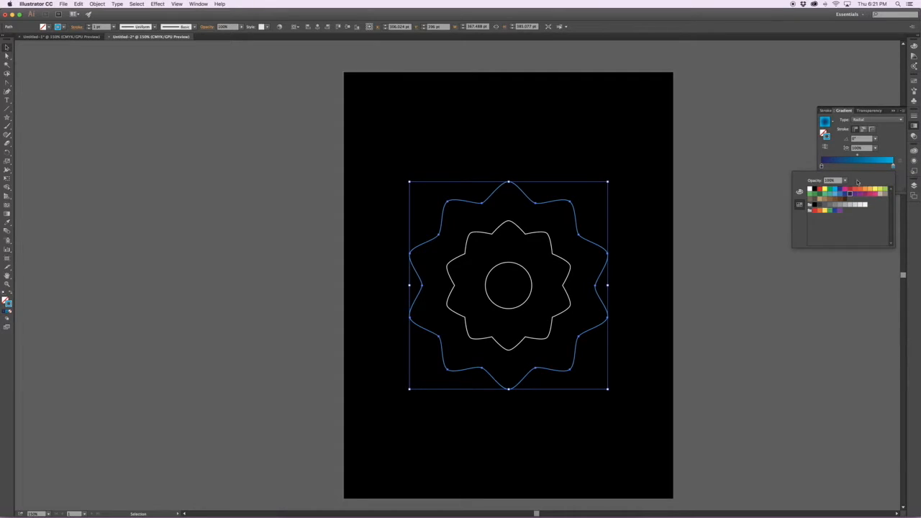
- Shift the midpoint of the outer star's gradient to about 65% and deselect the star
click(891, 134)
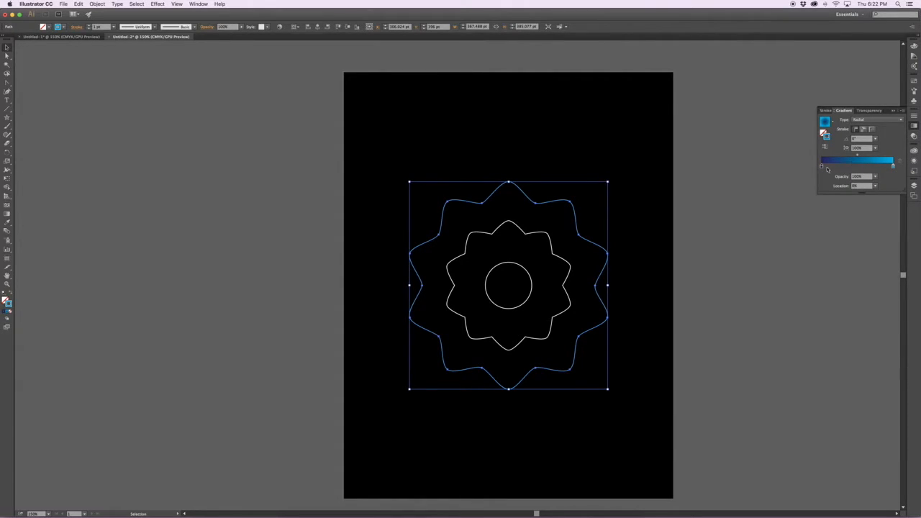
drag(857, 154, 867, 154)
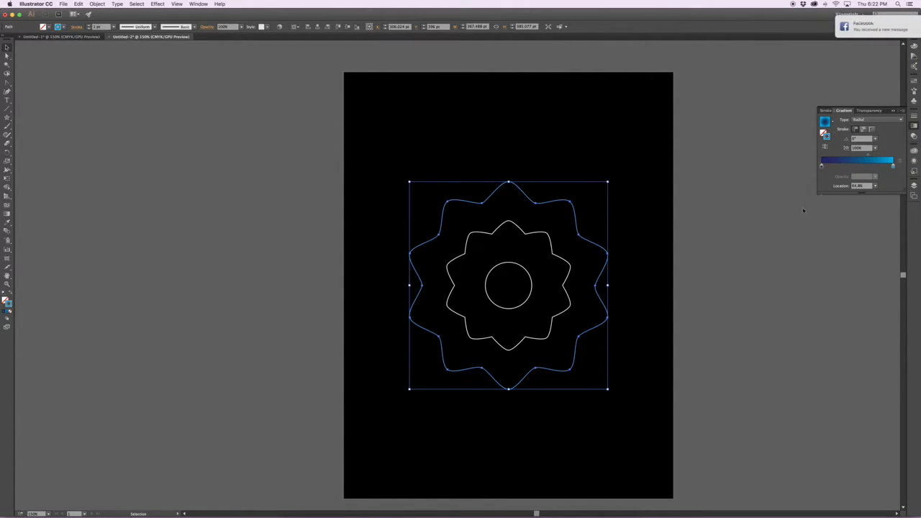
click(631, 335)
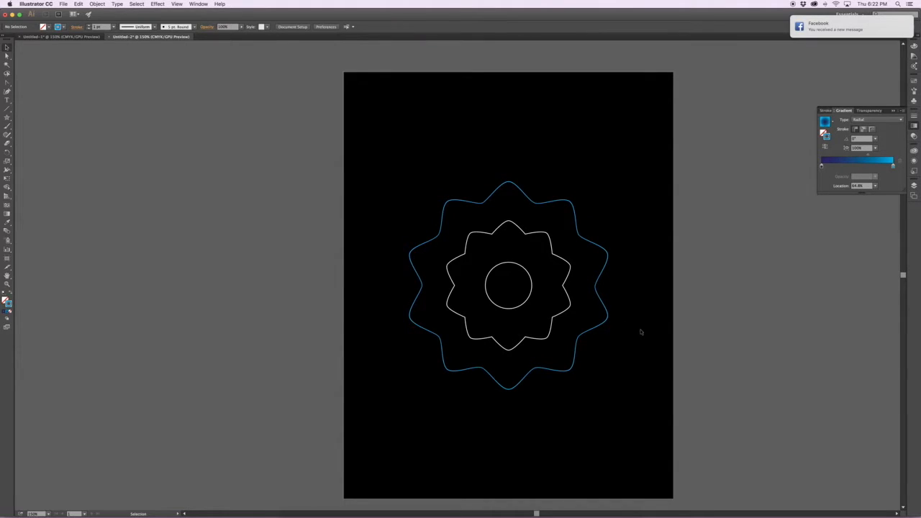
- Apply the radial gradient to the inner star's stroke and set its end stop to green, C=75 M=0 Y=100 K=0
click(558, 307)
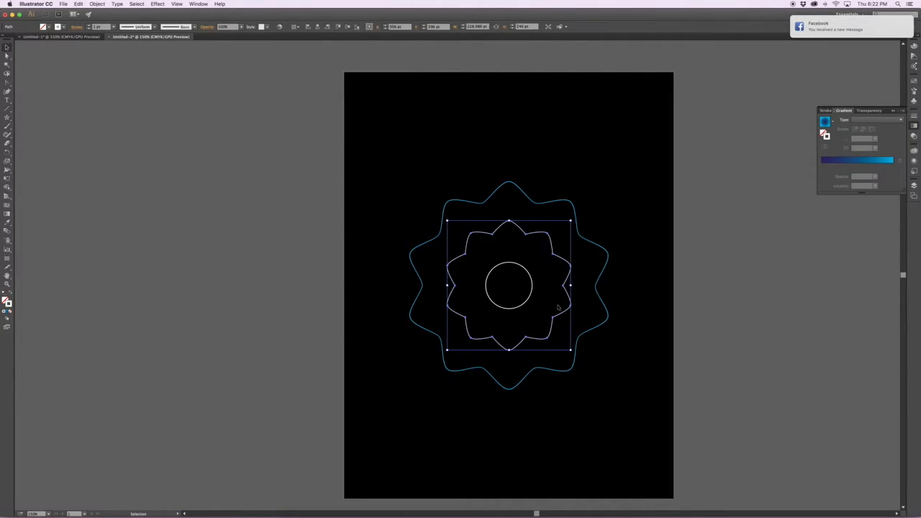
scroll(564, 305, left, 1)
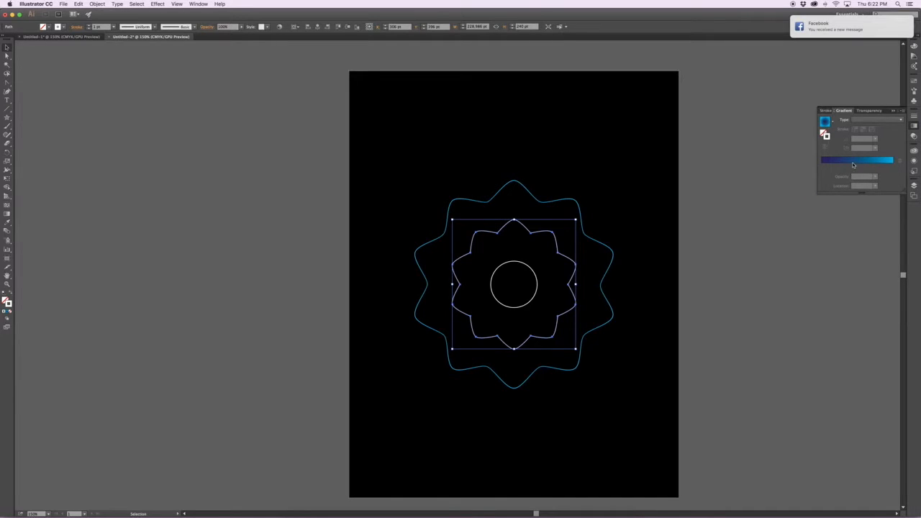
click(825, 123)
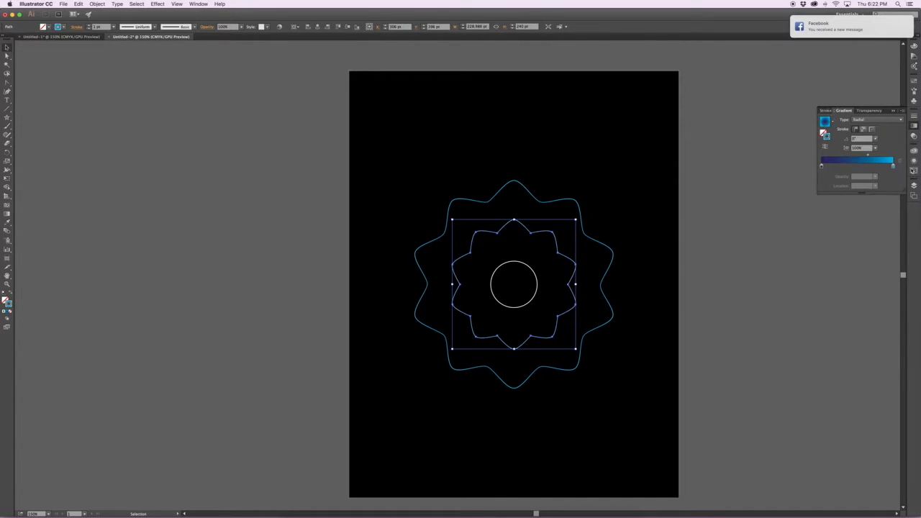
double_click(893, 167)
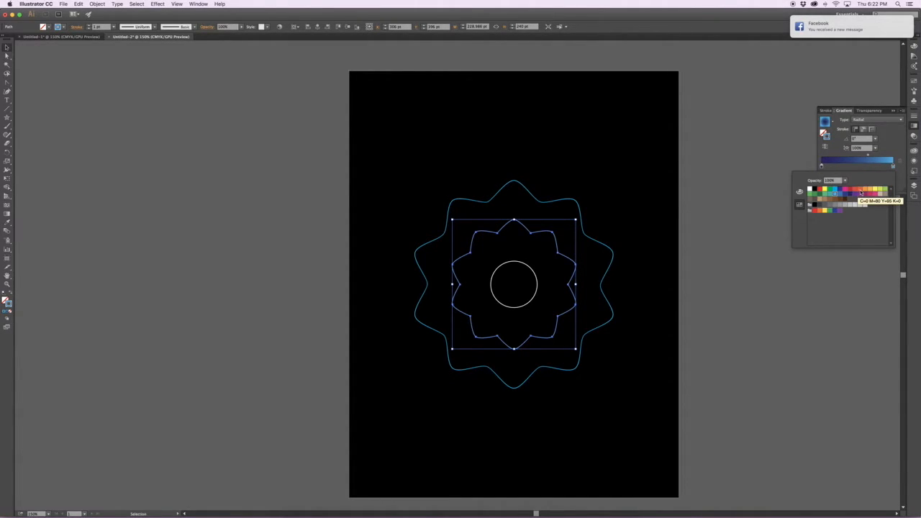
click(811, 194)
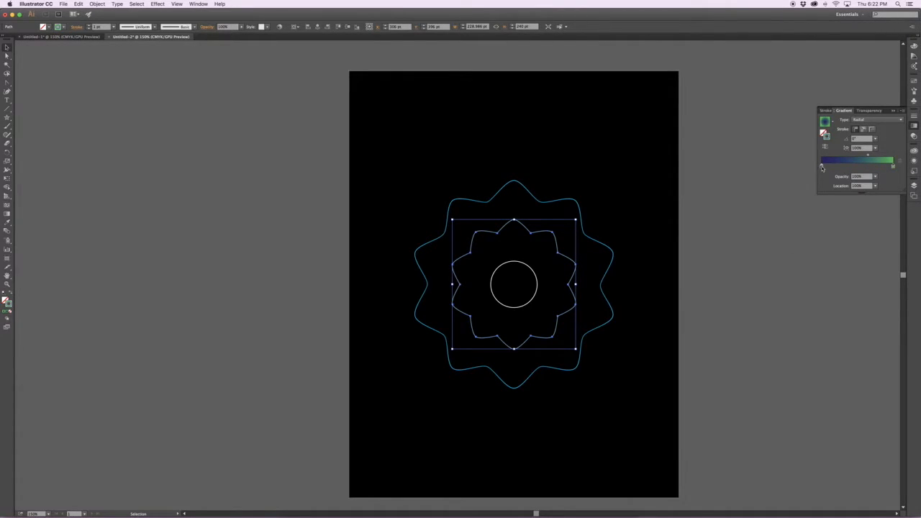
- Set the start stop of the inner star's stroke gradient to a darkened green
double_click(822, 166)
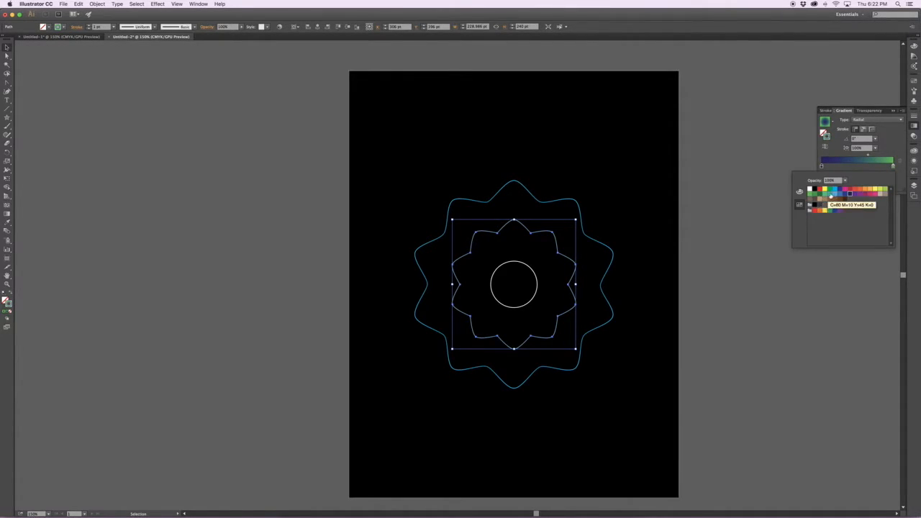
click(825, 195)
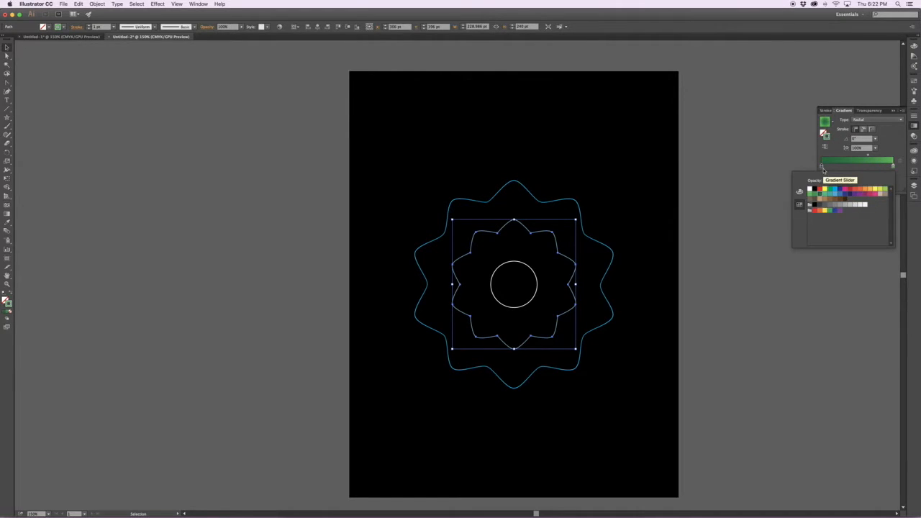
click(800, 192)
drag(847, 209, 859, 205)
click(890, 153)
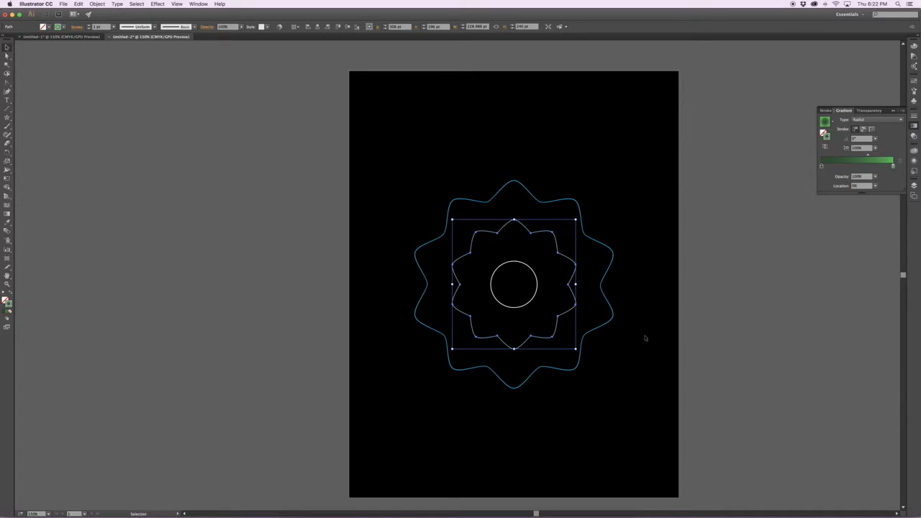
- Apply the radial gradient to the central circle's stroke and set its end stop to white
click(643, 341)
click(533, 296)
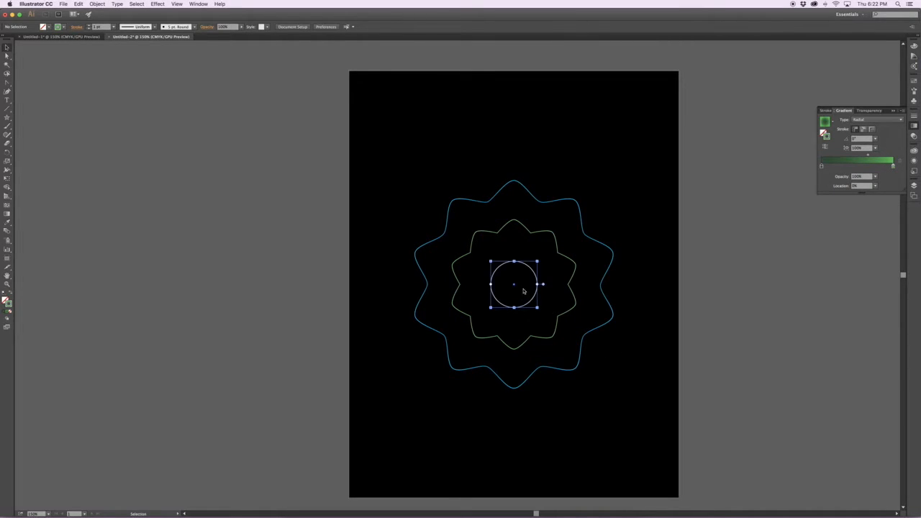
click(886, 166)
double_click(892, 165)
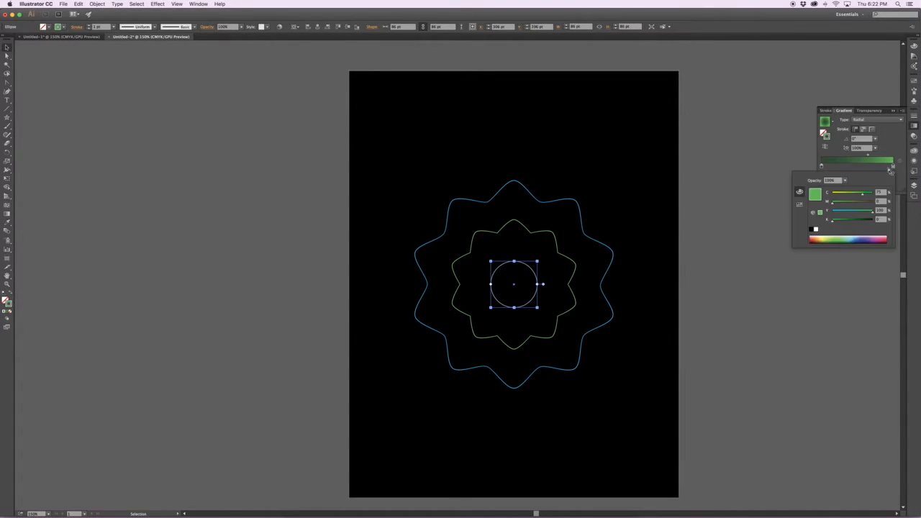
click(816, 229)
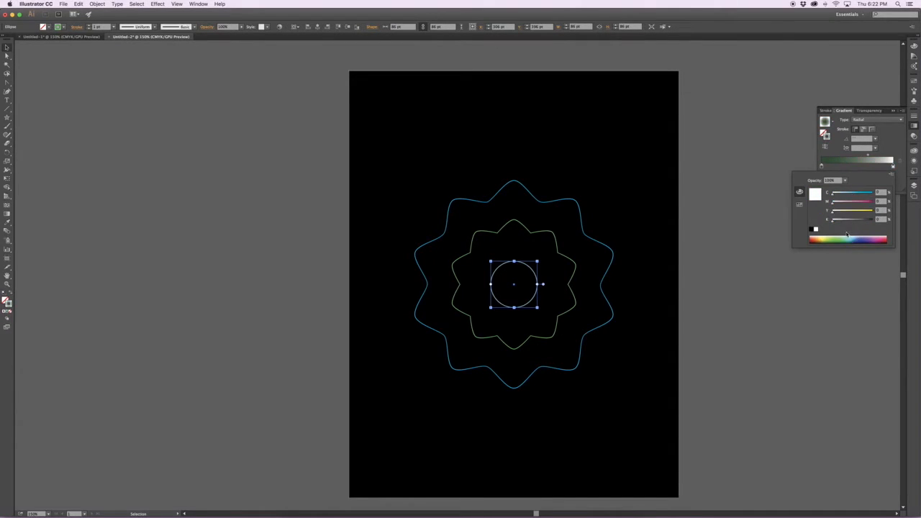
click(886, 145)
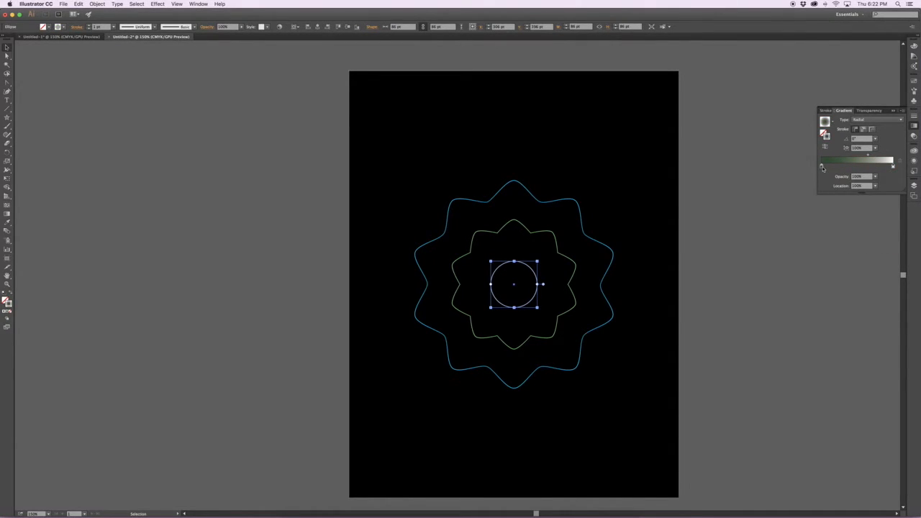
- Change the start stop of the circle's stroke gradient to dark blue by lowering its yellow value
double_click(822, 166)
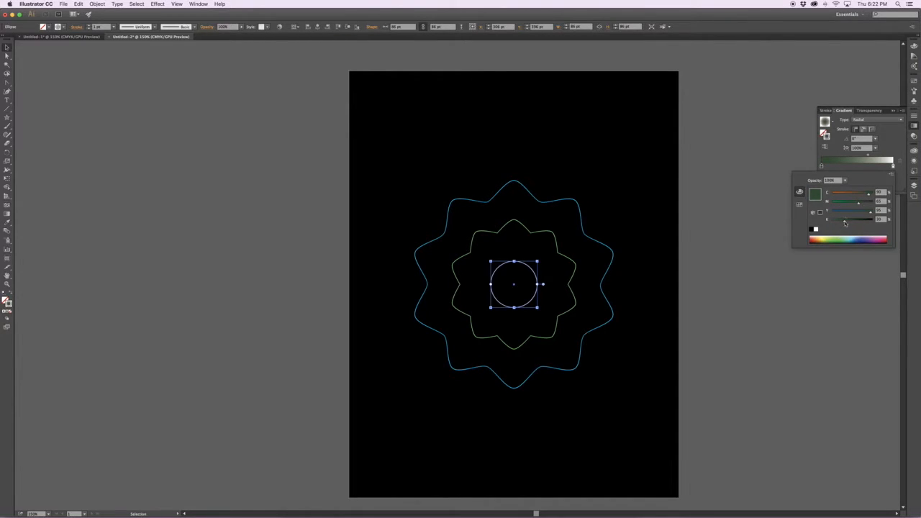
click(843, 211)
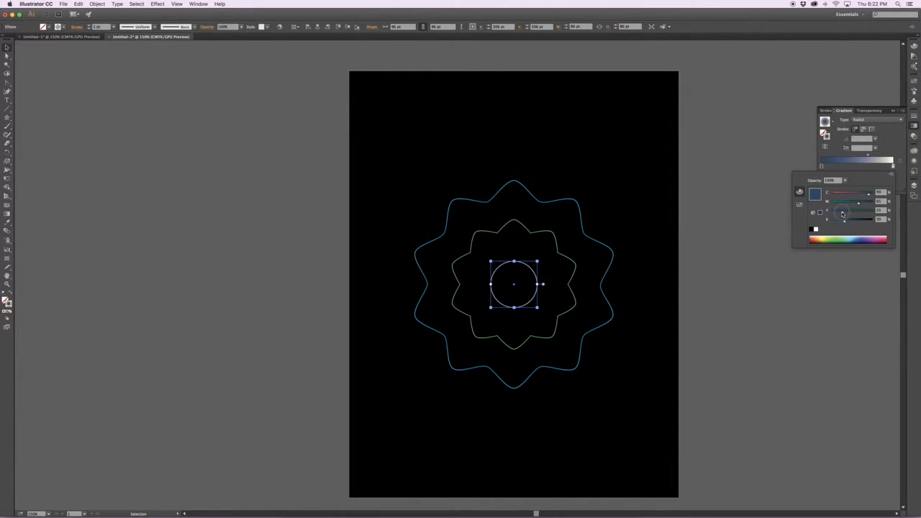
click(895, 140)
- Place the dark blue stop about two-thirds along the circle's gradient, remove the extra stop near the start, and deselect the circle
drag(823, 167, 870, 167)
click(879, 156)
click(827, 167)
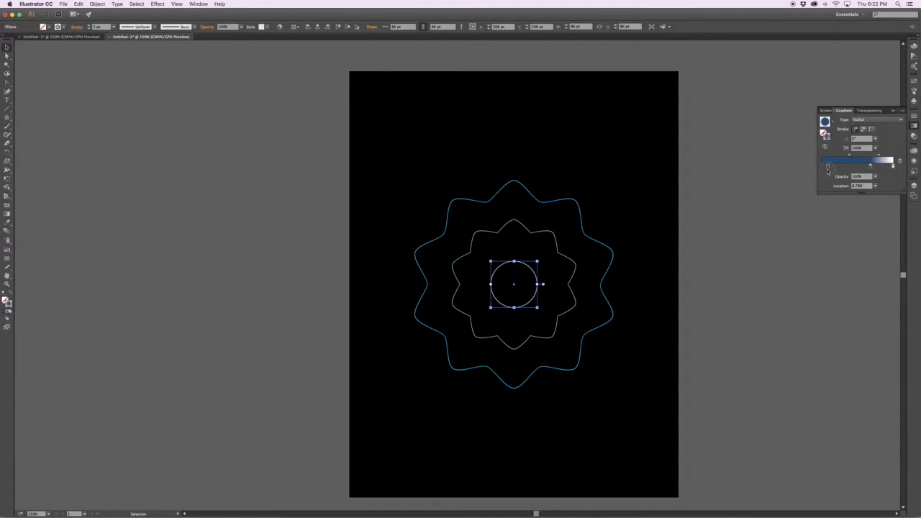
key(Delete)
click(605, 286)
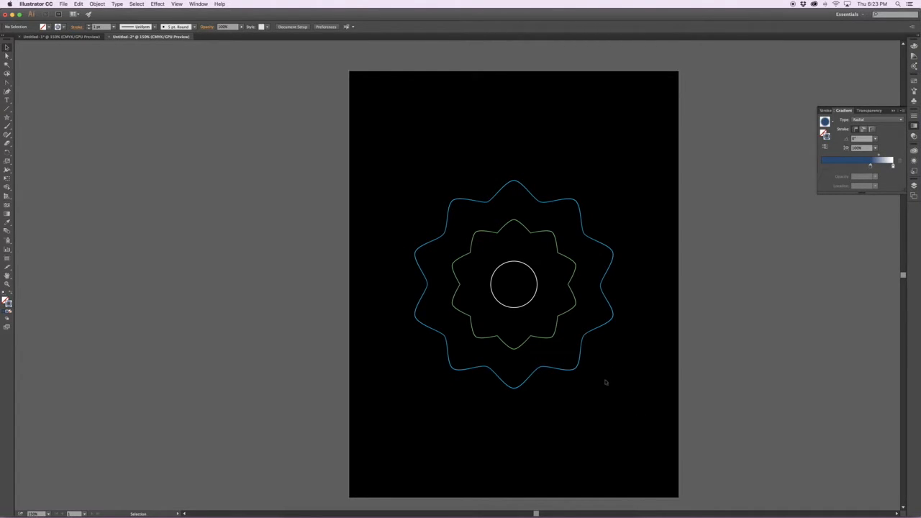
- Select all three outlines and set the blend options to Specified Steps with 200 steps
key(super+a)
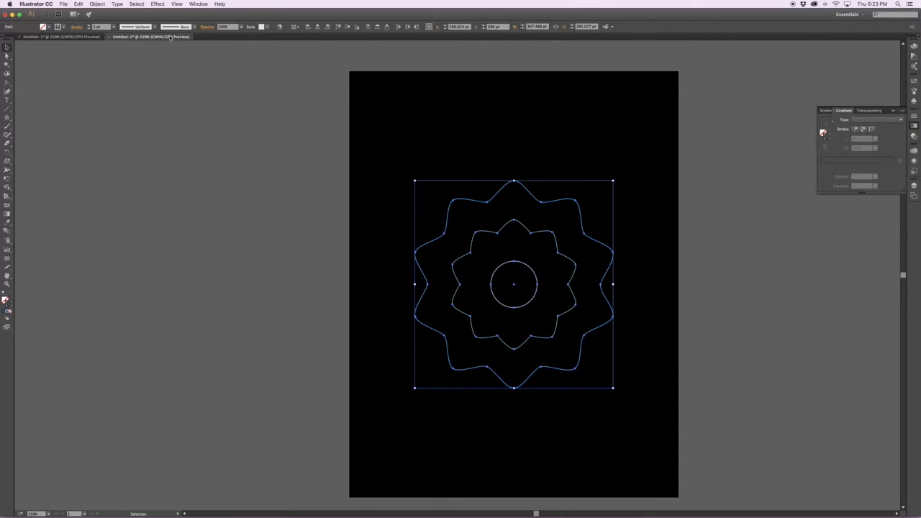
click(97, 4)
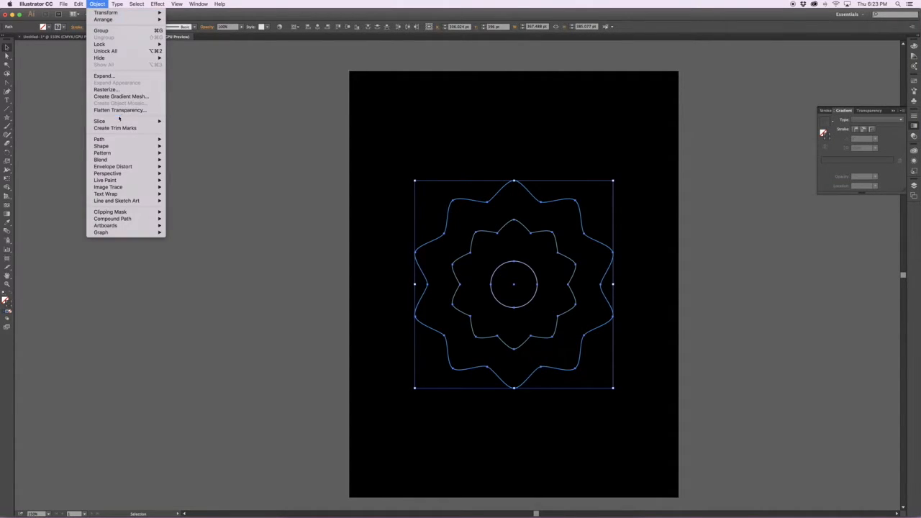
mouse_move(106, 163)
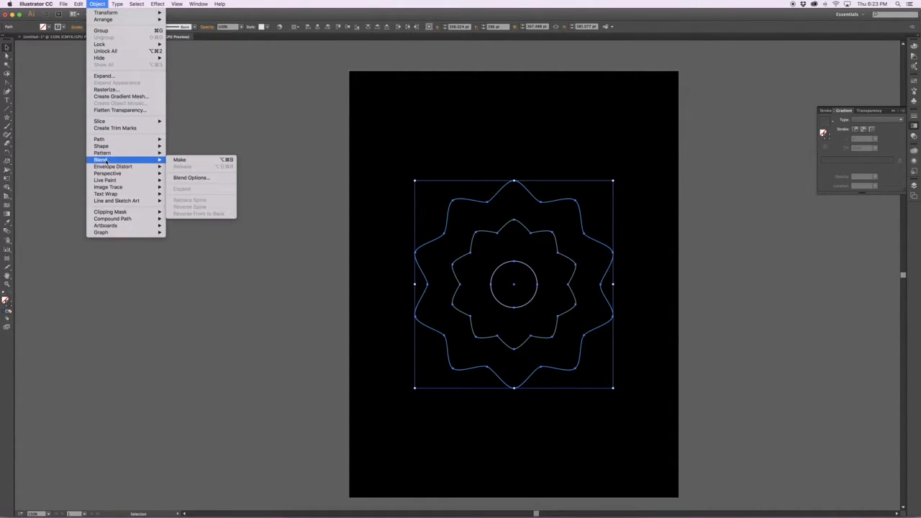
click(188, 178)
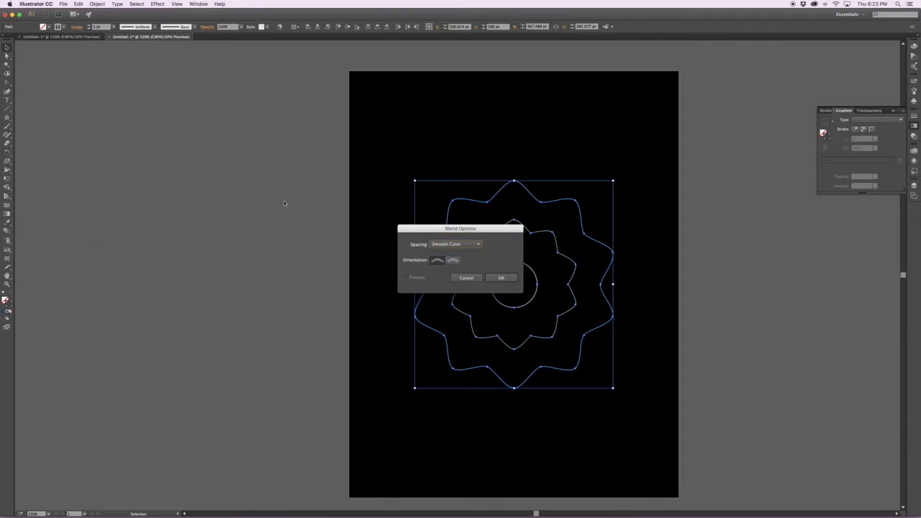
click(462, 245)
scroll(463, 247, down, 2)
scroll(463, 246, up, 2)
scroll(462, 246, down, 2)
click(463, 246)
click(462, 246)
click(462, 246)
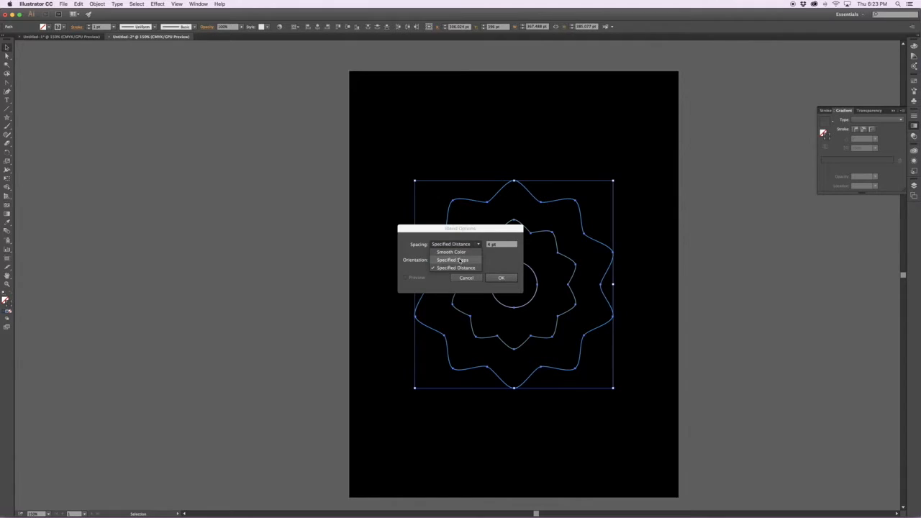
click(453, 260)
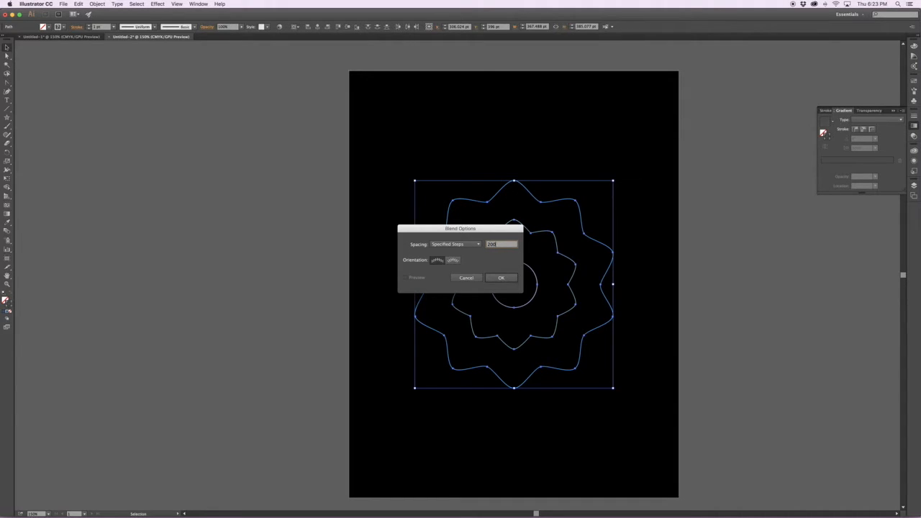
click(500, 278)
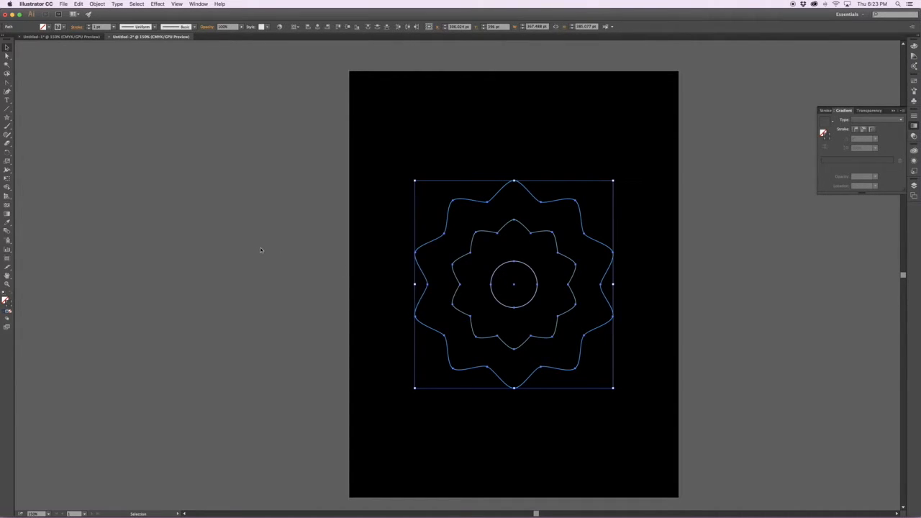
- Make a blend from the selected circle and two star outlines
click(98, 5)
mouse_move(124, 160)
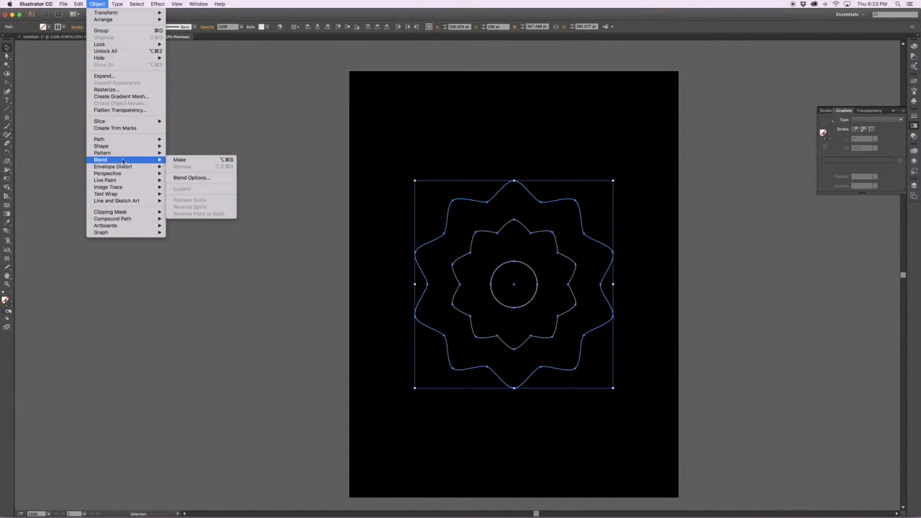
click(180, 160)
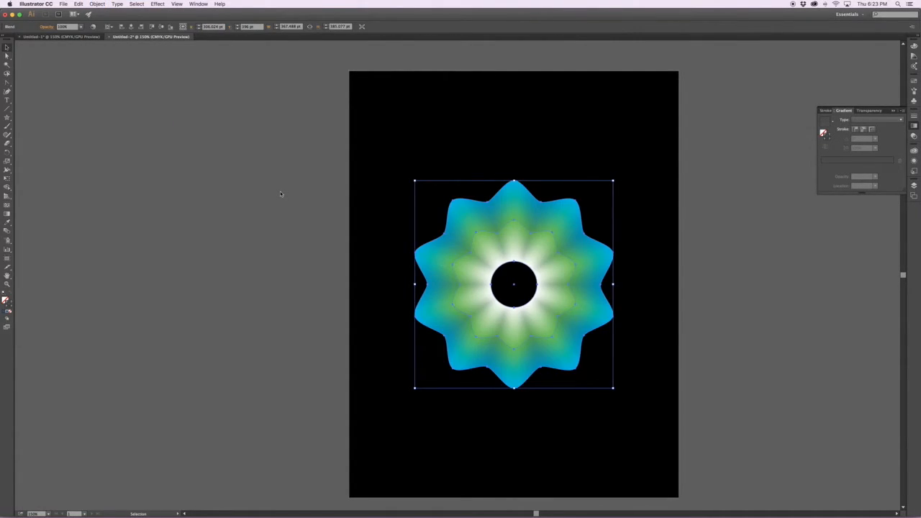
- Examine the blended flower up close and as a whole, with its selection cleared
scroll(313, 217, right, 3)
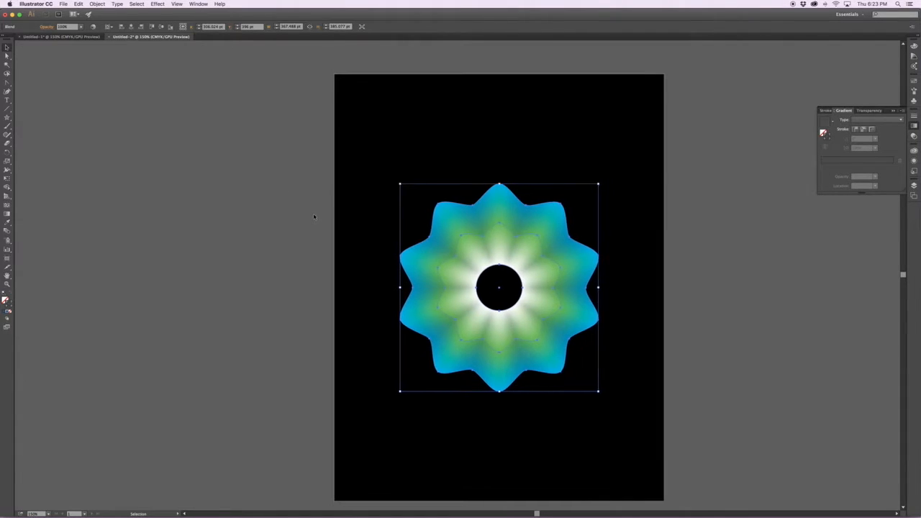
scroll(313, 217, down, 2)
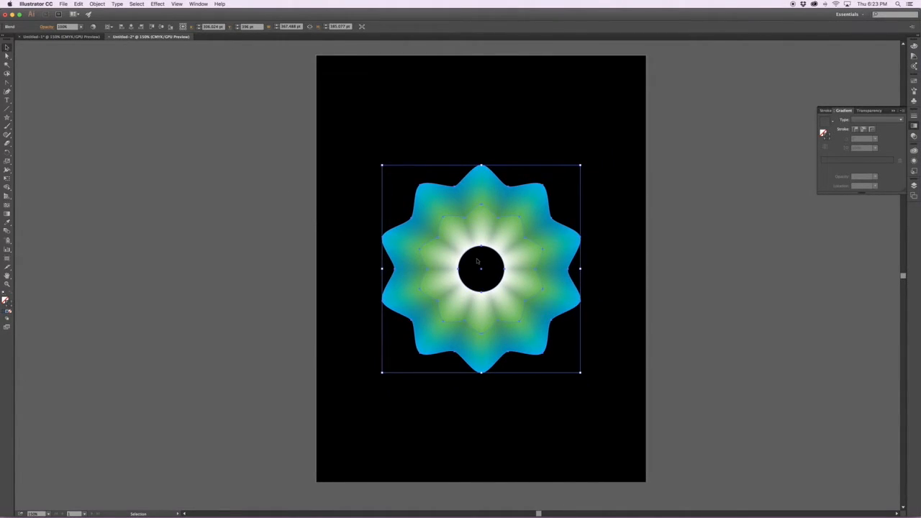
scroll(477, 261, up, 7)
scroll(476, 261, down, 4)
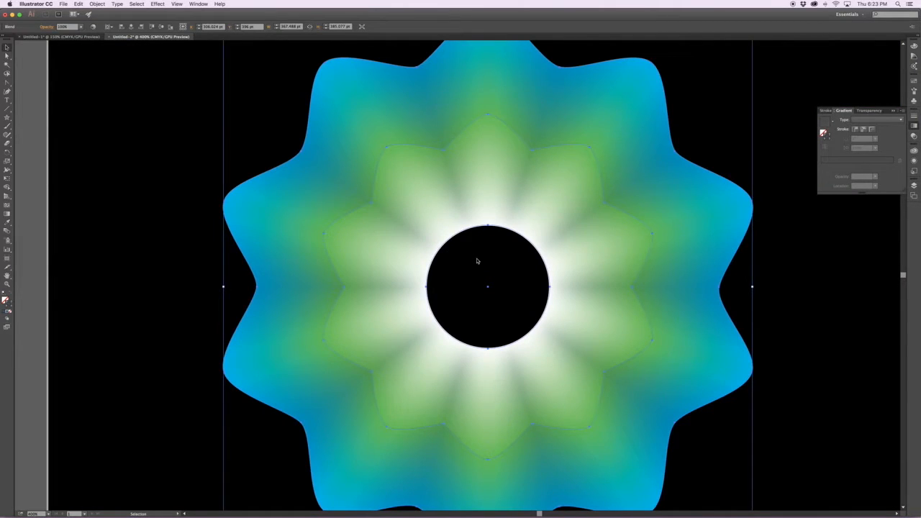
scroll(476, 261, down, 5)
scroll(479, 263, up, 7)
scroll(663, 315, down, 1)
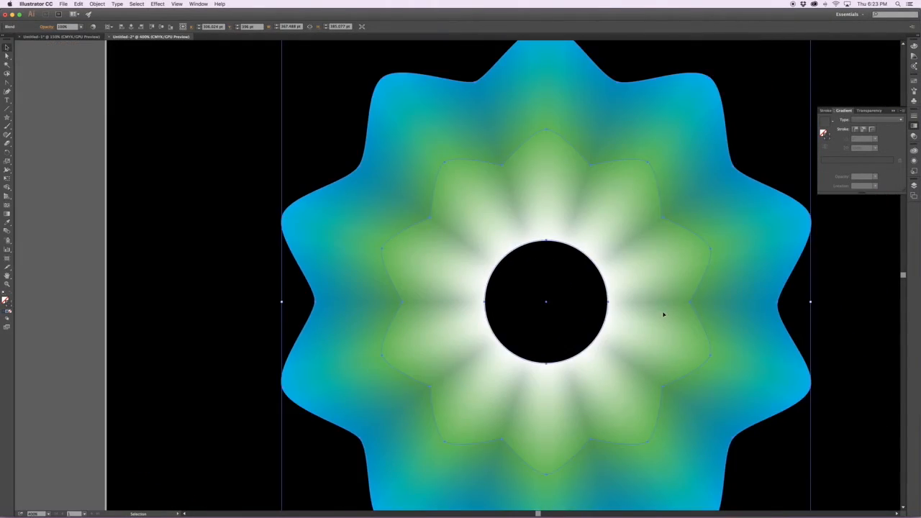
click(877, 391)
drag(877, 391, 796, 362)
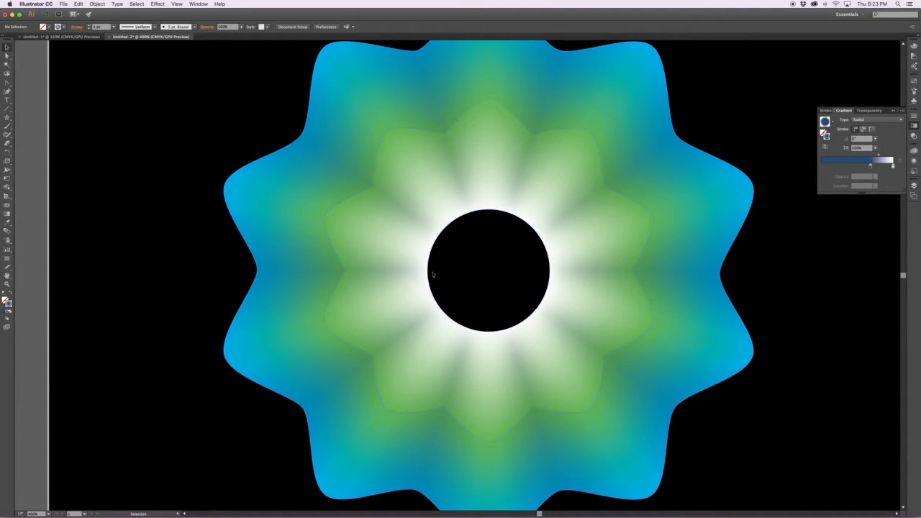
scroll(433, 275, down, 2)
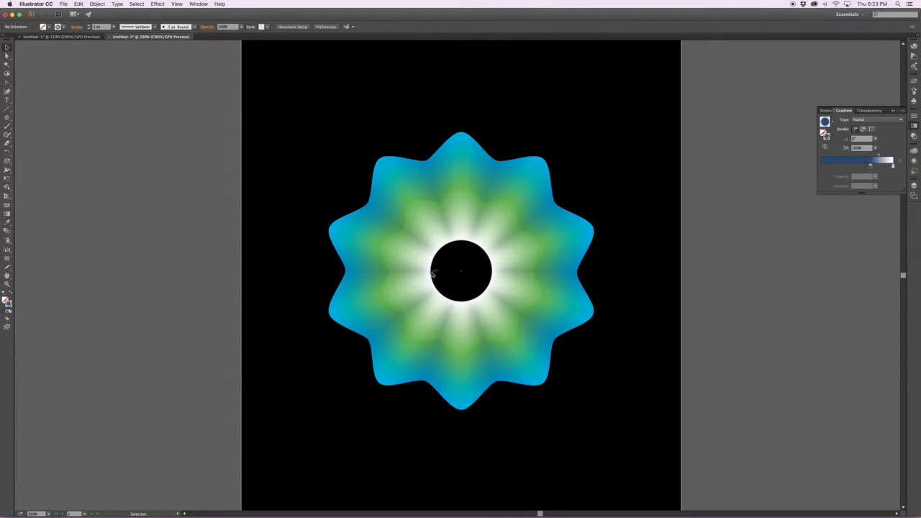
scroll(433, 274, right, 1)
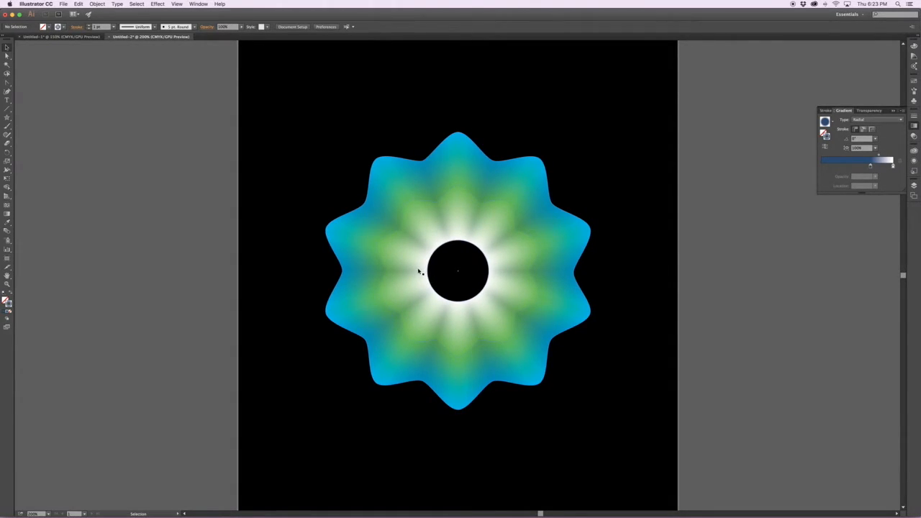
scroll(293, 241, right, 1)
- Draw a rectangle about 162 by 68 pt in the empty area beside the artboard
key(space)
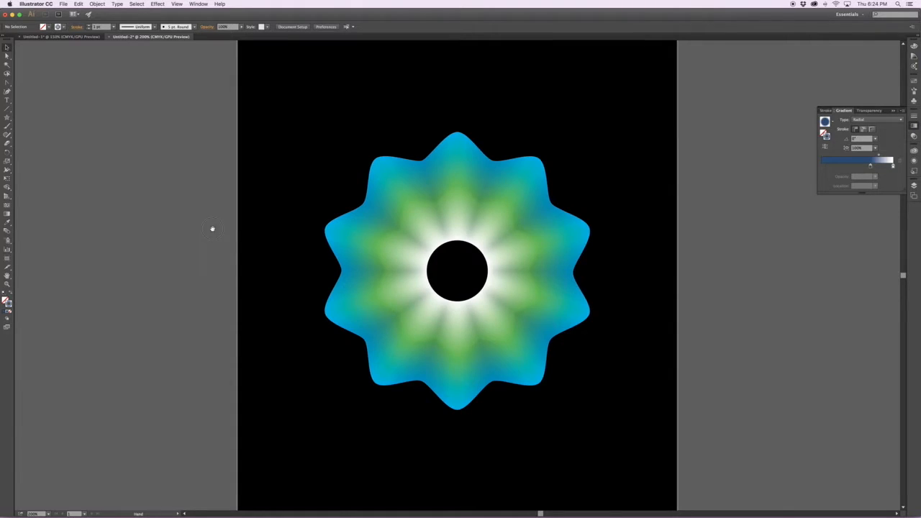
drag(212, 229, 499, 247)
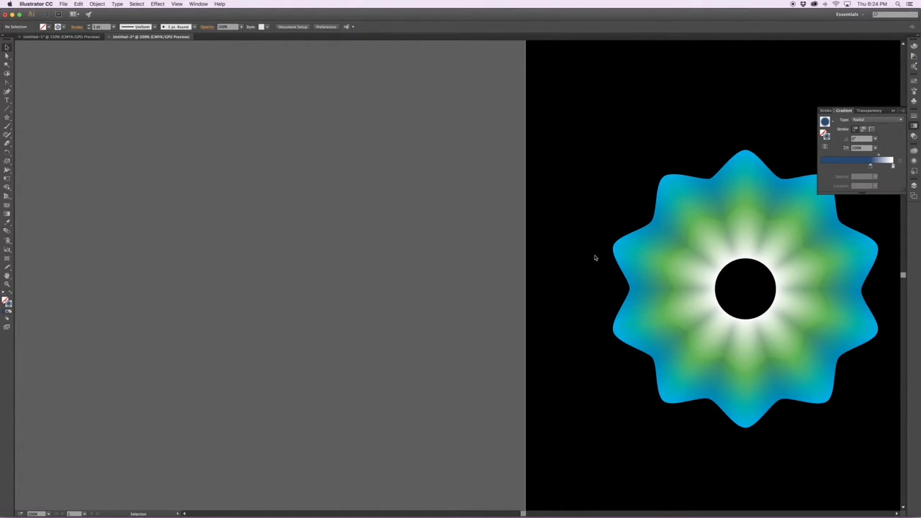
key(space)
drag(765, 332, 620, 331)
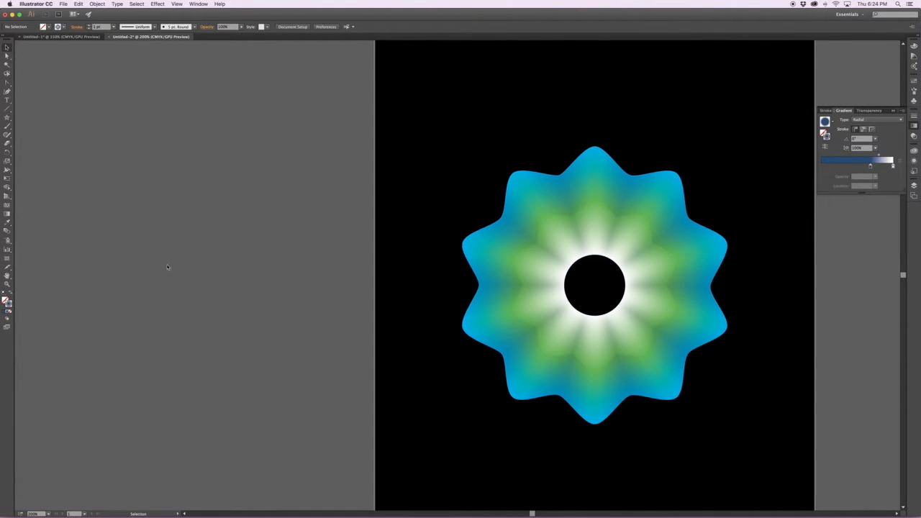
key(space)
drag(227, 232, 380, 236)
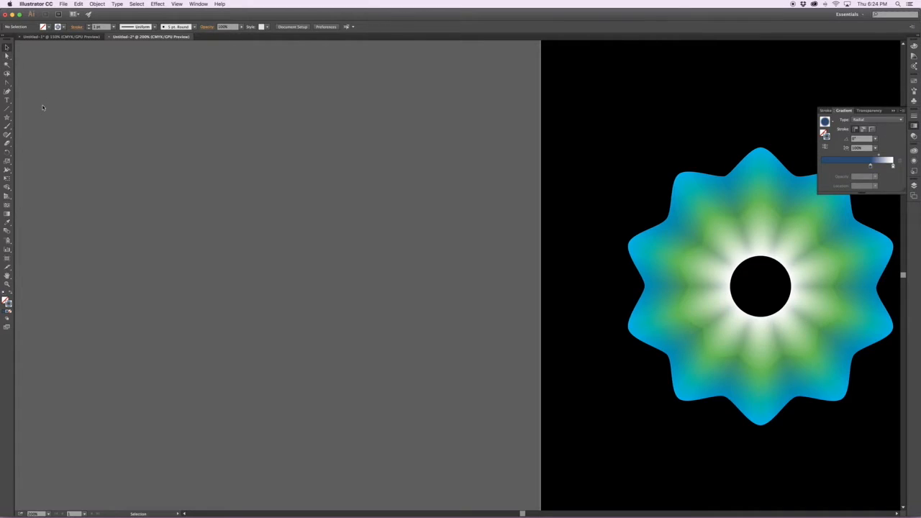
click(8, 117)
drag(9, 117, 39, 119)
drag(129, 122, 244, 170)
key(v)
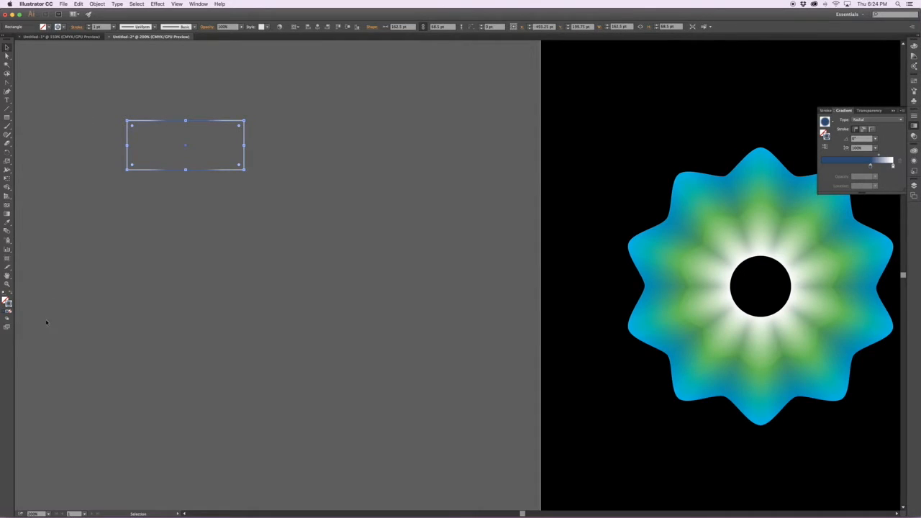
- Swap the rectangle's fill and stroke, and set its fill to a teal swatch
click(10, 294)
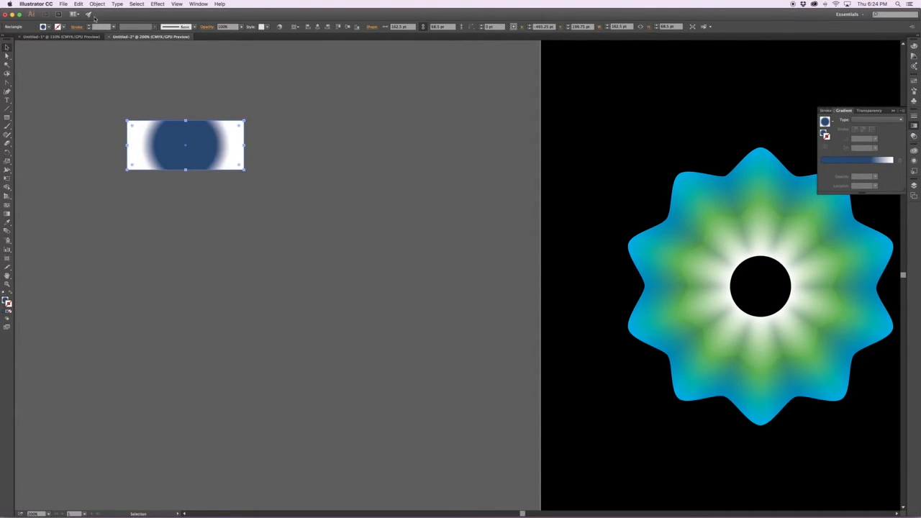
click(48, 26)
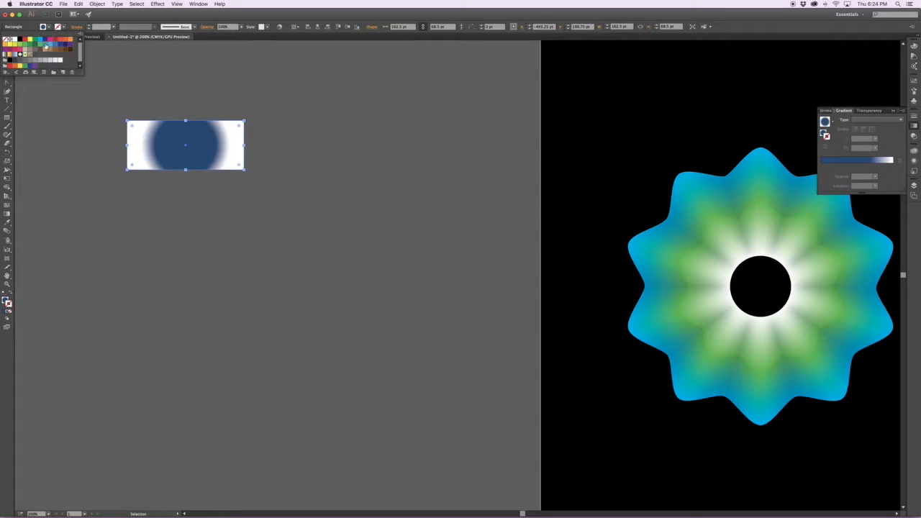
click(44, 45)
- Duplicate the teal rectangle diagonally below and to its right, and fill the copy with magenta
drag(162, 157, 343, 249)
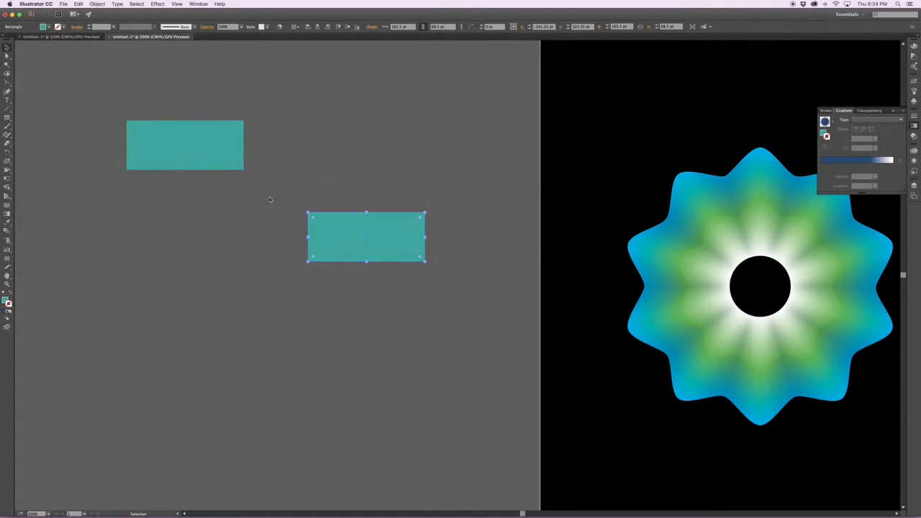
click(48, 26)
click(51, 44)
click(374, 264)
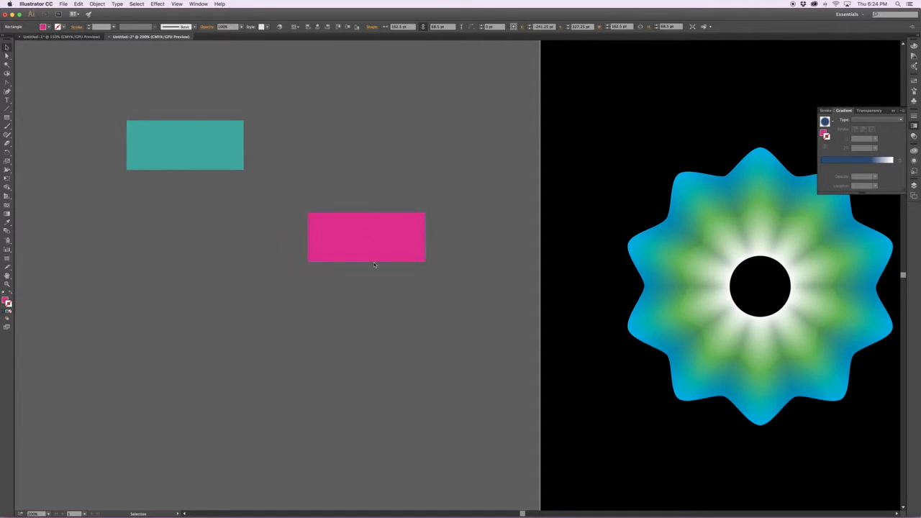
- Change the fill of the original upper rectangle to orange
click(173, 150)
click(48, 27)
click(62, 43)
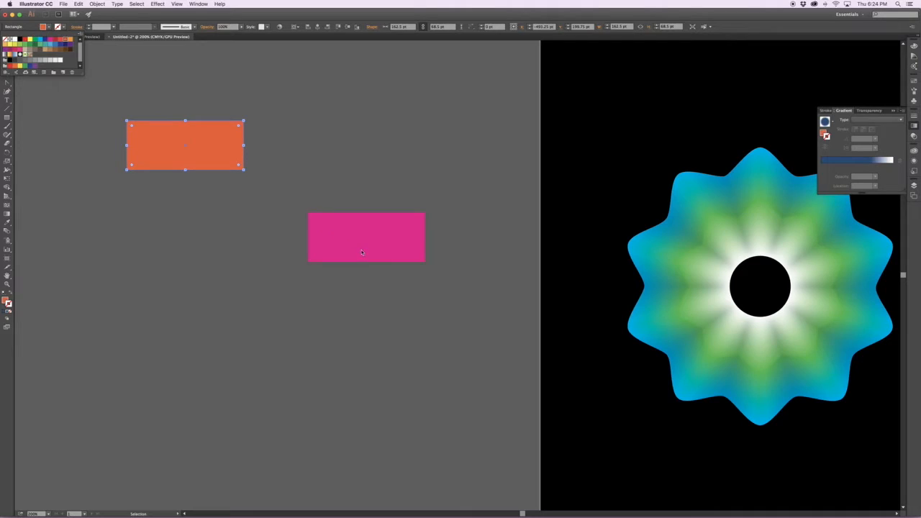
- Change the fill of the lower duplicate rectangle to dark red
click(344, 238)
click(49, 26)
click(57, 41)
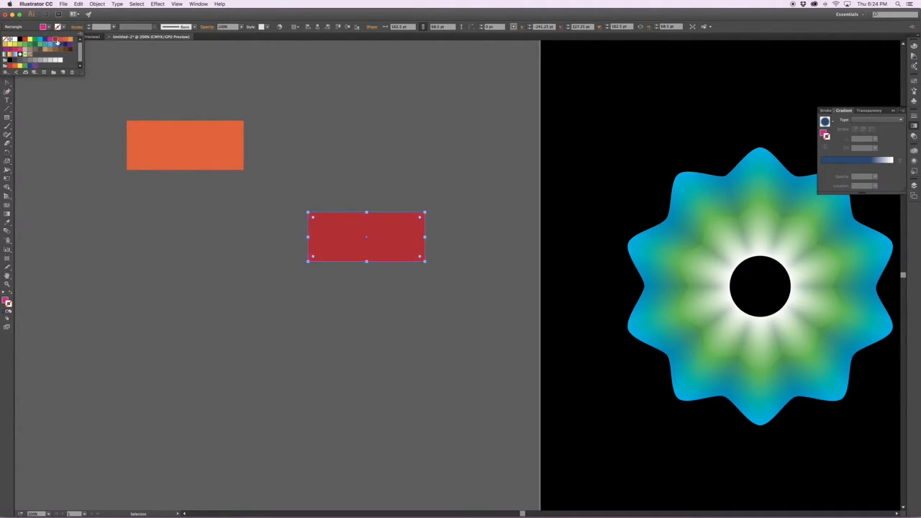
- Move the dark red rectangle slightly down and to the left, leaving a wider gap below the orange rectangle
click(255, 243)
drag(337, 234, 316, 271)
click(200, 207)
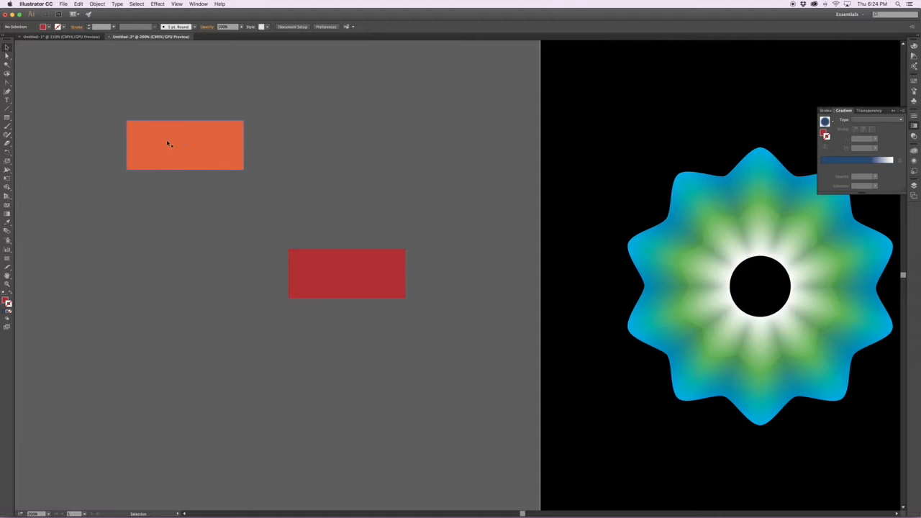
click(97, 4)
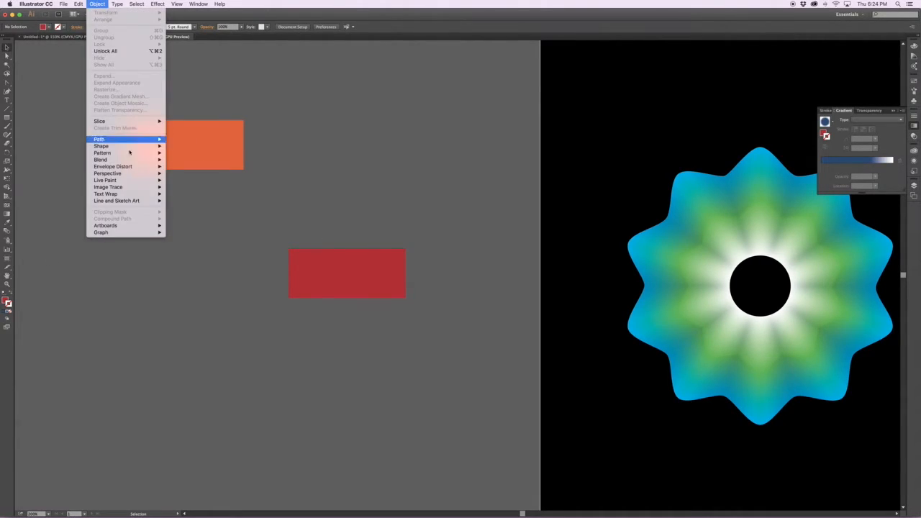
mouse_move(127, 161)
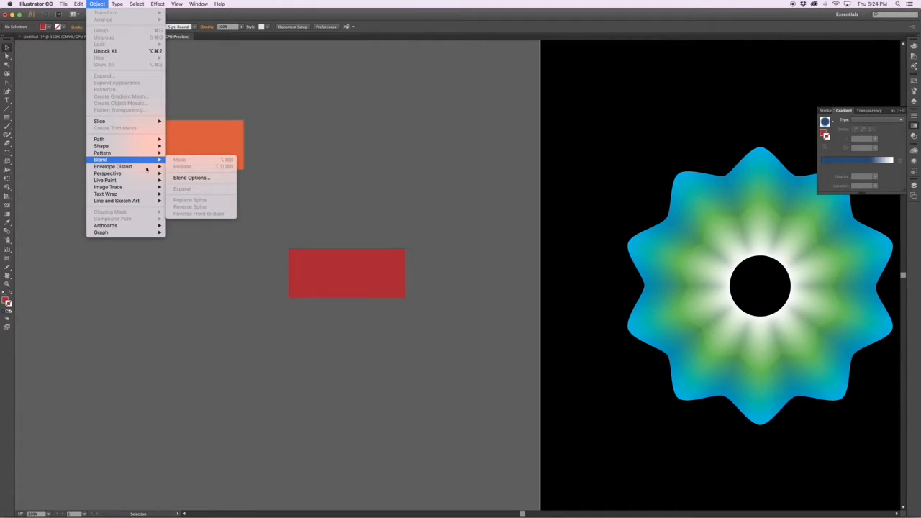
click(328, 186)
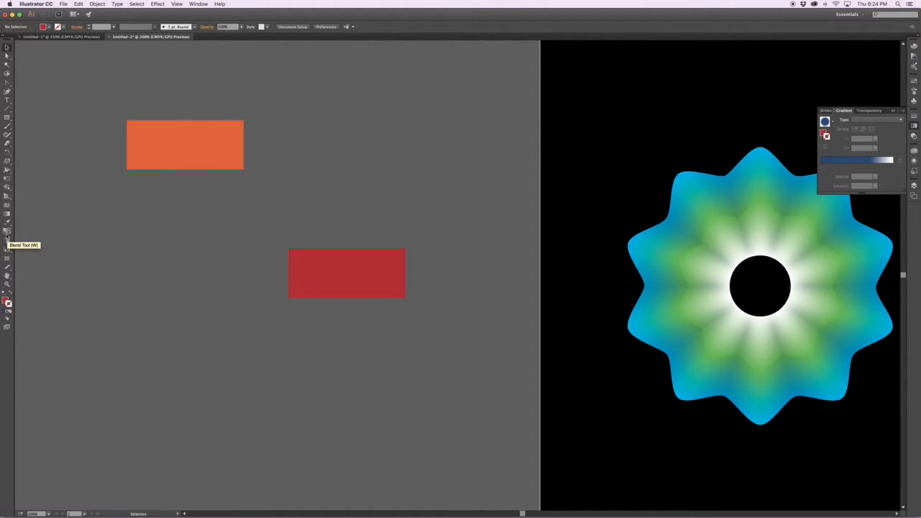
- Set the blend spacing to a Specified Distance of 10 pt and blend the orange rectangle into the dark red one
click(7, 231)
double_click(7, 232)
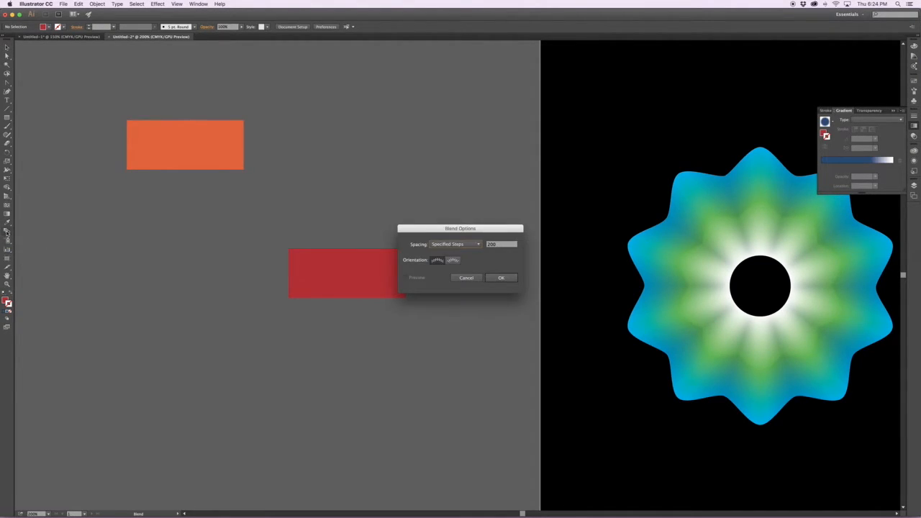
mouse_move(500, 244)
mouse_down()
mouse_move(472, 245)
mouse_move(500, 244)
mouse_up()
text(10)
key(Return)
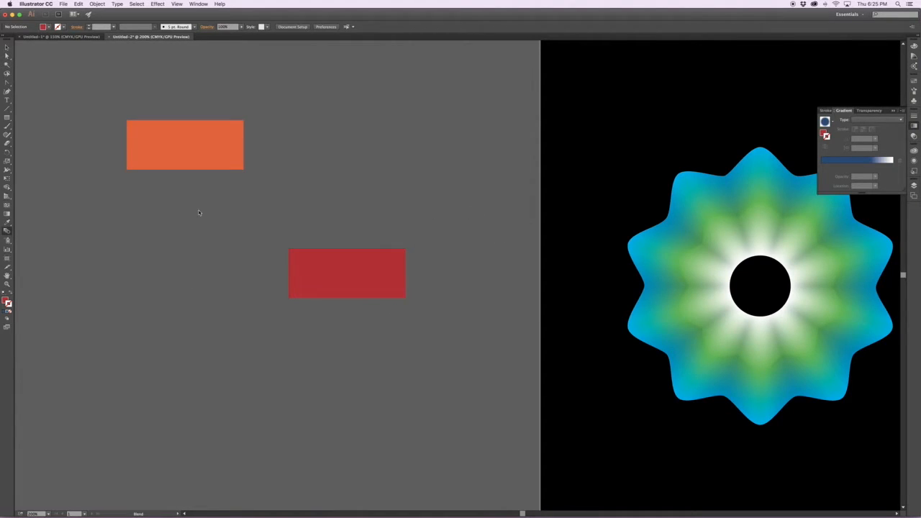
click(333, 279)
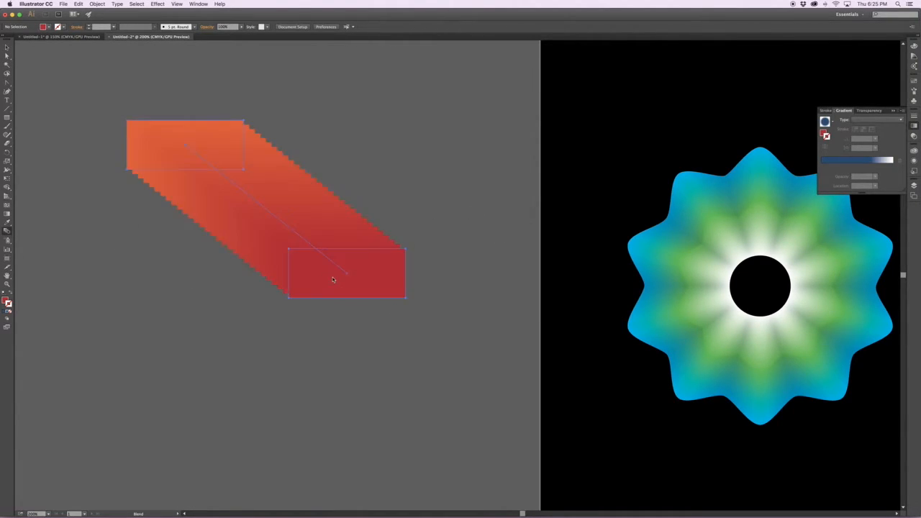
- Reposition the blend's red end rectangle below and to the right of the orange one and change its fill to dark blue
drag(311, 268, 359, 423)
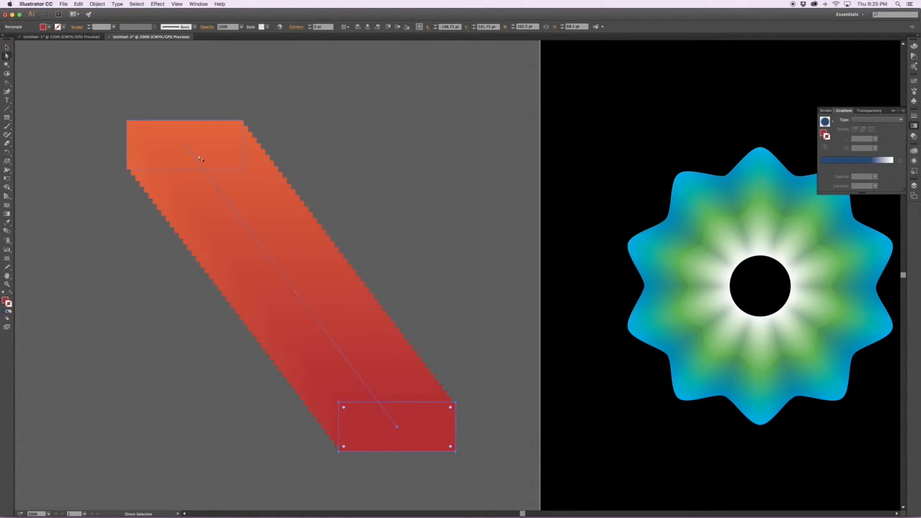
drag(354, 425, 365, 278)
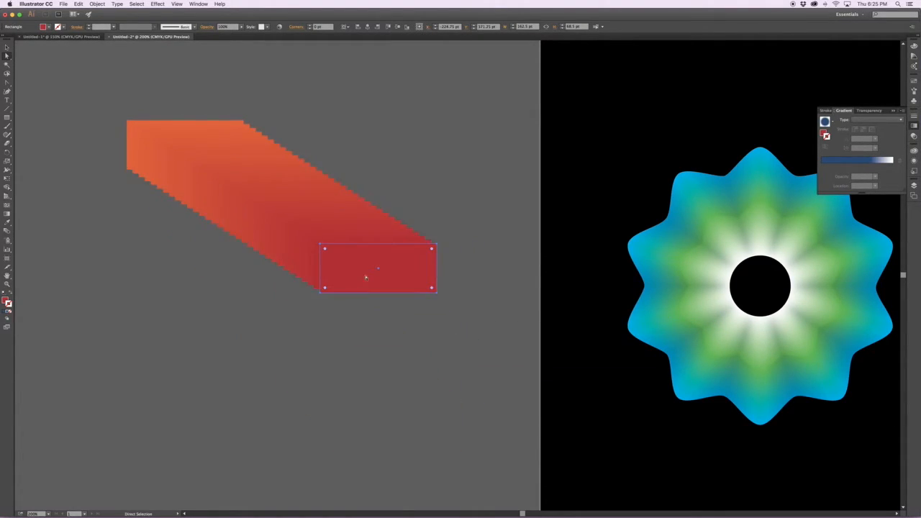
click(49, 28)
click(49, 27)
click(49, 27)
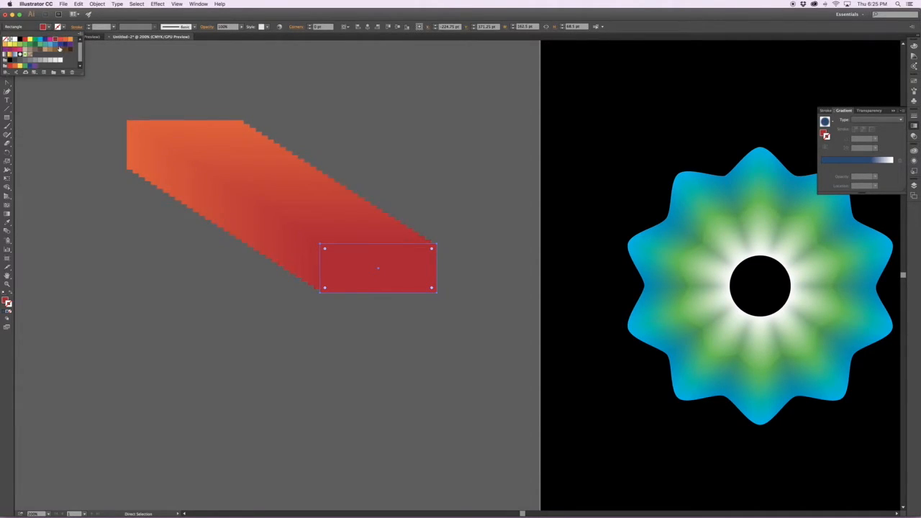
click(60, 43)
click(274, 331)
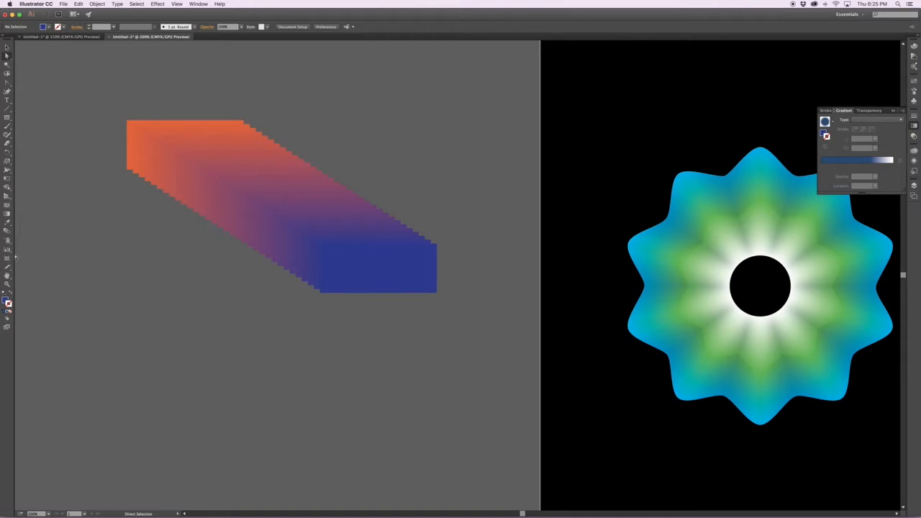
- Reapply the 10 pt Specified Distance blend spacing and move the blue end rectangle farther down and to the right
double_click(7, 232)
drag(488, 248, 495, 246)
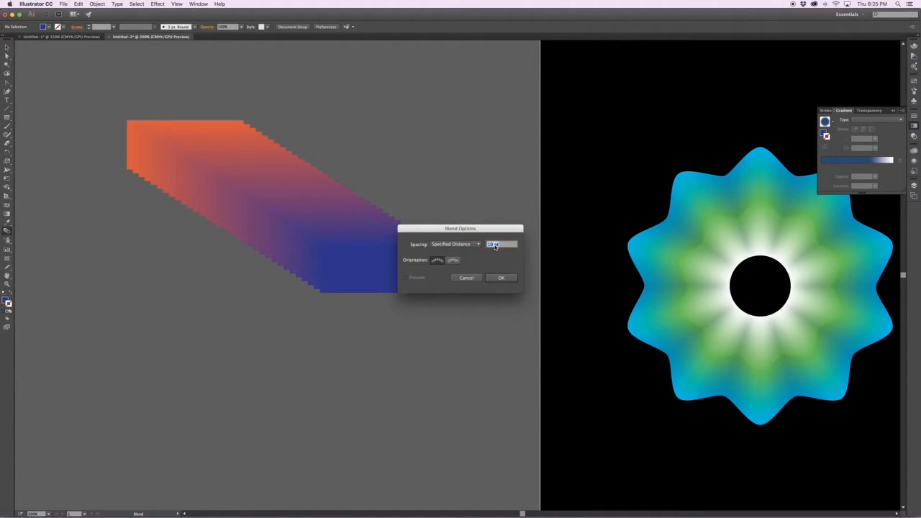
key(Return)
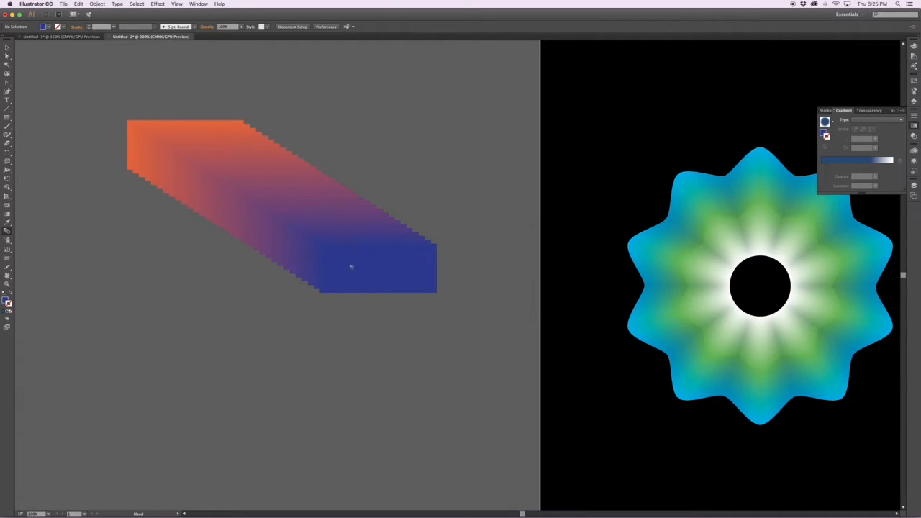
key(a)
click(394, 277)
drag(357, 268, 434, 353)
- Select the whole rectangle blend and change its spacing to 10 Specified Steps
key(v)
click(154, 134)
double_click(7, 231)
click(465, 244)
click(453, 252)
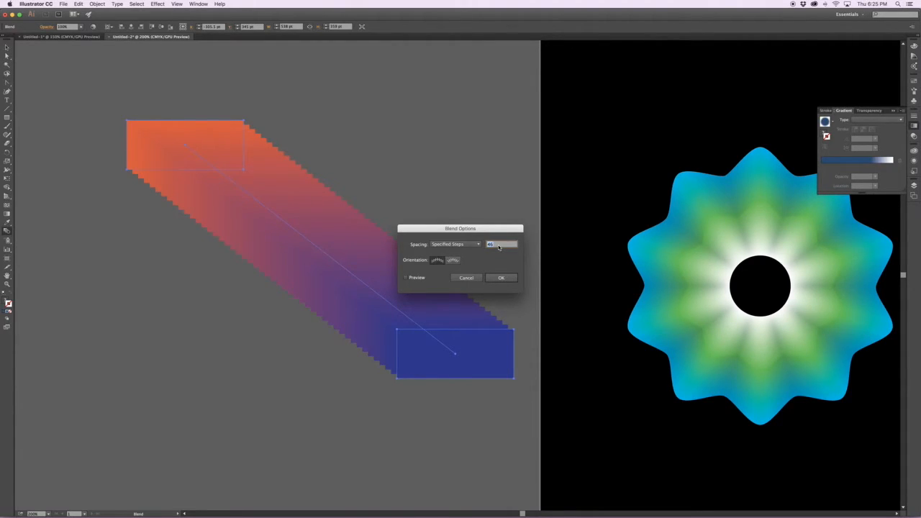
key(Return)
- Move the blend's blue end rectangle up, then slightly back down, leaving it diagonally below the orange one
key(a)
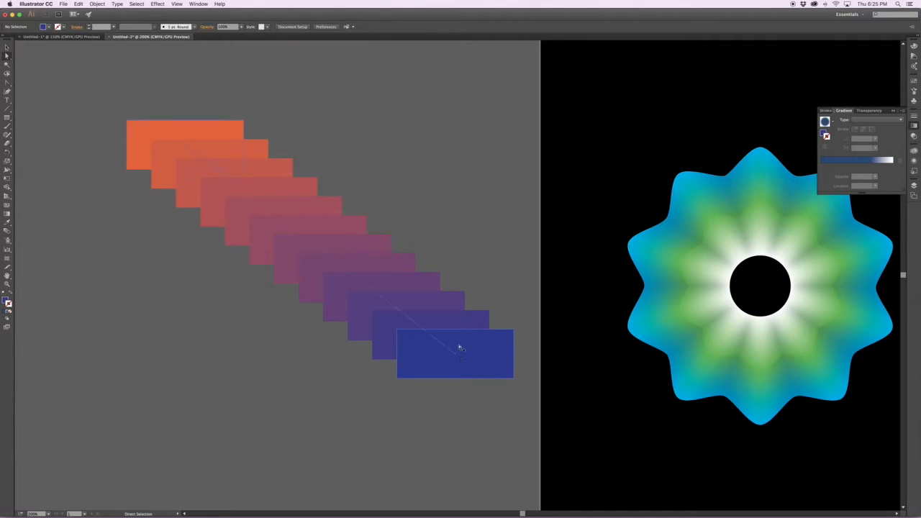
drag(493, 365, 467, 261)
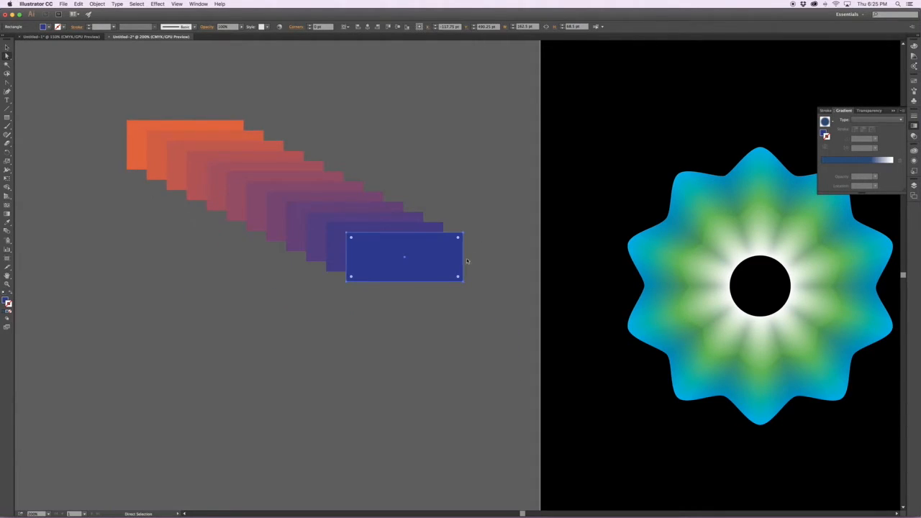
drag(376, 257, 381, 297)
click(300, 309)
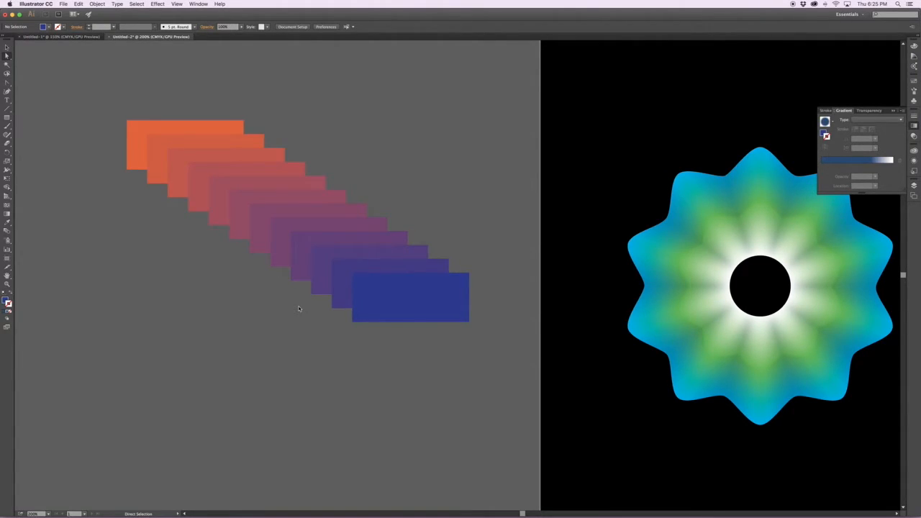
- Select only the blue end rectangle of the blend and move it to the lower left of the orange one
key(v)
click(376, 294)
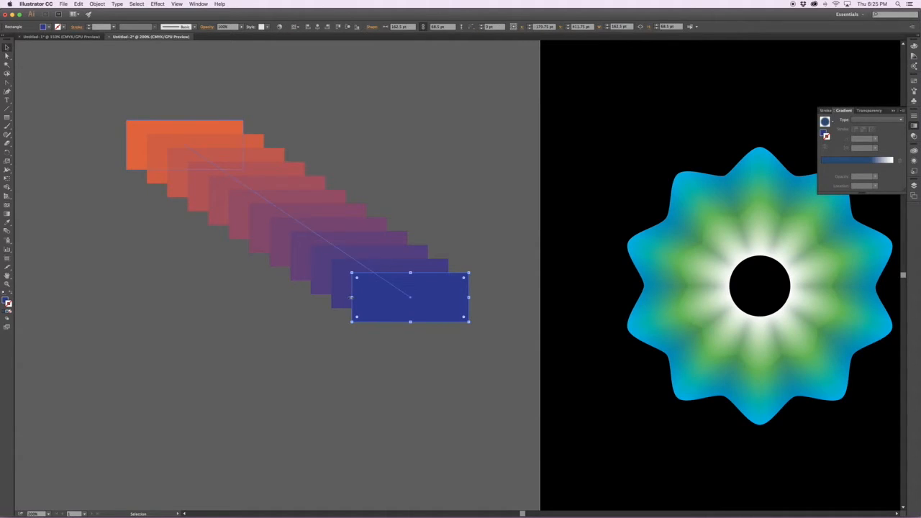
key(a)
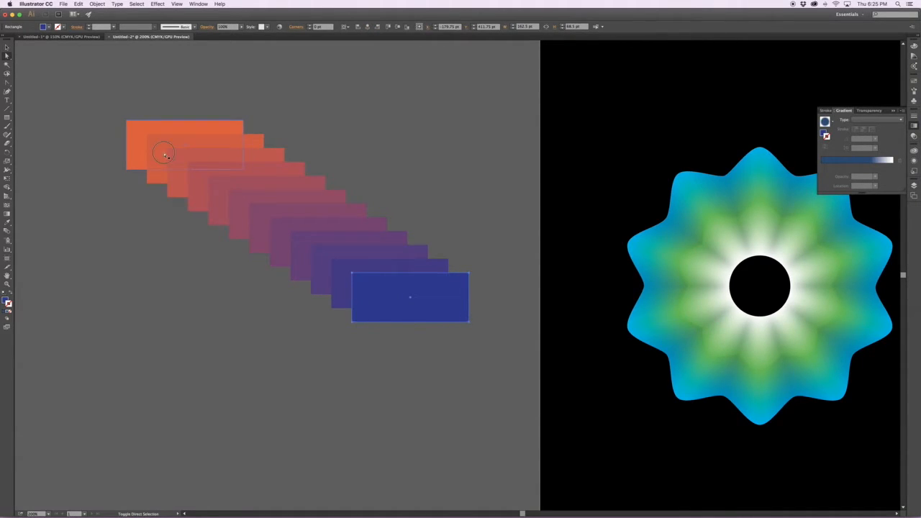
click(383, 311)
drag(384, 310, 115, 408)
- Move the blend's blue and orange end rectangles together so that the blue one overlaps just below and right of the orange one
key(v)
drag(114, 374, 305, 244)
click(377, 119)
drag(115, 153, 319, 225)
scroll(176, 182, down, 1)
click(225, 222)
- Scale the blue end rectangle down to about 75.5 by 32 pt and move it well below and right of the orange one
click(432, 317)
key(a)
click(311, 246)
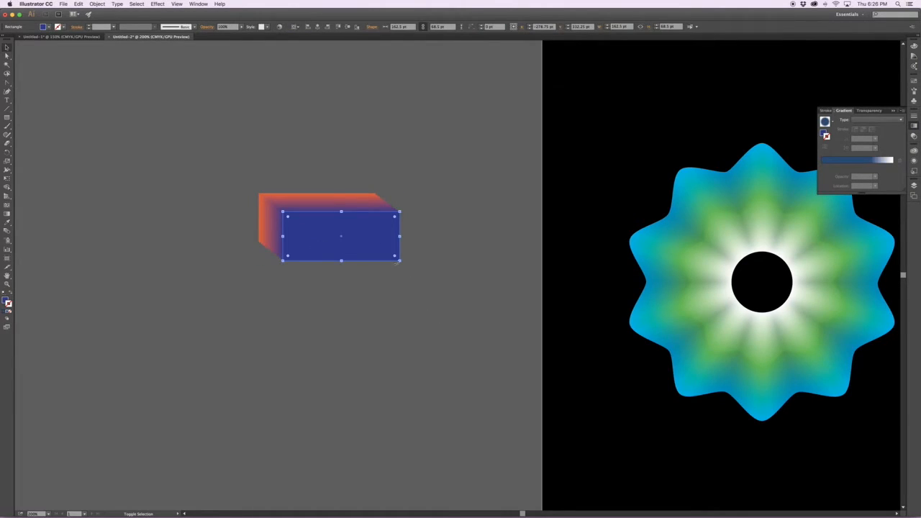
drag(399, 262, 456, 384)
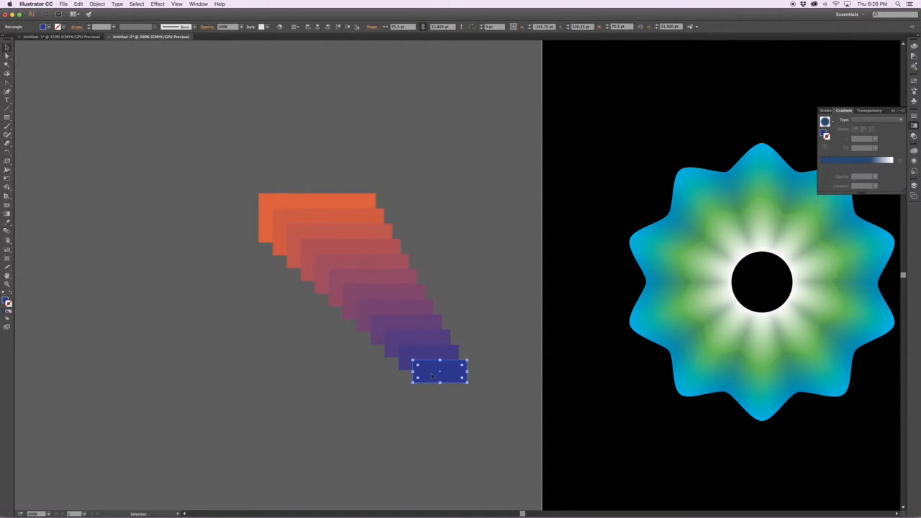
drag(432, 376, 454, 417)
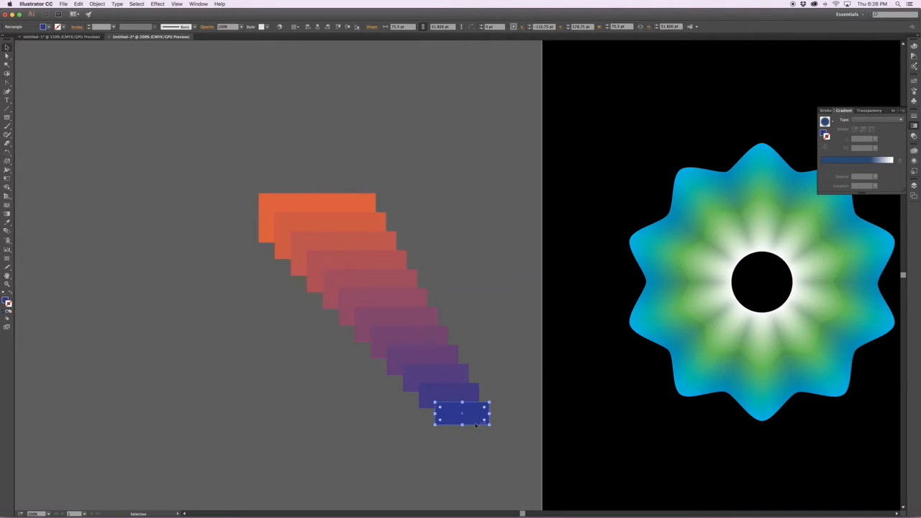
- Reshape the blue end rectangle with a slanted left side and move it closer beneath the orange rectangle
key(a)
drag(436, 403, 334, 314)
click(478, 436)
key(v)
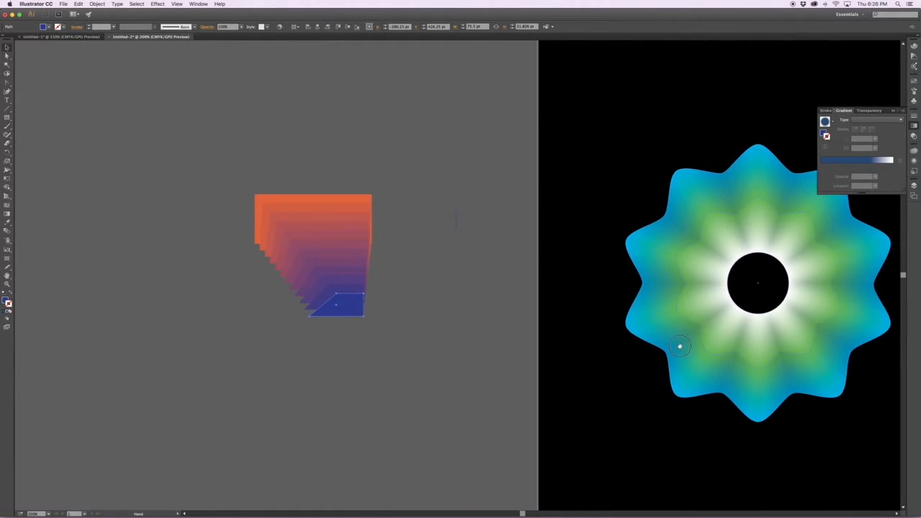
- Select the entire orange-to-blue rectangle blend beside the artboard and delete it
scroll(679, 346, right, 6)
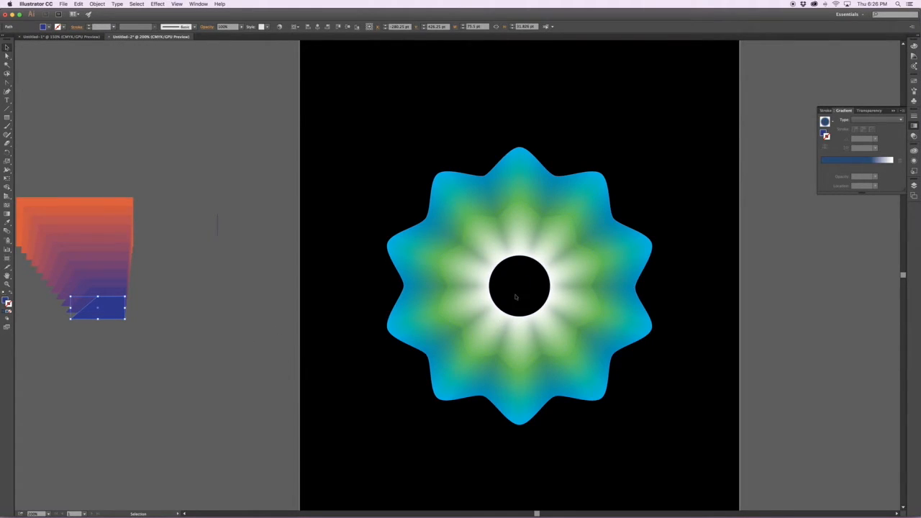
click(164, 321)
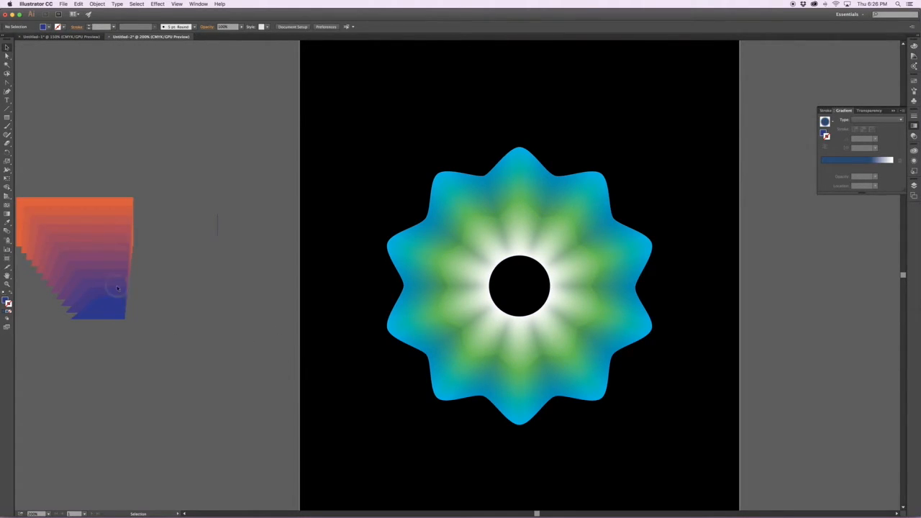
drag(22, 172, 185, 290)
scroll(184, 292, left, 1)
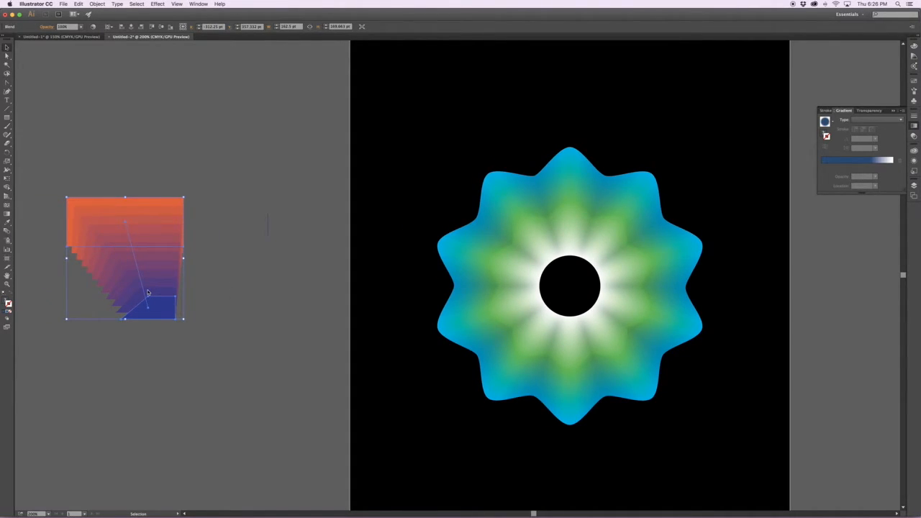
drag(160, 309, 217, 311)
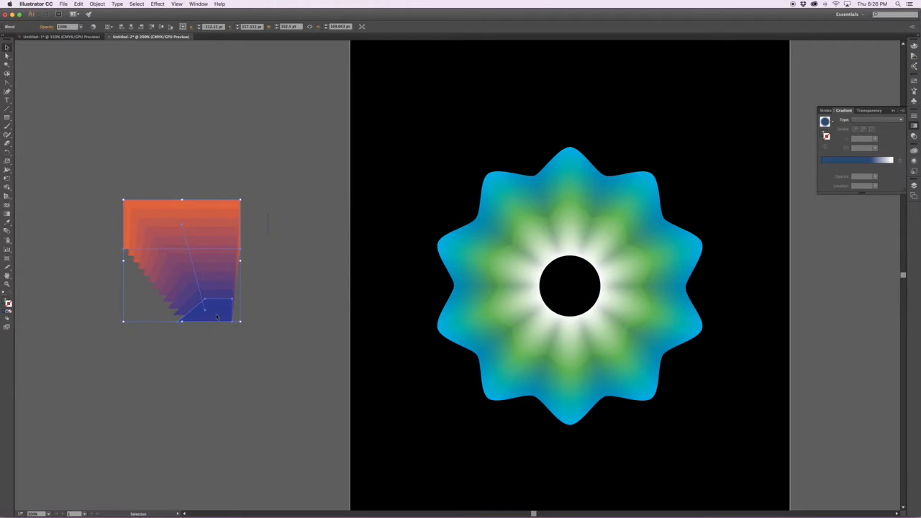
key(Delete)
- Select the flower blend on the artboard and apply a Pucker & Bloat effect with a 60% bloat
scroll(338, 320, right, 1)
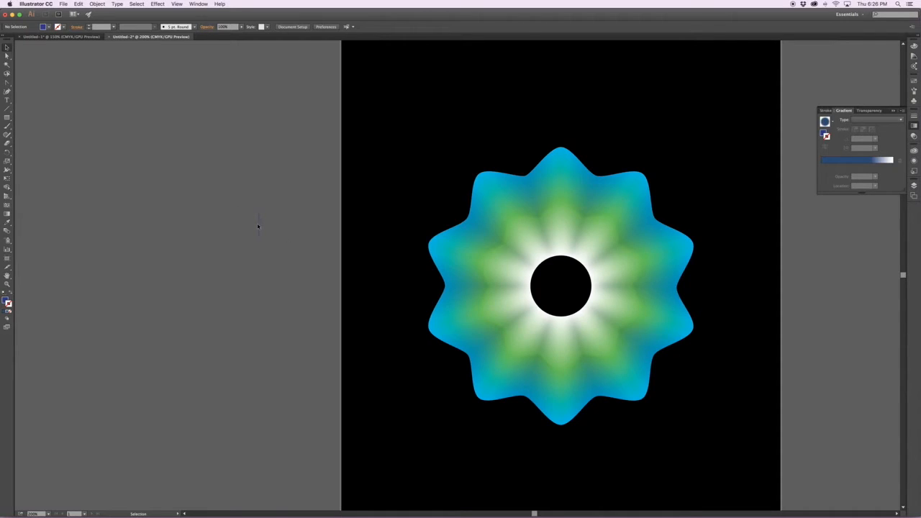
scroll(580, 310, right, 5)
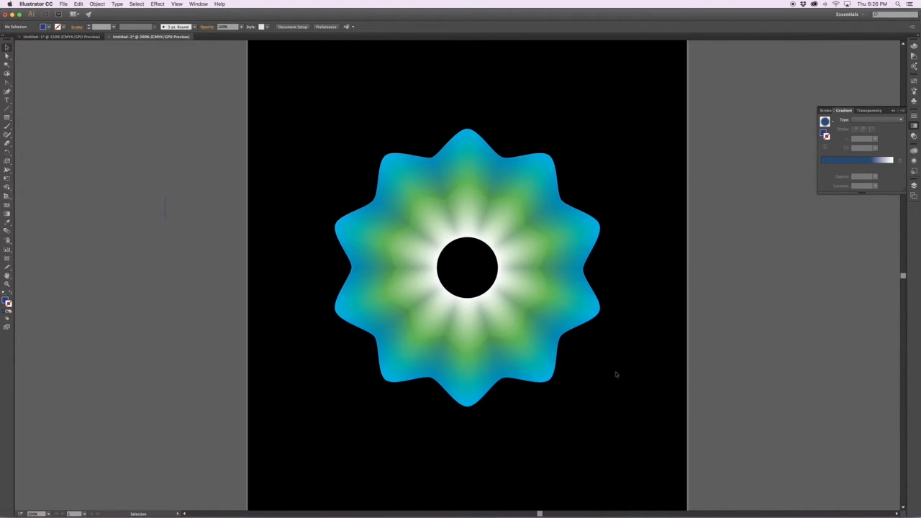
drag(612, 432, 288, 97)
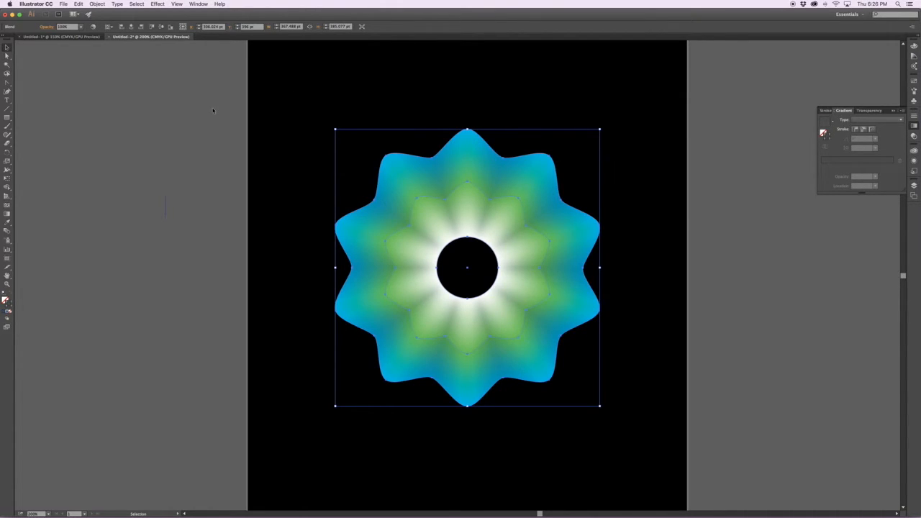
click(153, 3)
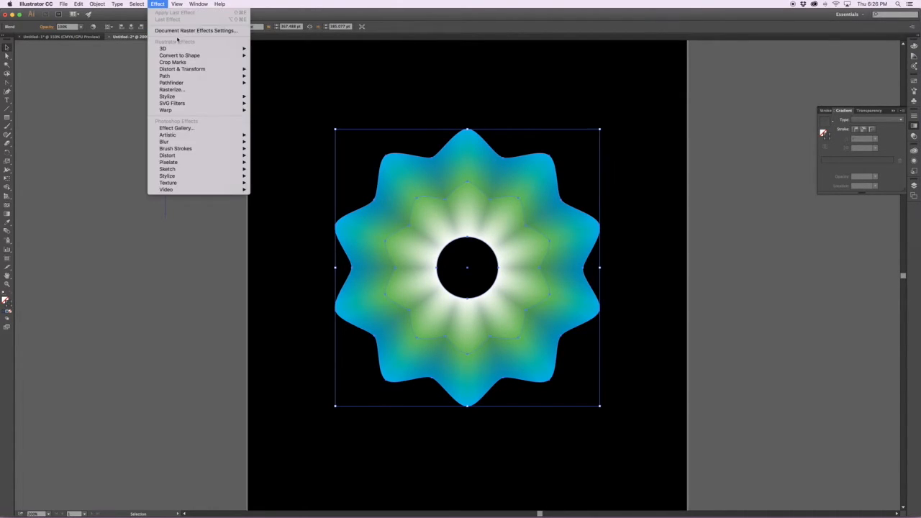
mouse_move(202, 70)
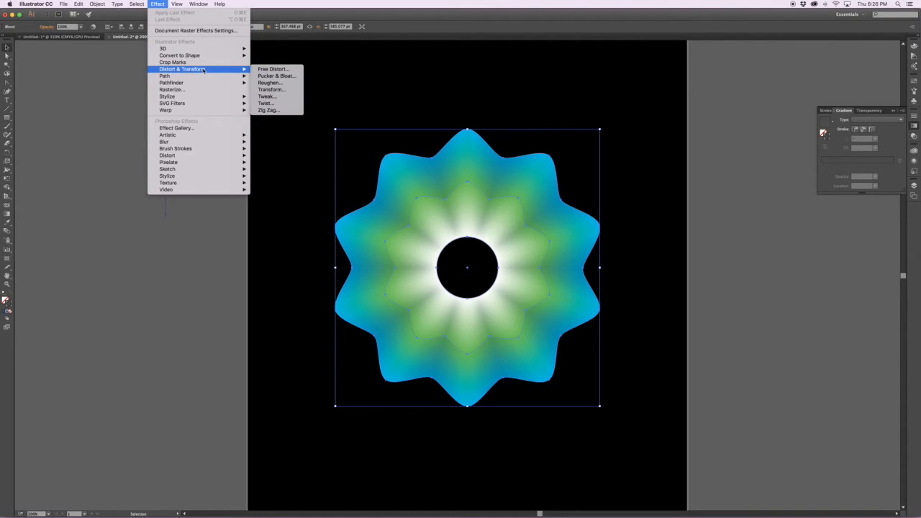
click(276, 75)
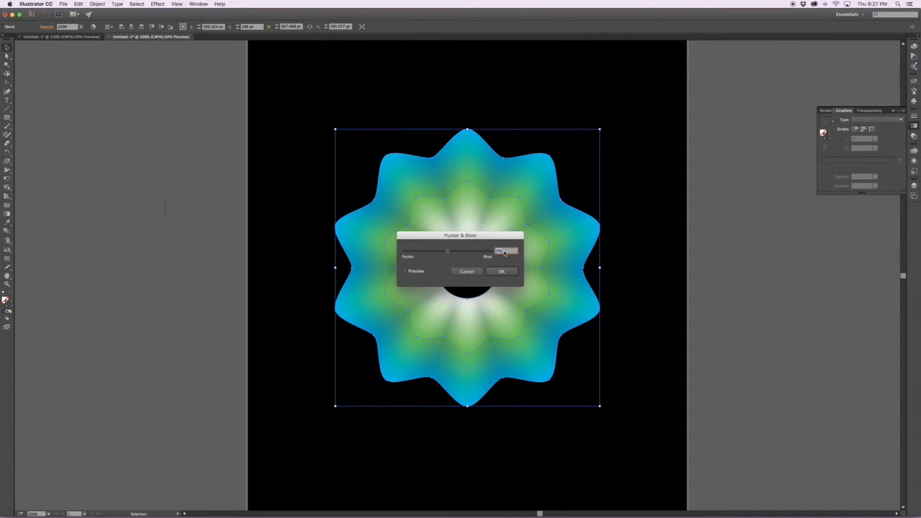
text(60)
click(503, 272)
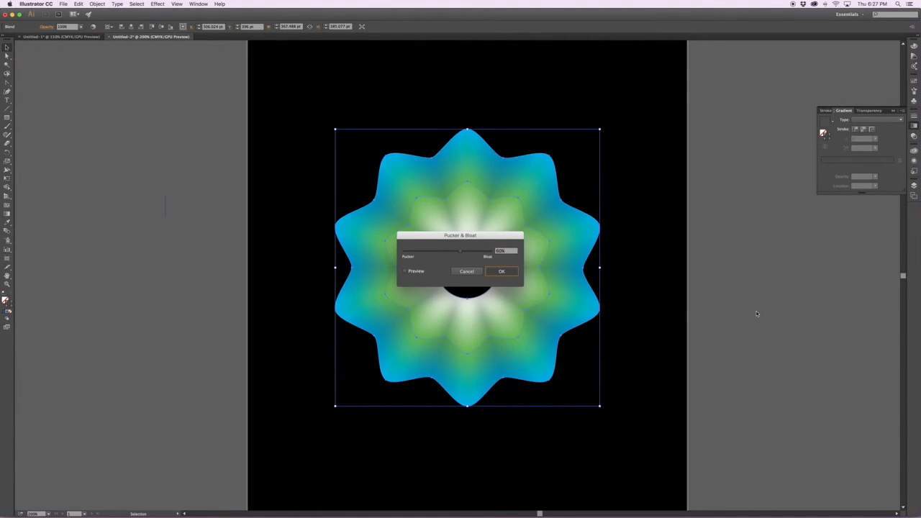
key(Return)
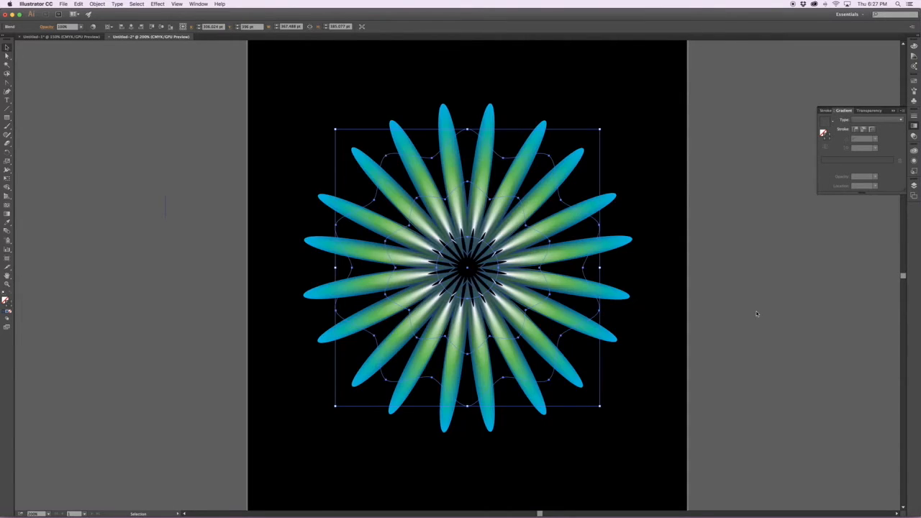
click(652, 280)
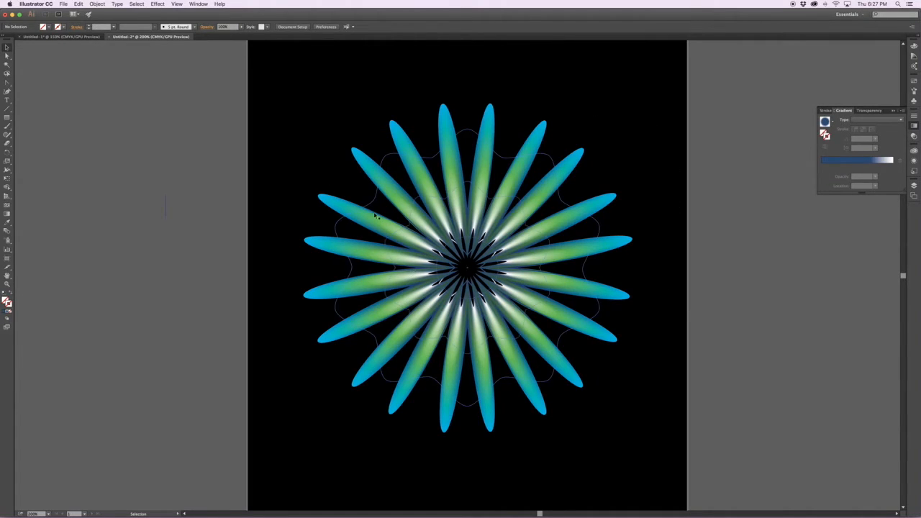
click(538, 228)
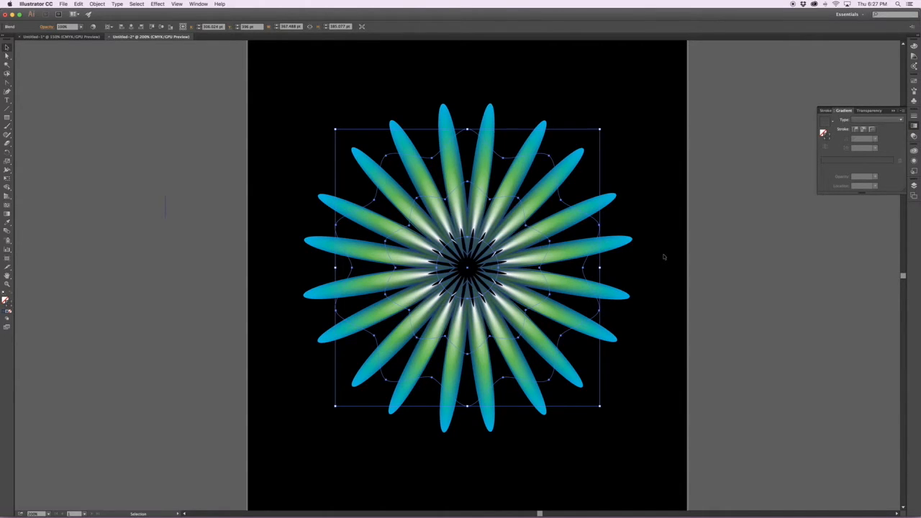
click(136, 93)
- Apply a Zig Zag effect to the flower blend with an absolute size of 15 pt, 7 ridges per segment and smooth points
click(586, 233)
click(150, 4)
mouse_move(185, 70)
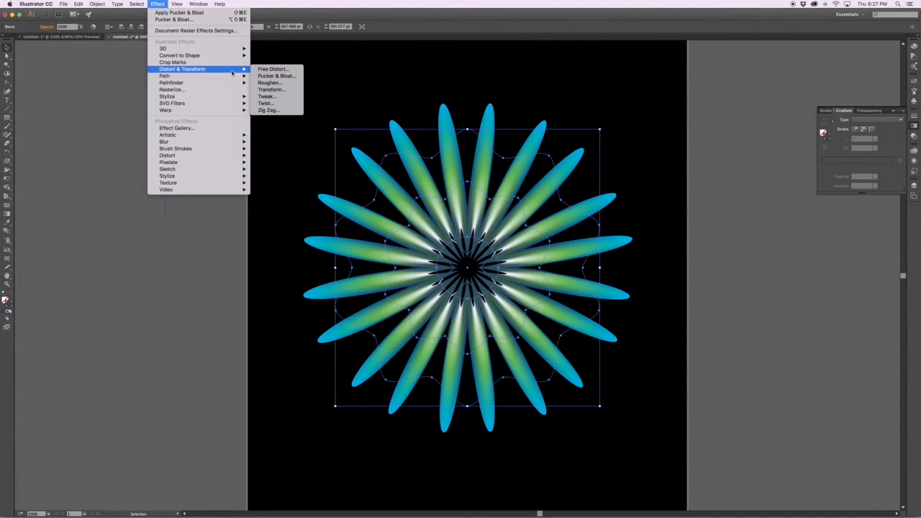
click(280, 111)
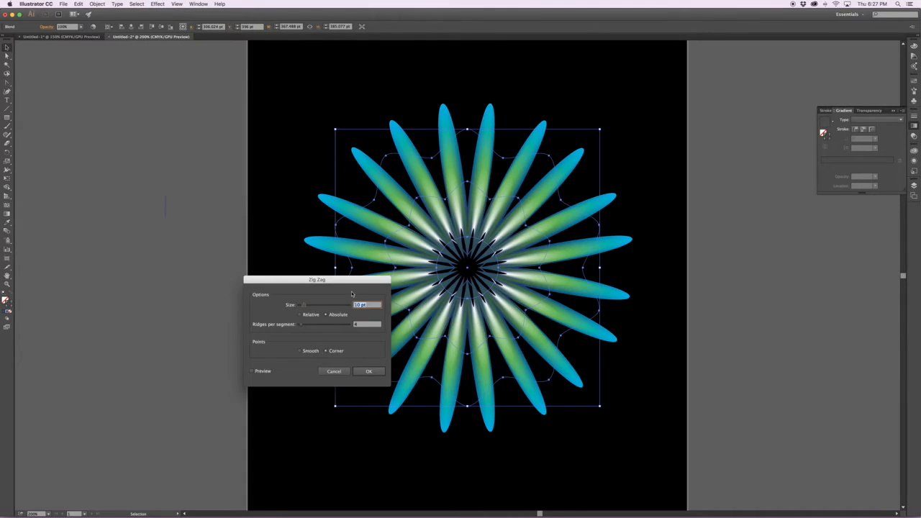
text(15)
click(364, 324)
text(7)
click(300, 352)
click(366, 371)
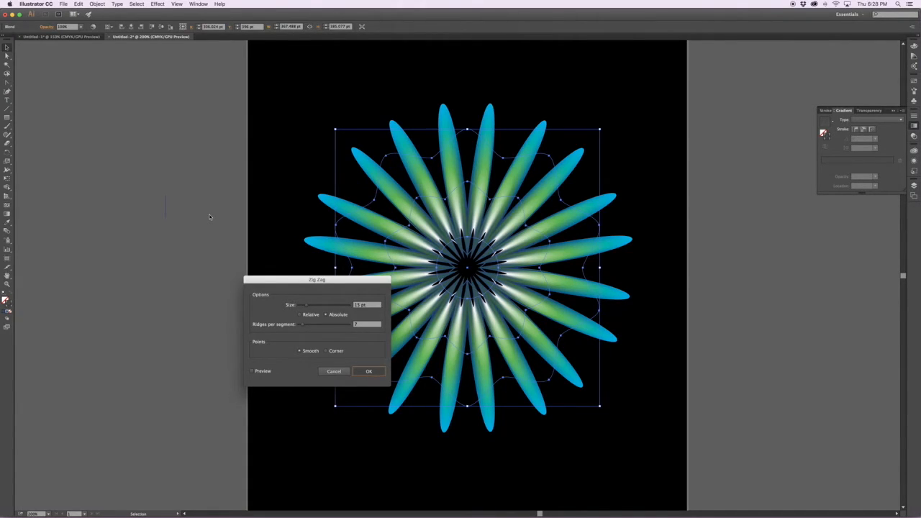
key(Return)
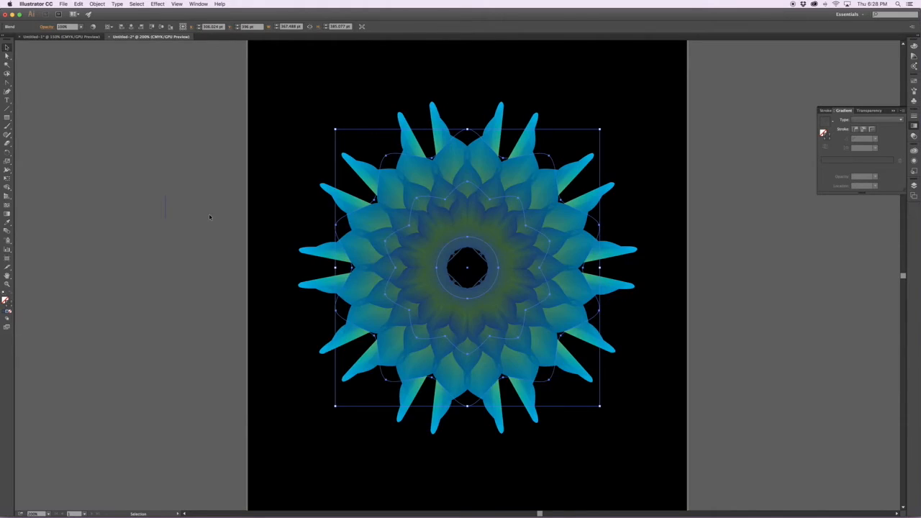
click(726, 275)
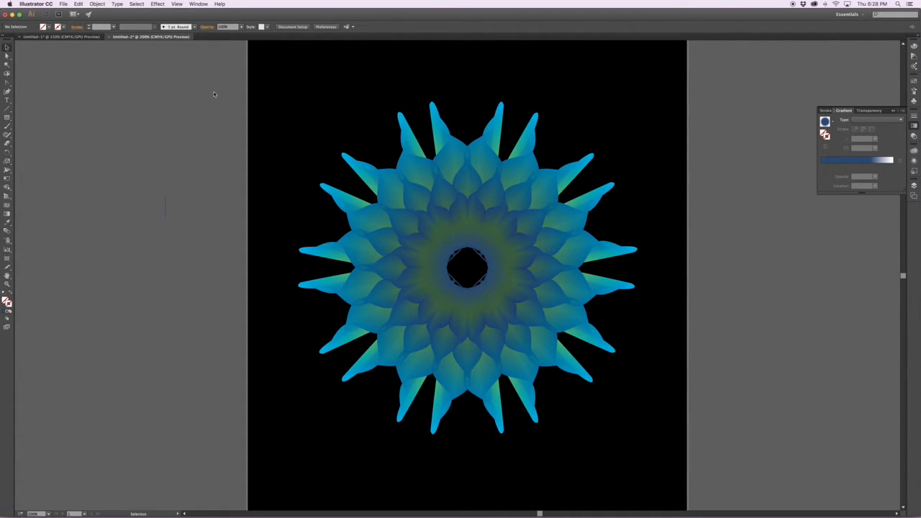
key(super+a)
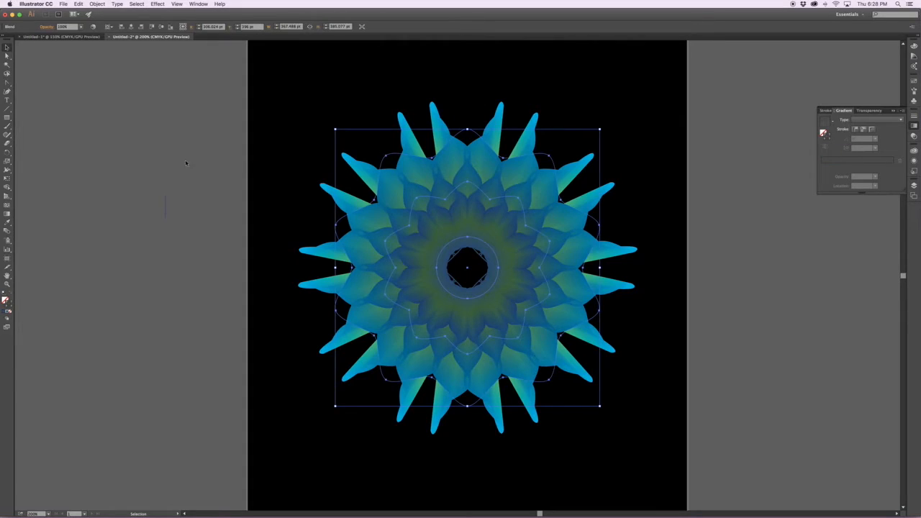
click(180, 161)
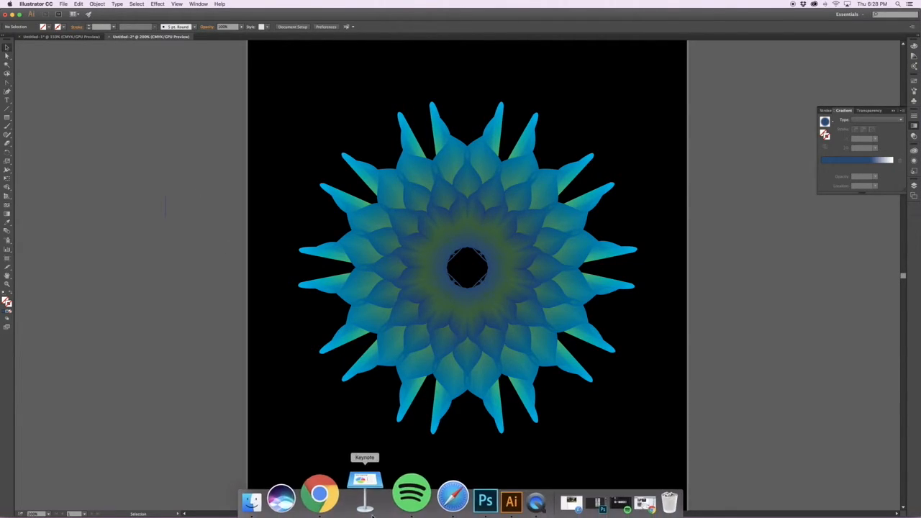
- Switch to Chrome and view the pink flower and multicoloured fluid artworks in the Google image results, then put the browser window away
click(339, 496)
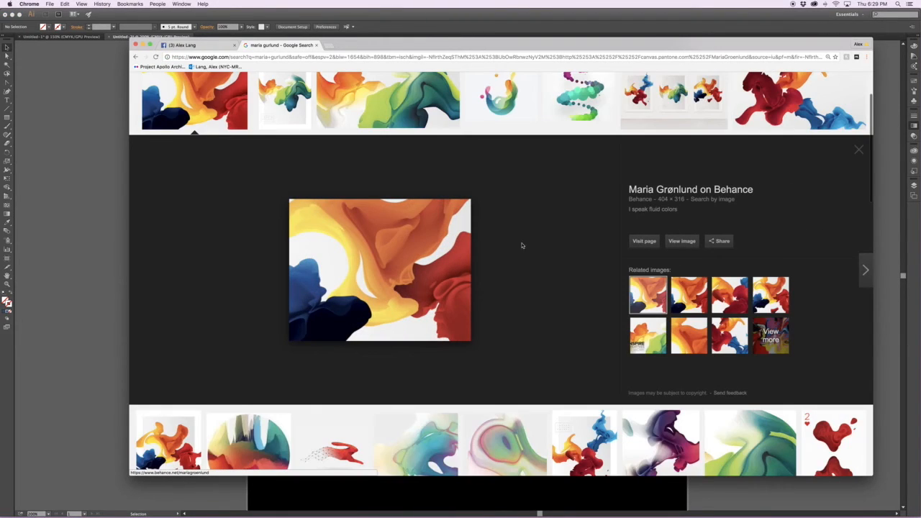
scroll(487, 273, down, 5)
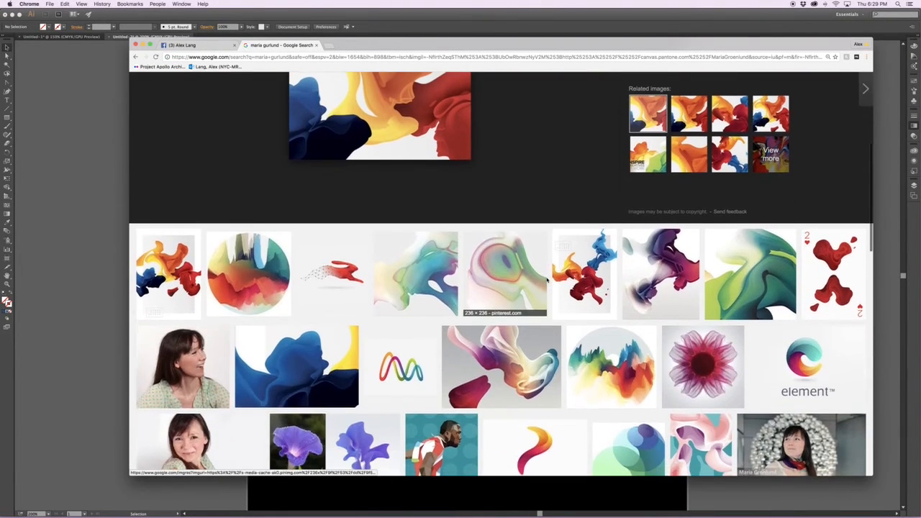
click(724, 358)
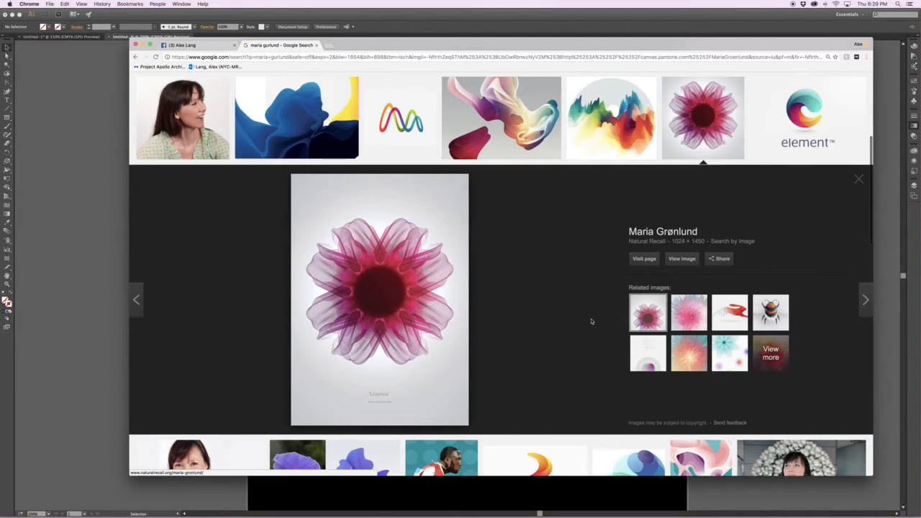
scroll(592, 321, up, 5)
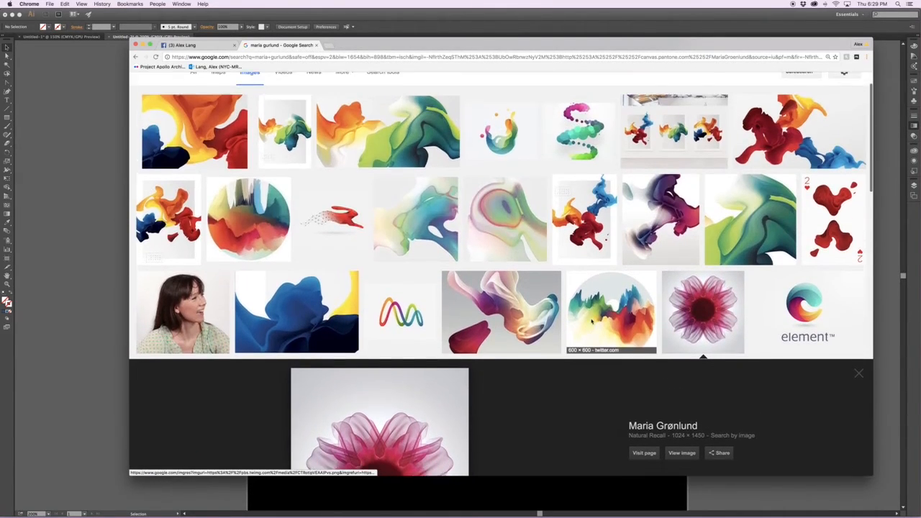
click(585, 241)
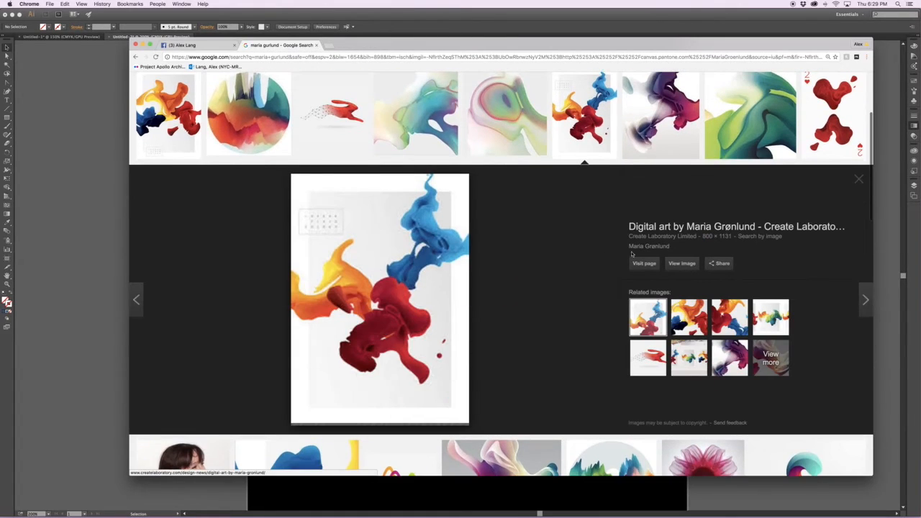
scroll(380, 257, up, 3)
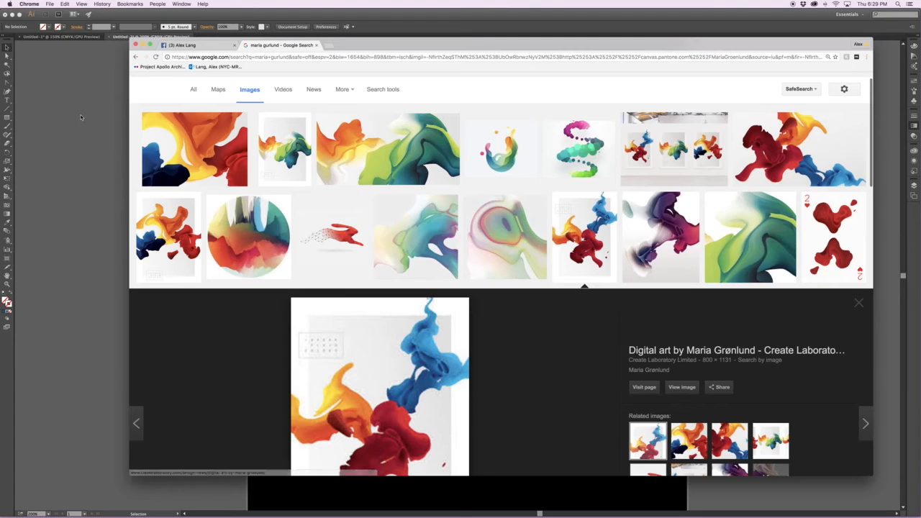
click(143, 45)
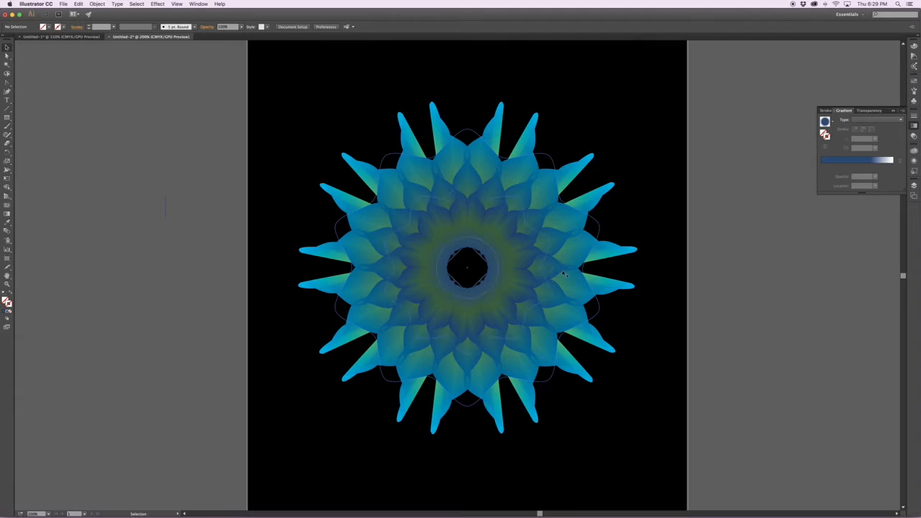
- Examine the two finished blend artworks in the Untitled-1 document and return to the flower in Untitled-2
click(456, 286)
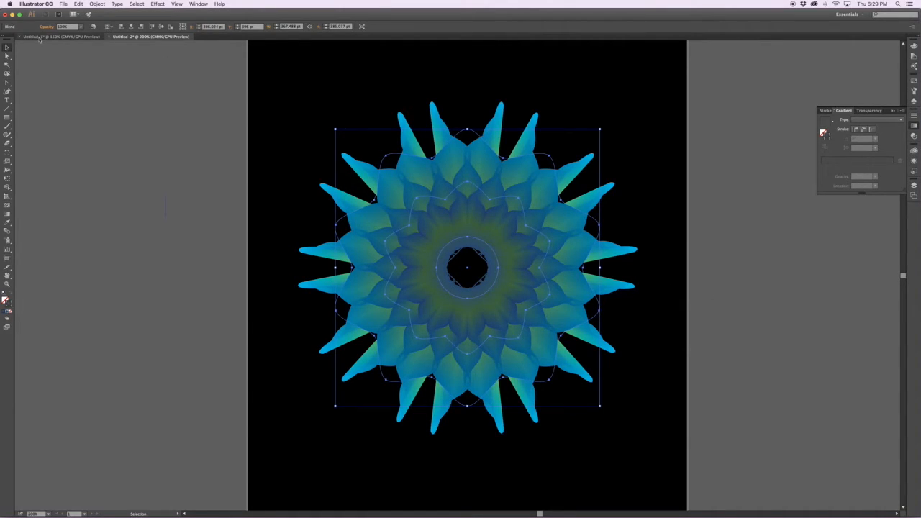
click(41, 38)
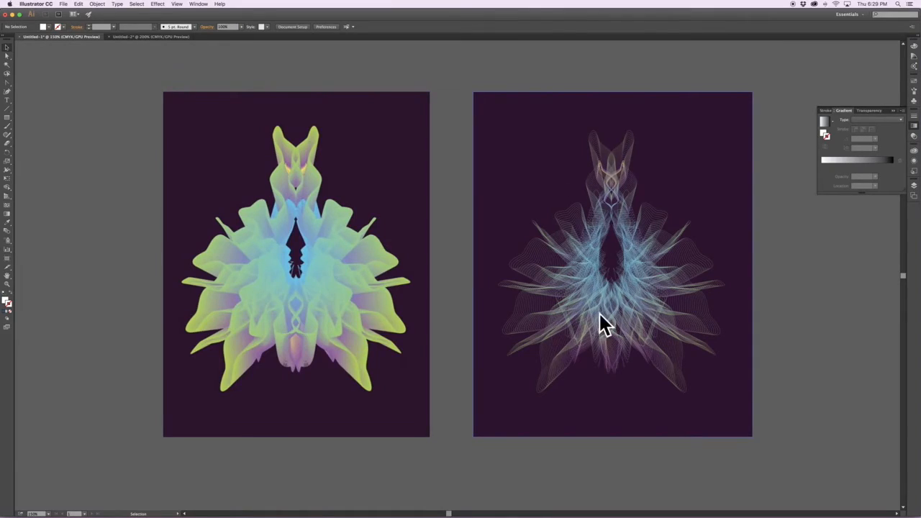
click(125, 38)
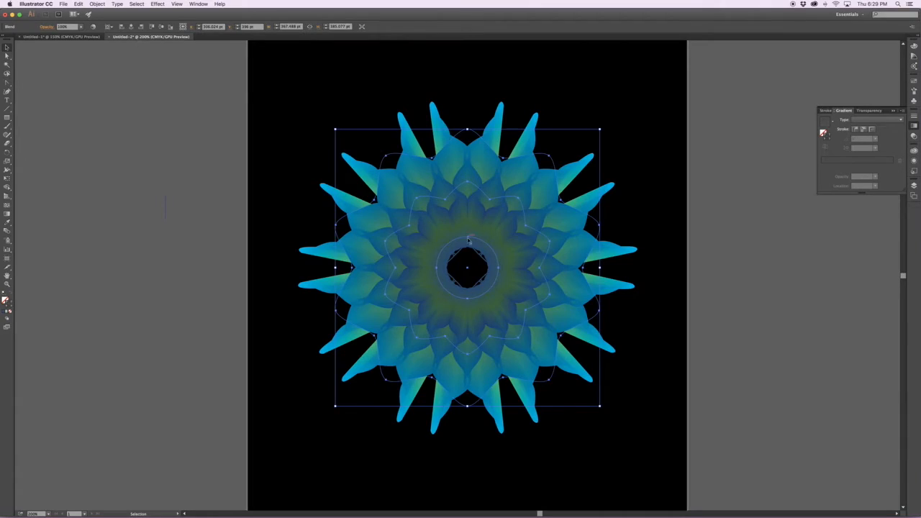
click(145, 177)
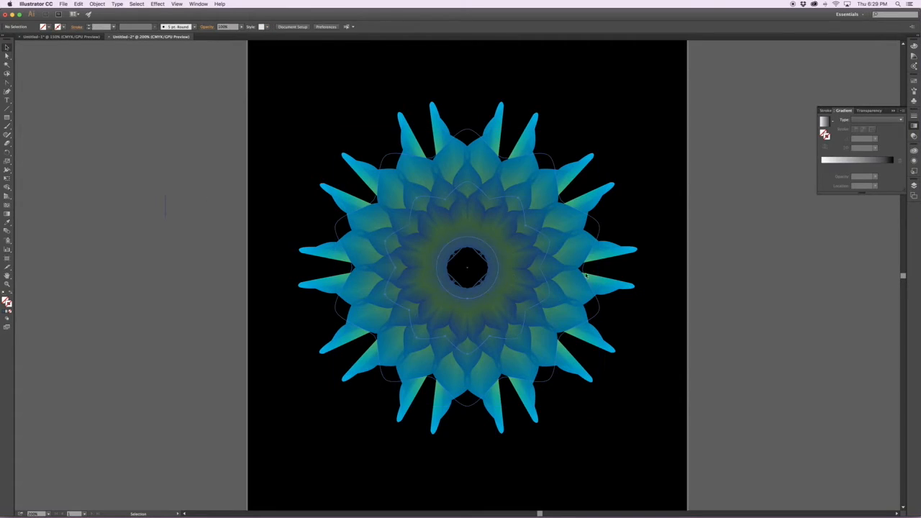
- Select the uppermost anchor points of the flower's circle and both stars with Direct Selection and move them straight up about 137 pt
click(447, 130)
key(a)
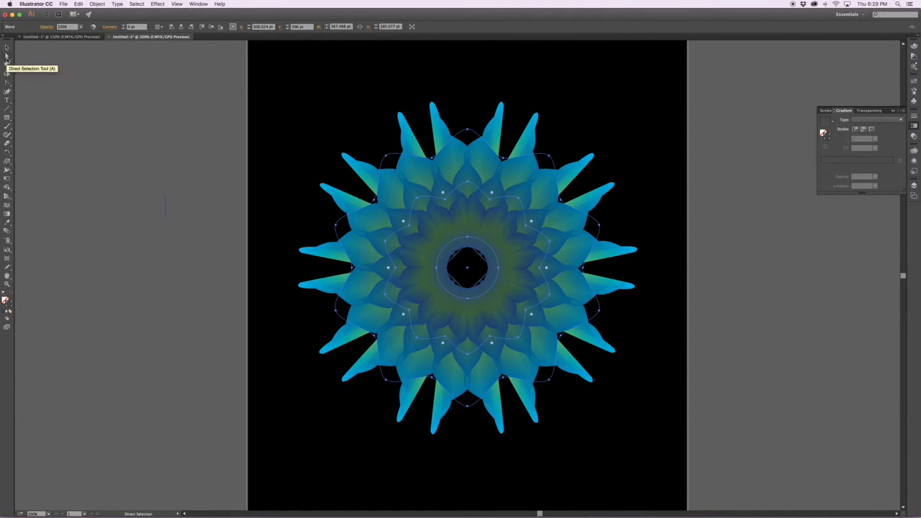
click(448, 103)
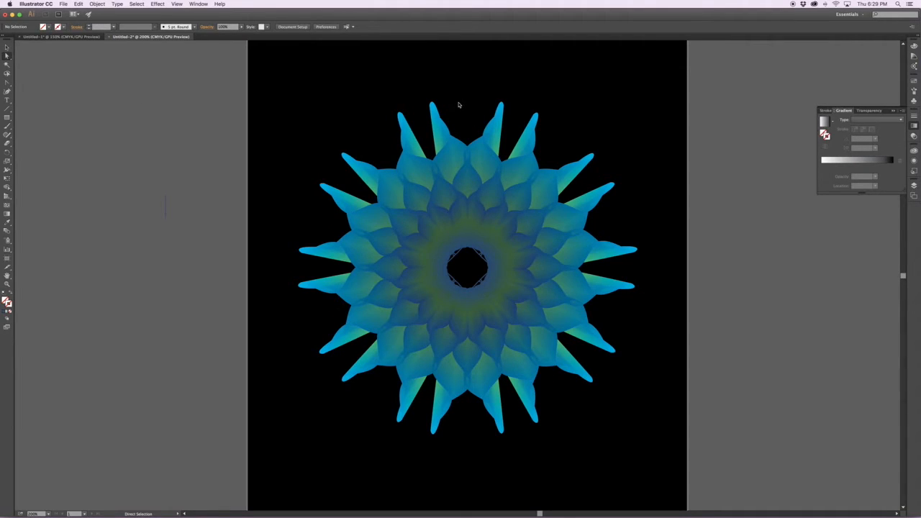
click(477, 271)
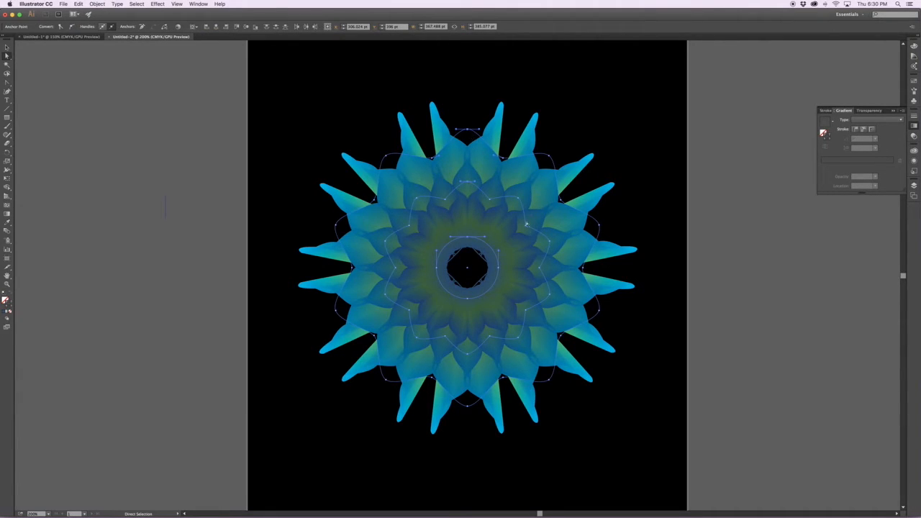
scroll(546, 215, up, 4)
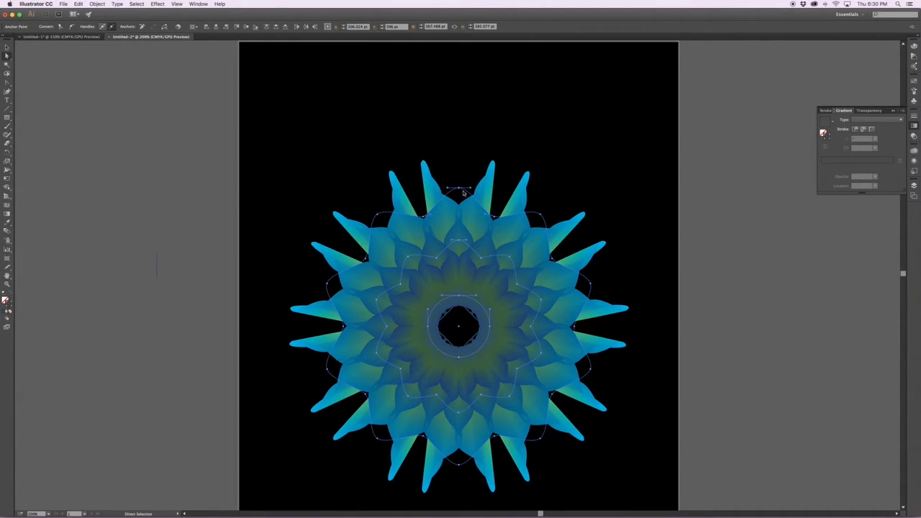
drag(461, 191, 458, 89)
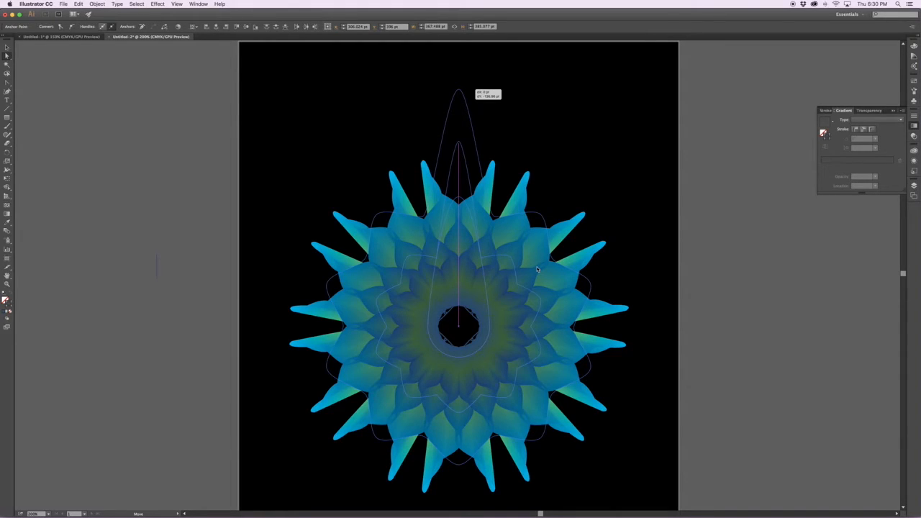
drag(460, 89, 460, 89)
scroll(538, 269, down, 1)
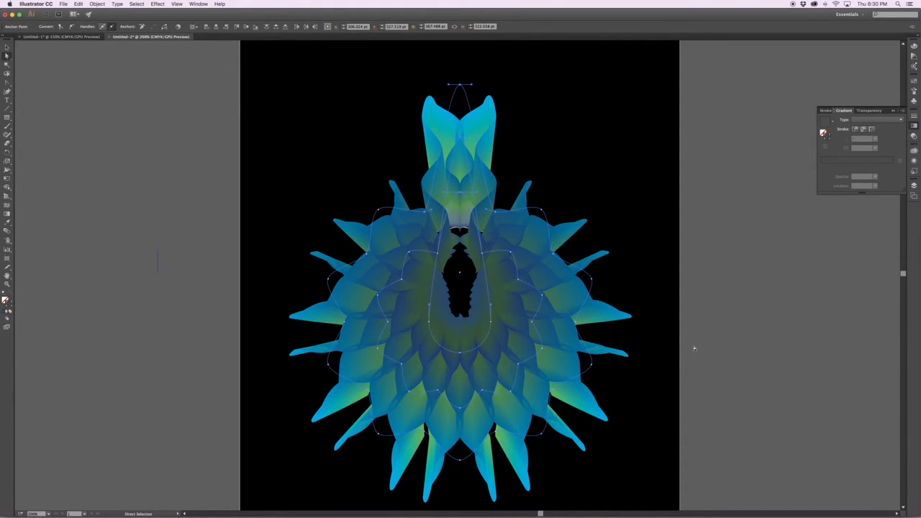
click(724, 354)
scroll(652, 335, down, 1)
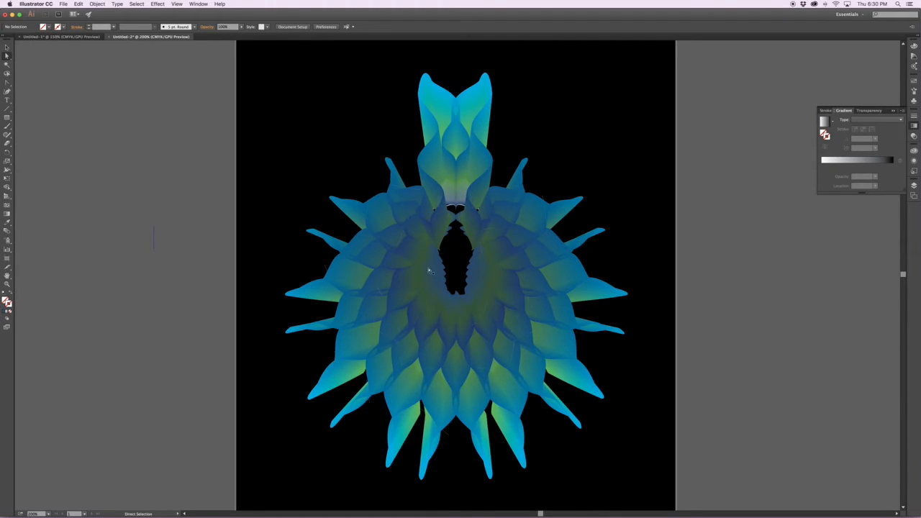
scroll(224, 229, down, 1)
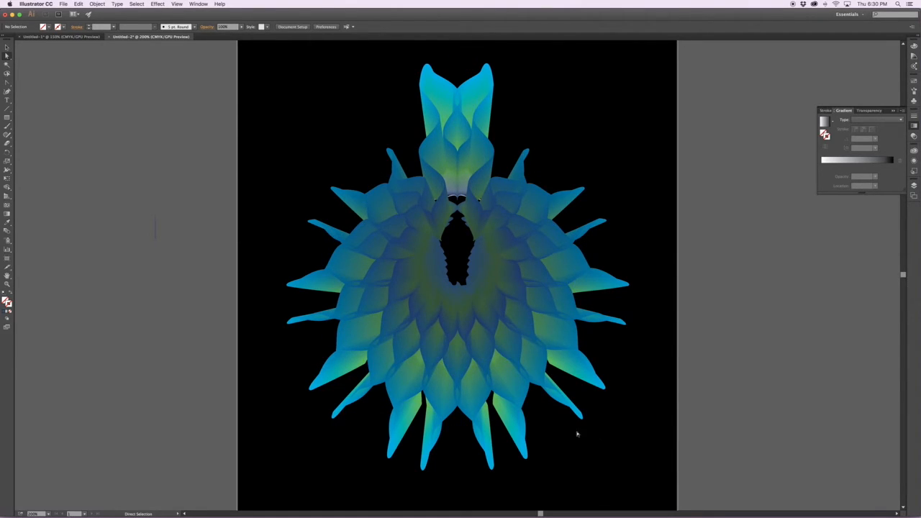
drag(607, 435, 269, 303)
click(170, 290)
key(v)
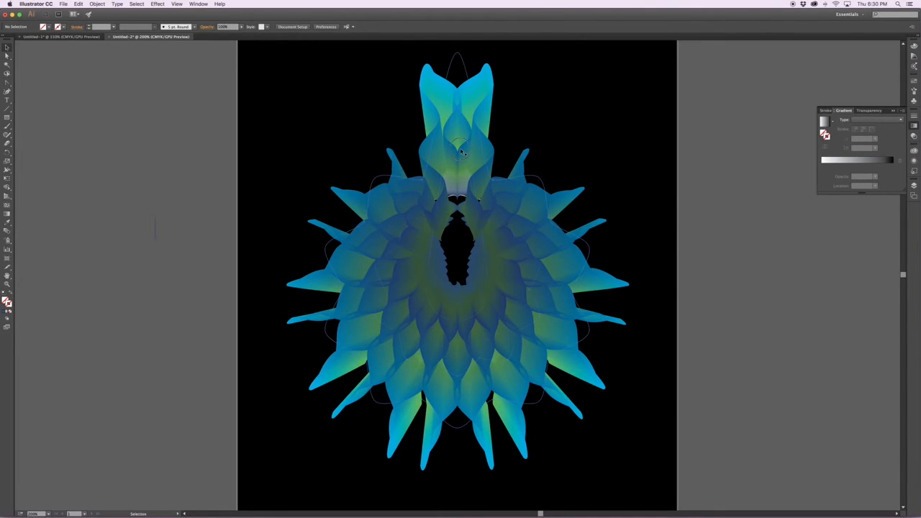
- Select the stretched flower blend and compare it with the line-style artwork in the Untitled-1 document
click(461, 151)
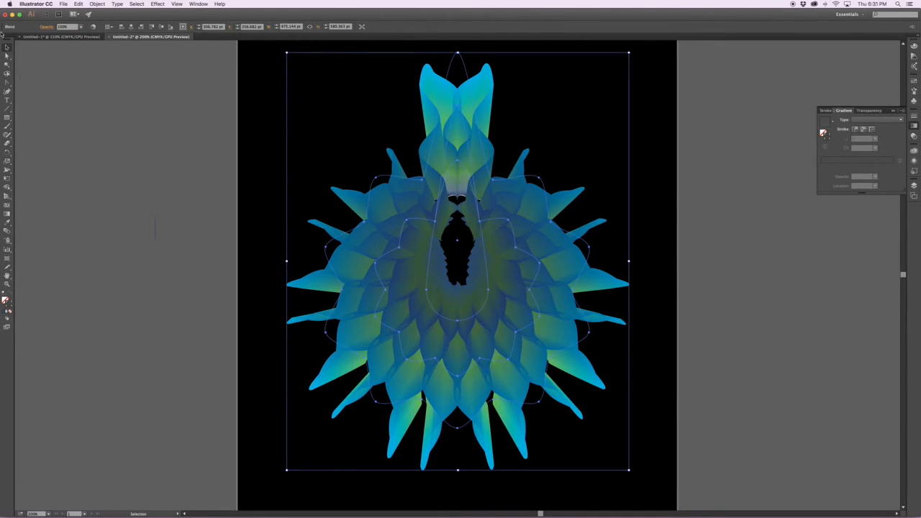
click(46, 37)
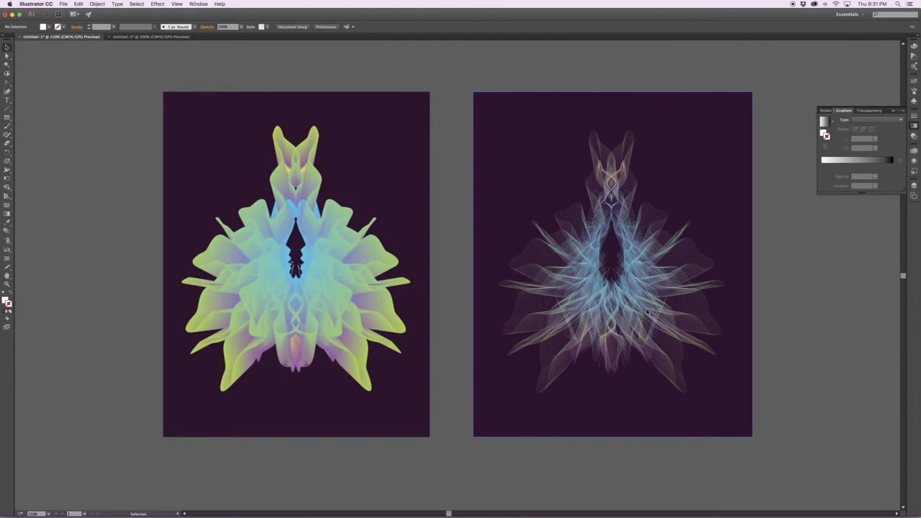
click(147, 37)
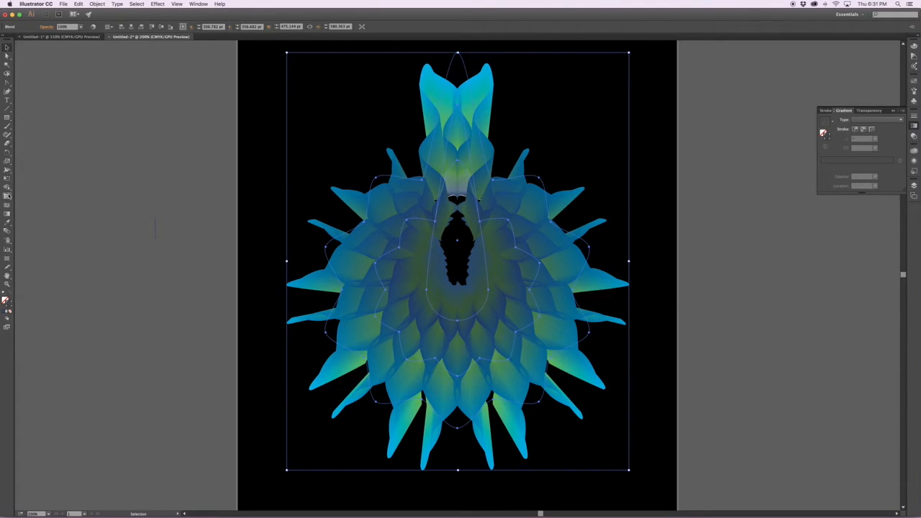
- Set the stretched flower blend's spacing to 10 specified steps in the Blend Options
double_click(6, 232)
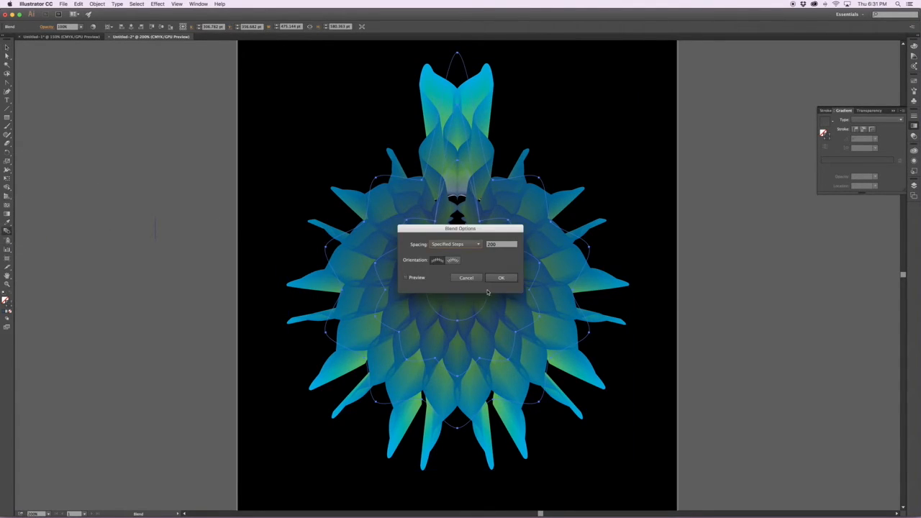
double_click(500, 246)
text(10)
click(501, 279)
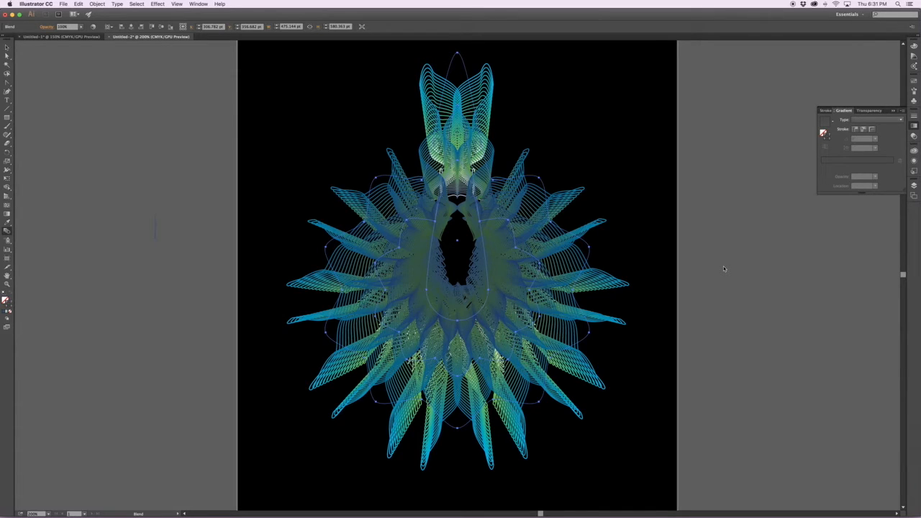
scroll(724, 268, left, 5)
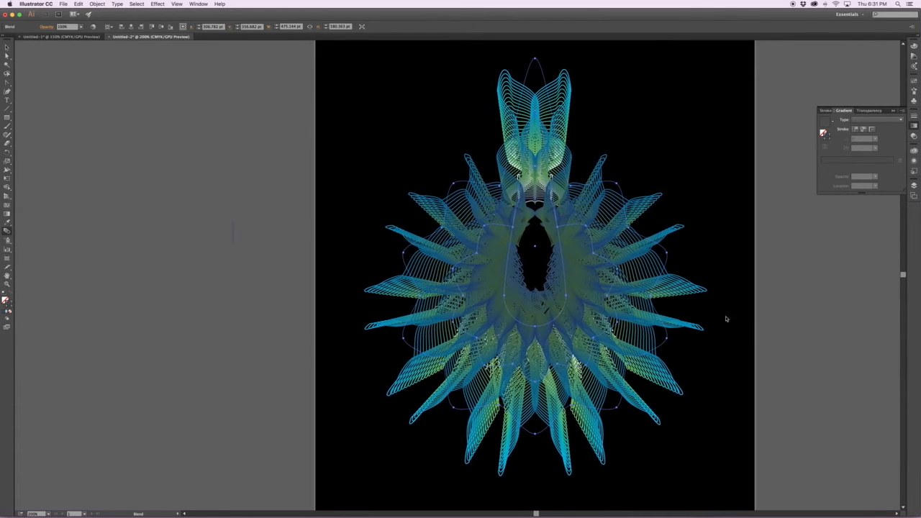
- Try to move the lower anchor points of the flower's circle and stars straight up about 94 pt, and undo it
click(786, 321)
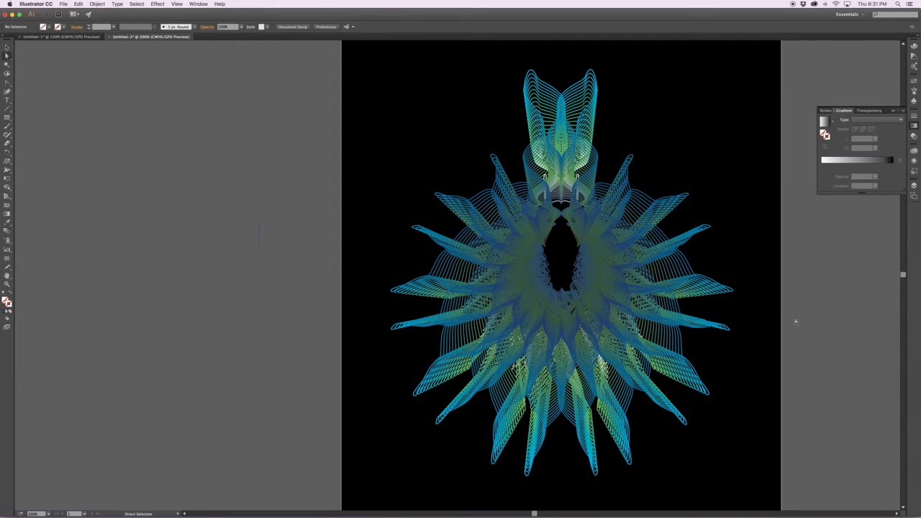
drag(767, 317, 695, 309)
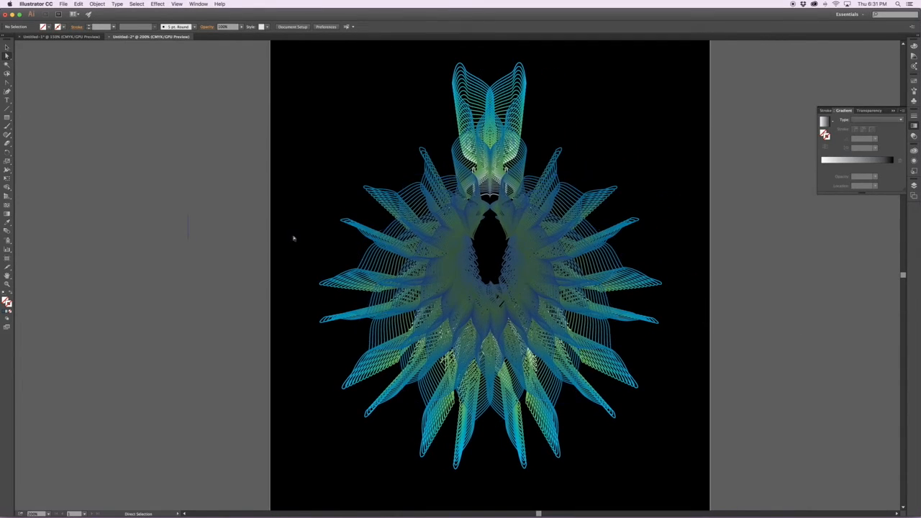
drag(648, 332, 634, 318)
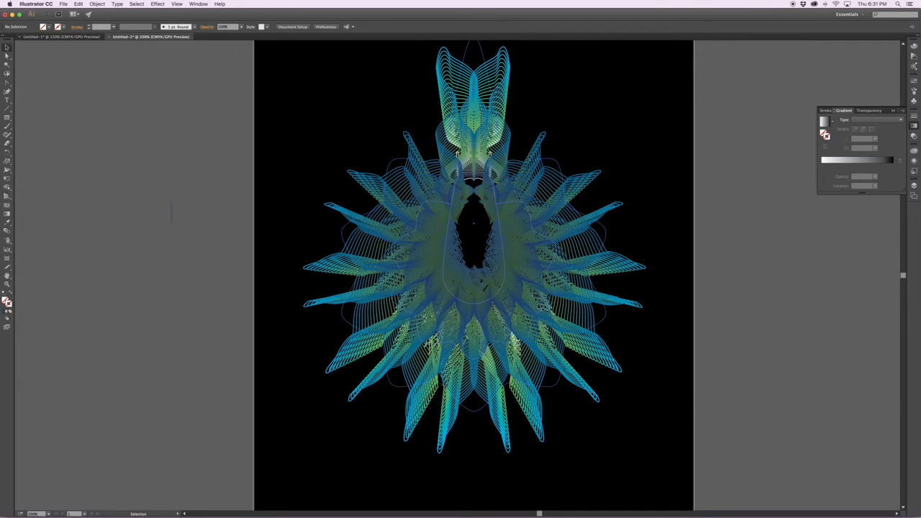
scroll(744, 342, up, 2)
key(a)
drag(405, 401, 319, 356)
drag(569, 428, 562, 345)
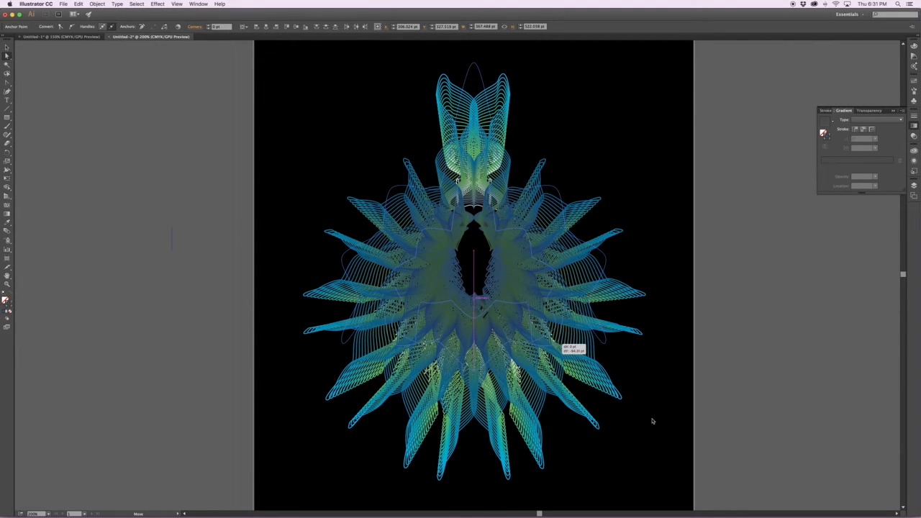
key(v)
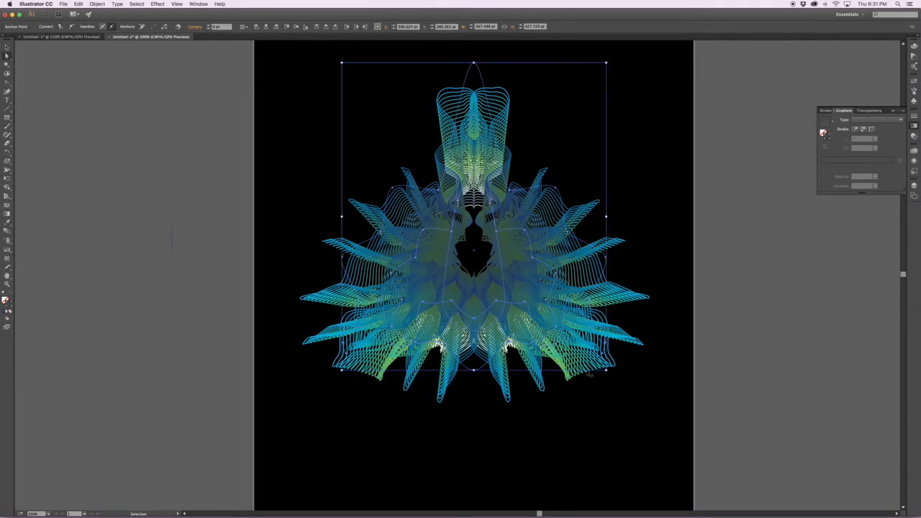
key(super+z)
- Try to move the whole outer star about 69 pt left and 109 pt up, and undo the move
click(639, 411)
drag(504, 446, 458, 380)
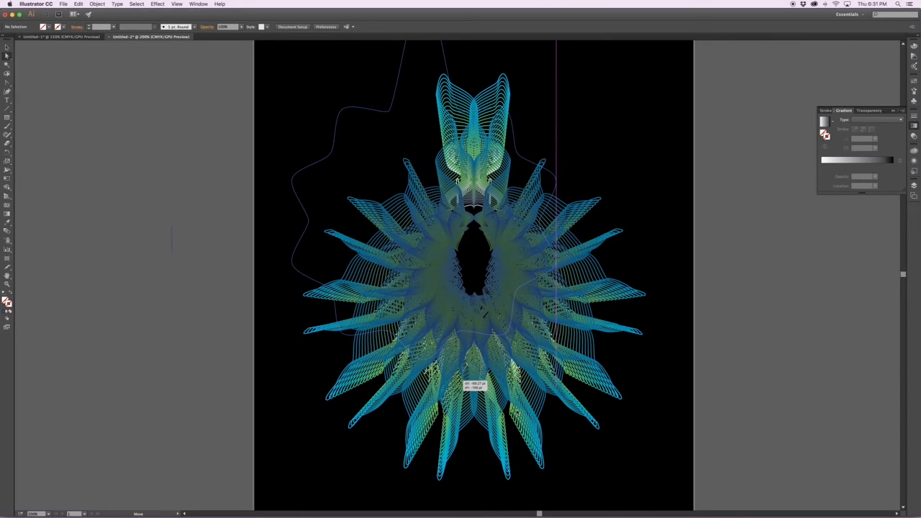
drag(458, 380, 460, 382)
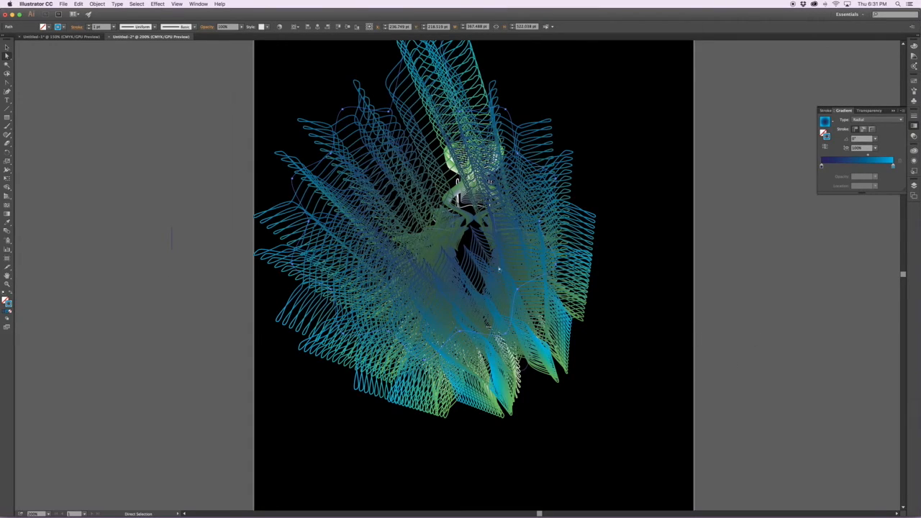
key(v)
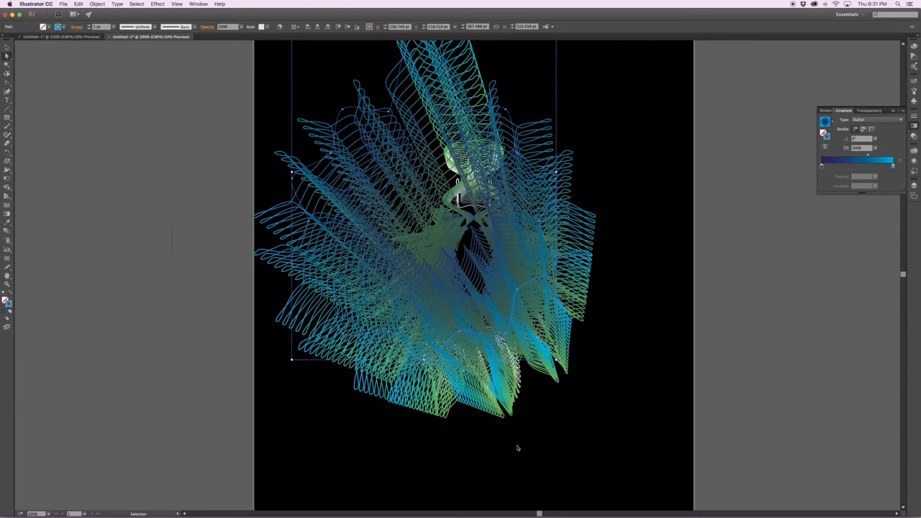
key(super+z)
- Select the bottommost anchor points of both stars with Direct Selection, move them up about 77 pt, and deselect everything
click(481, 463)
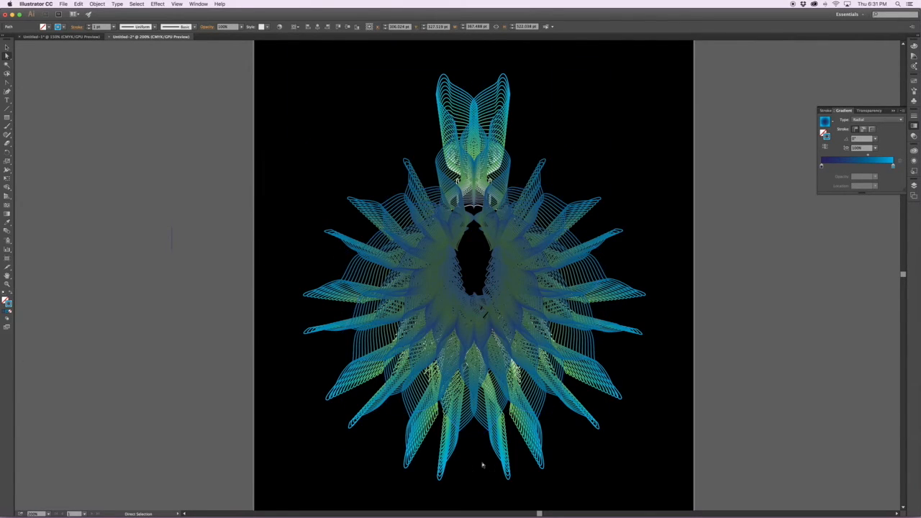
drag(485, 460, 444, 398)
drag(445, 350, 462, 332)
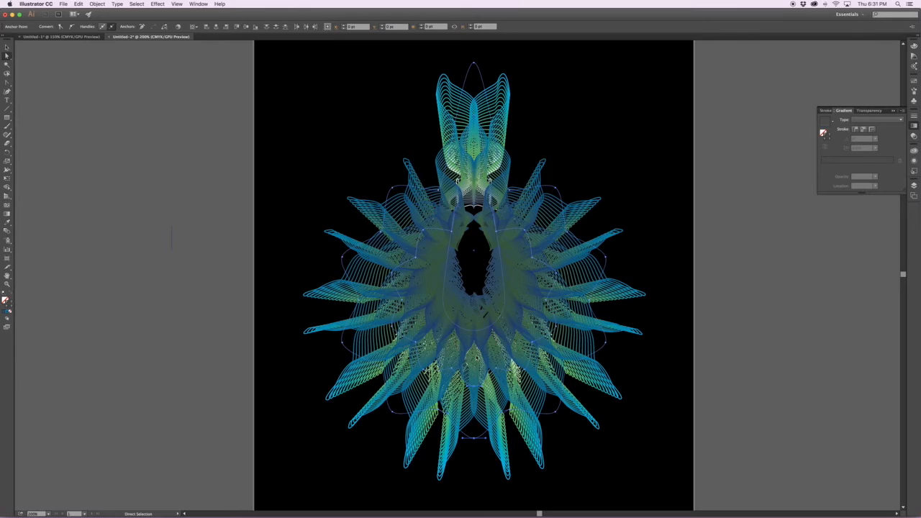
drag(475, 386, 476, 333)
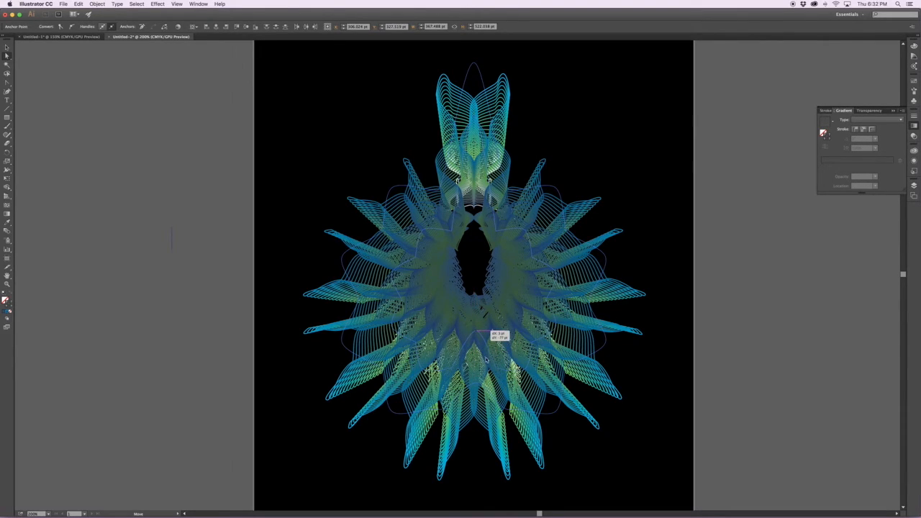
click(633, 444)
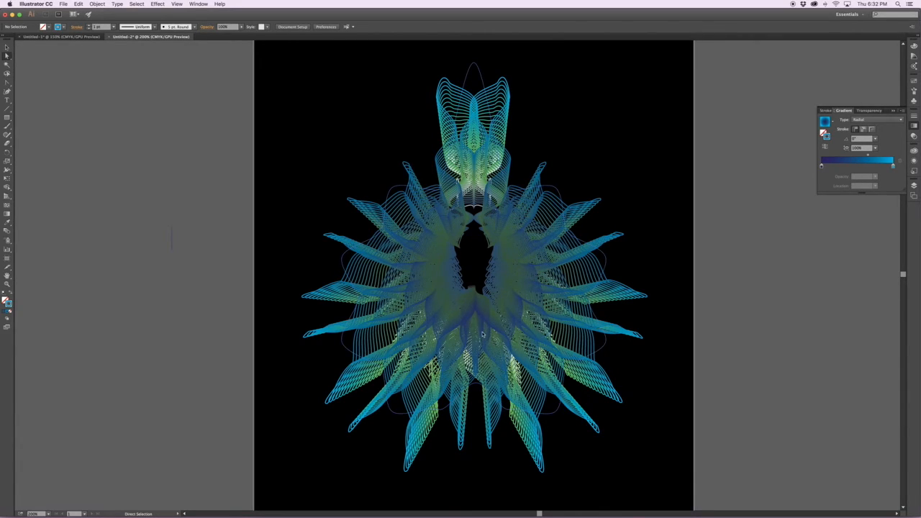
click(486, 332)
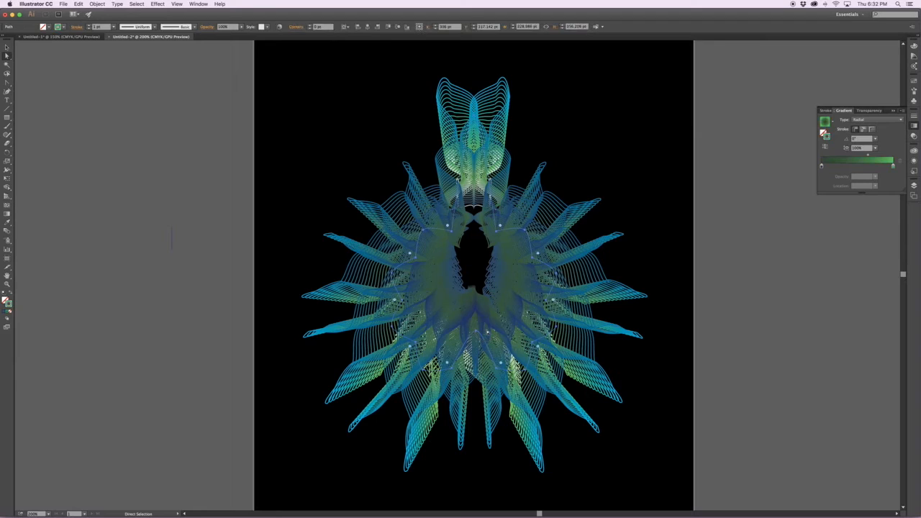
click(718, 356)
- Select the whole flower blend, set its stroke weight to 0.3 pt, and deselect it
scroll(659, 324, right, 2)
scroll(659, 324, down, 2)
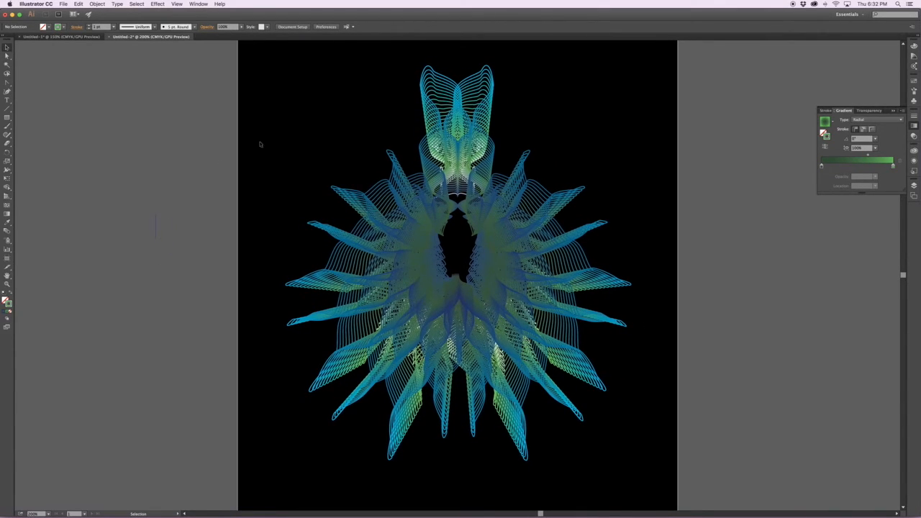
click(574, 298)
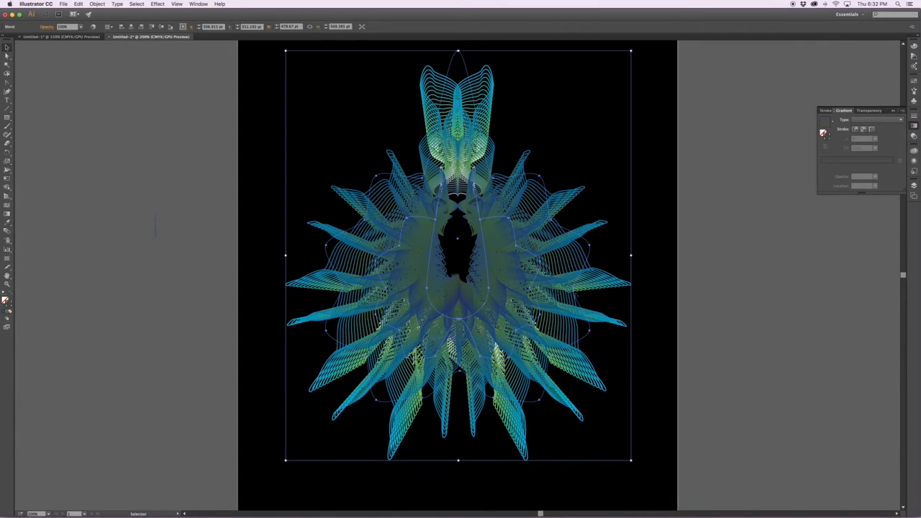
scroll(348, 92, left, 2)
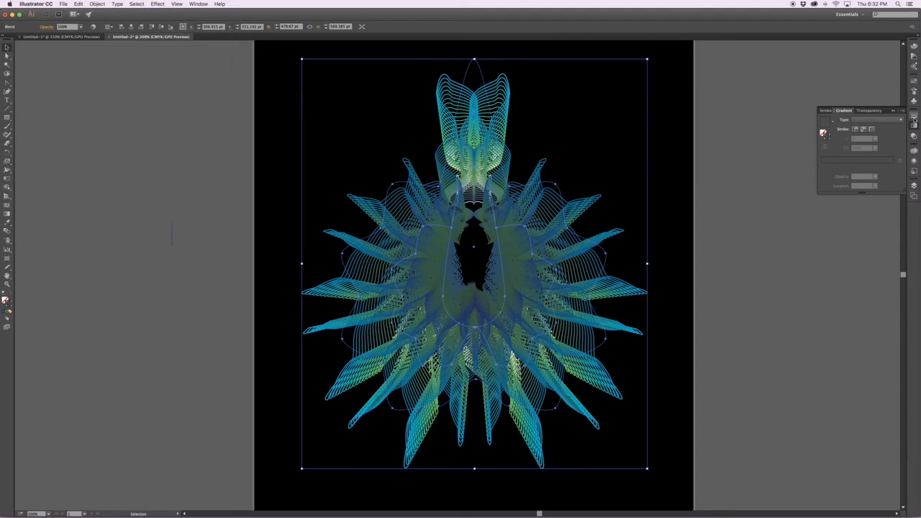
click(914, 117)
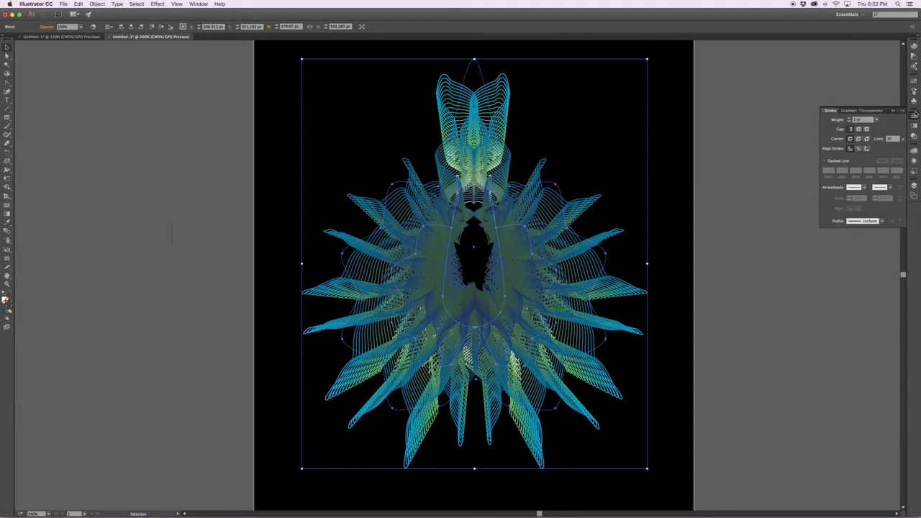
click(839, 120)
text(.3)
key(Return)
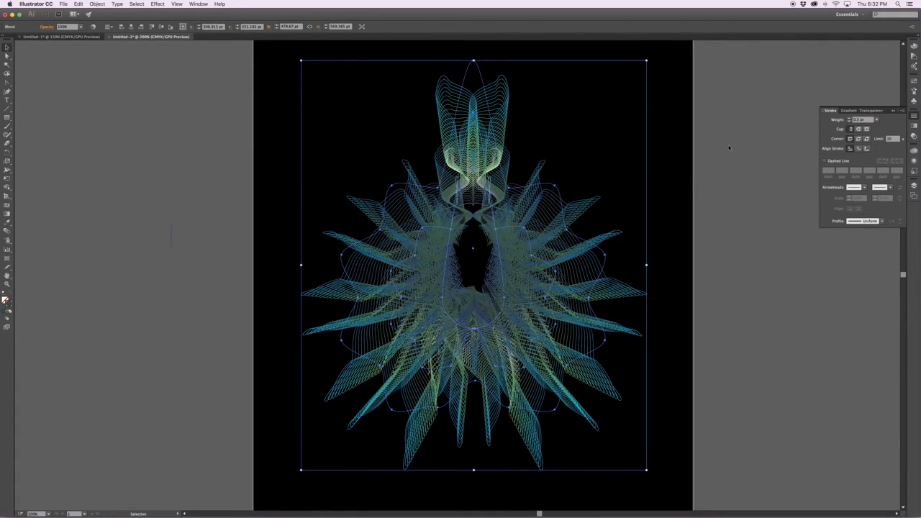
key(a)
click(727, 189)
- Examine the thin line work of the flower up close and as a whole on the artboard
scroll(598, 253, down, 3)
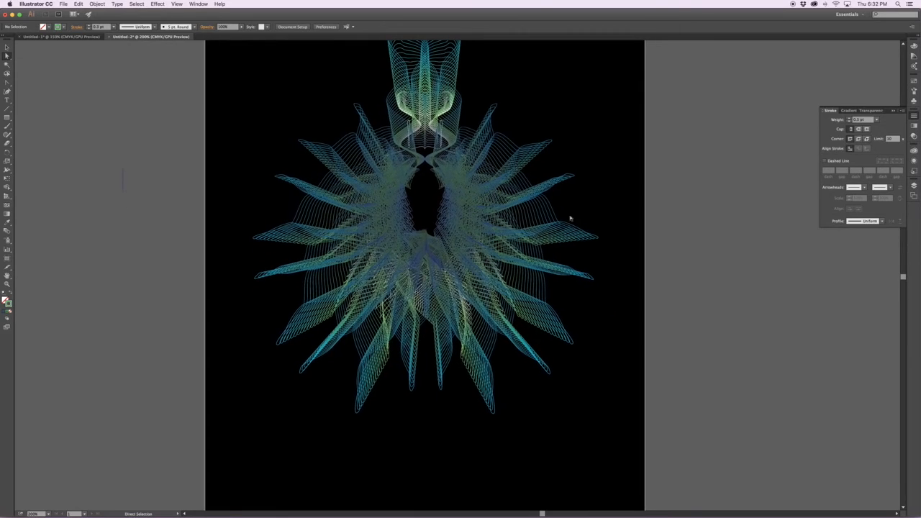
scroll(569, 195, up, 2)
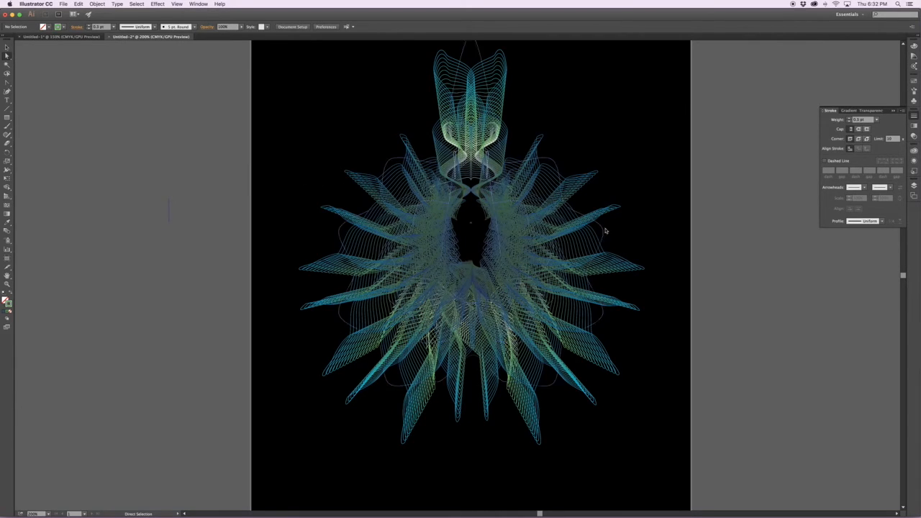
drag(642, 211, 627, 234)
scroll(587, 253, up, 6)
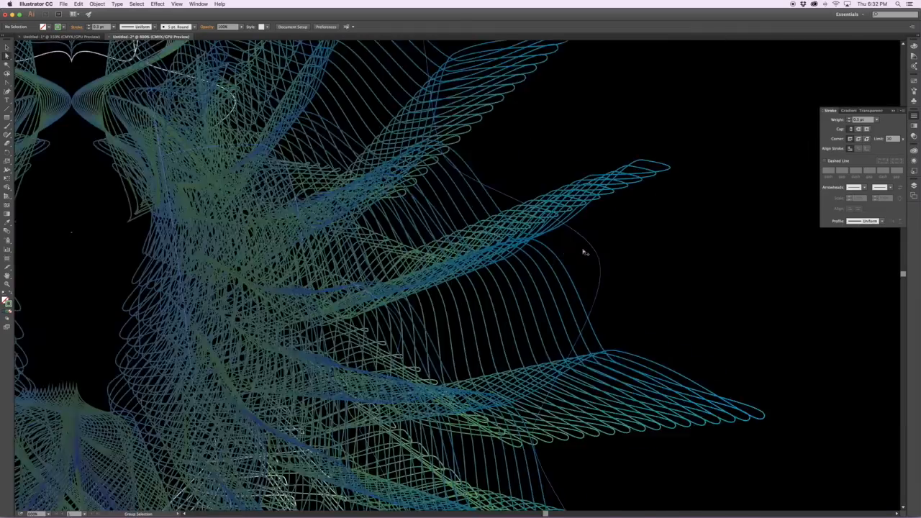
scroll(587, 253, down, 5)
scroll(542, 225, up, 5)
scroll(542, 225, left, 4)
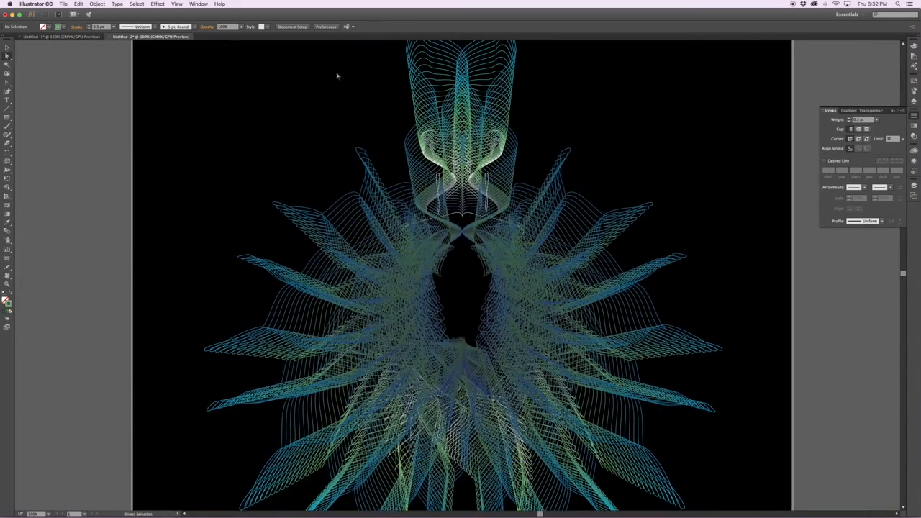
scroll(665, 232, down, 5)
scroll(664, 232, right, 2)
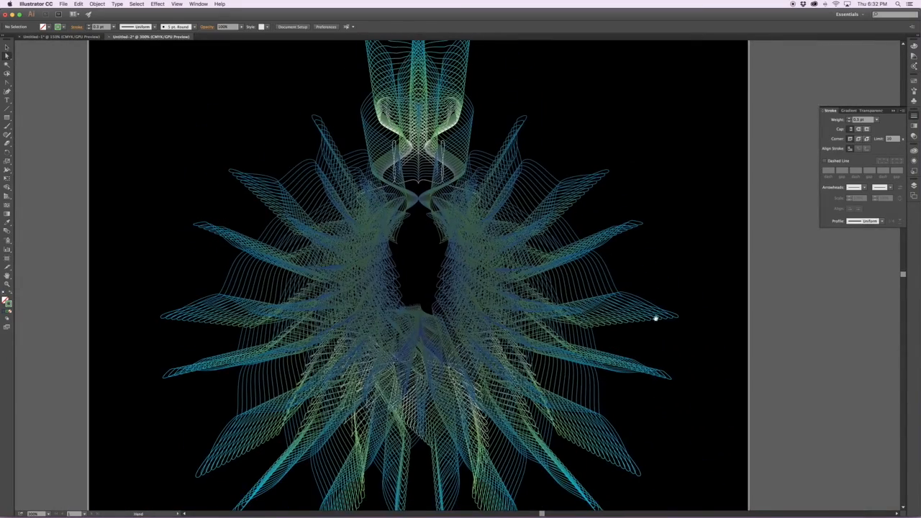
scroll(312, 245, up, 2)
scroll(312, 245, left, 1)
scroll(408, 264, down, 5)
scroll(409, 263, up, 5)
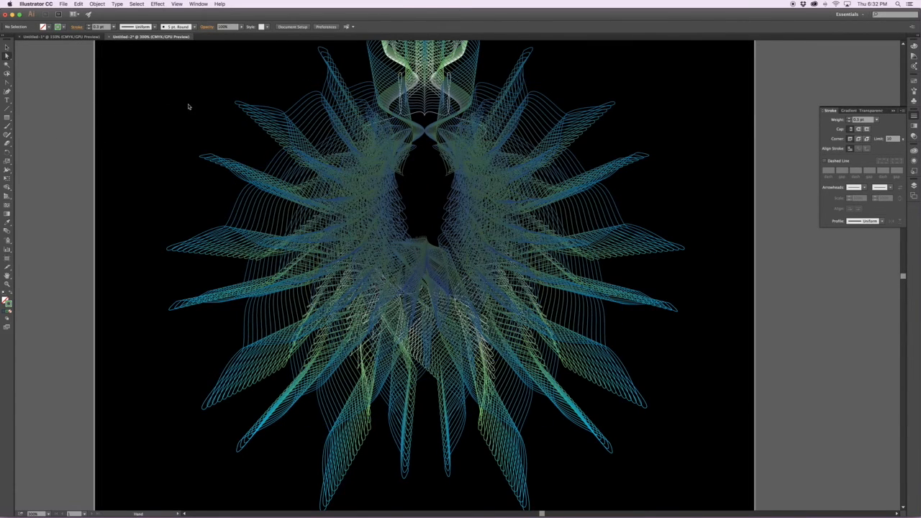
scroll(189, 103, up, 2)
scroll(189, 103, right, 1)
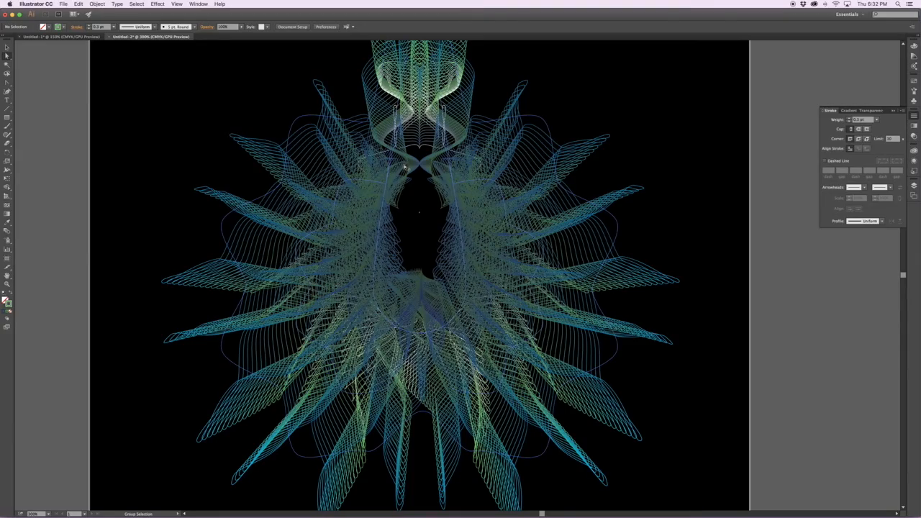
scroll(470, 221, down, 5)
scroll(469, 222, up, 8)
scroll(470, 221, down, 2)
scroll(470, 222, down, 5)
scroll(470, 221, up, 9)
scroll(470, 221, down, 6)
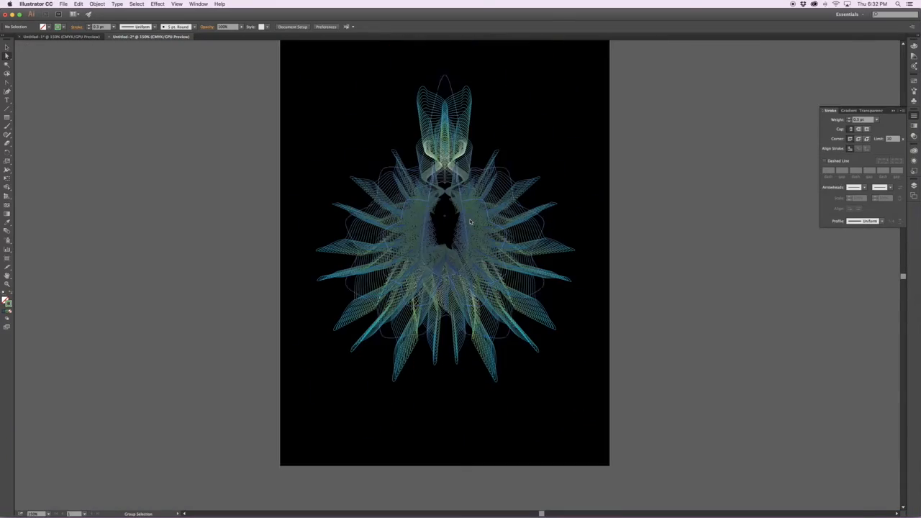
- Select the entire flower blend and open Recolor Artwork for it, keeping the artwork uncovered by the dialog
drag(460, 163, 472, 175)
click(293, 63)
drag(292, 63, 644, 465)
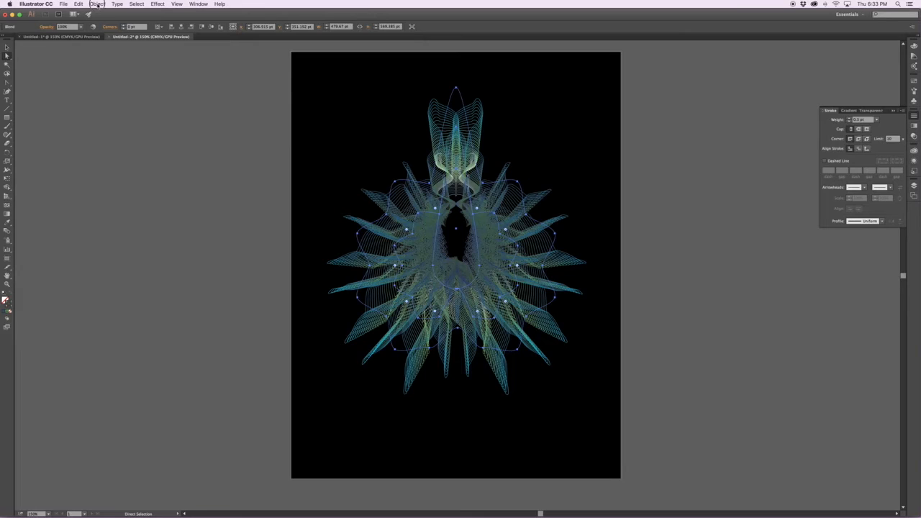
click(97, 5)
mouse_move(79, 4)
mouse_move(113, 122)
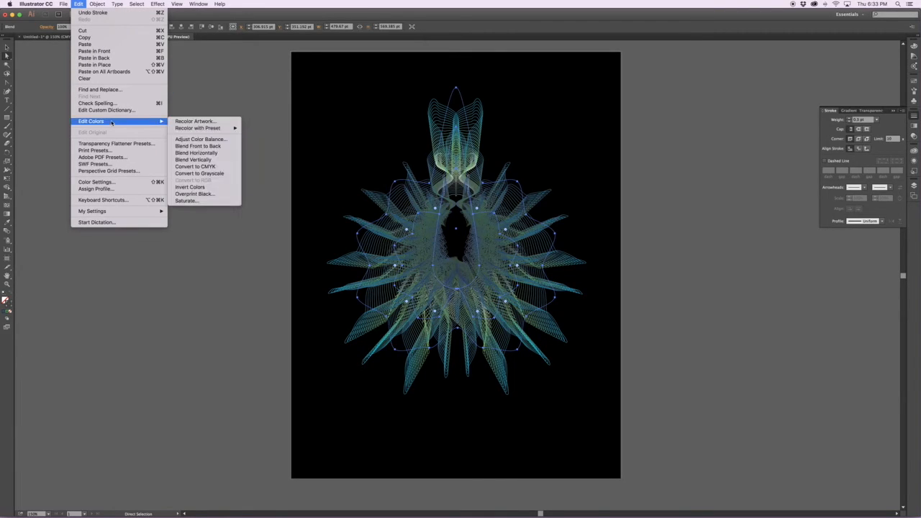
click(191, 122)
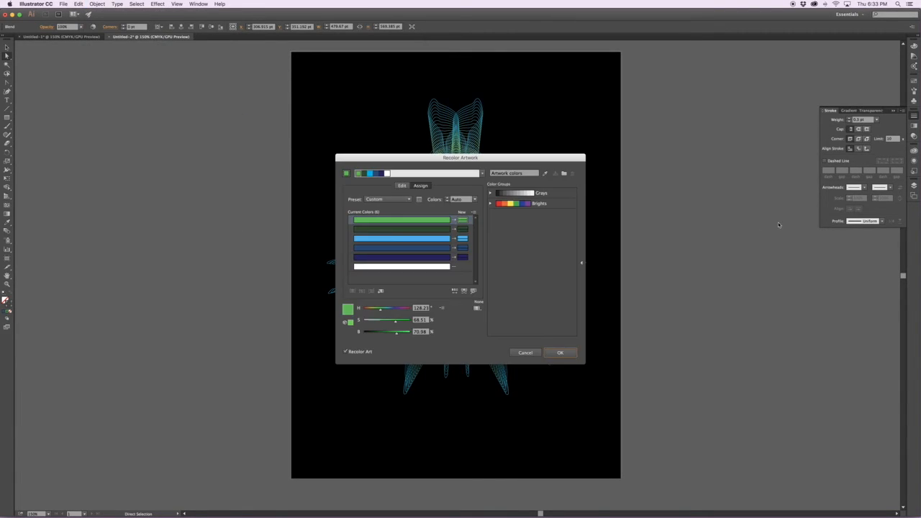
drag(403, 161, 655, 190)
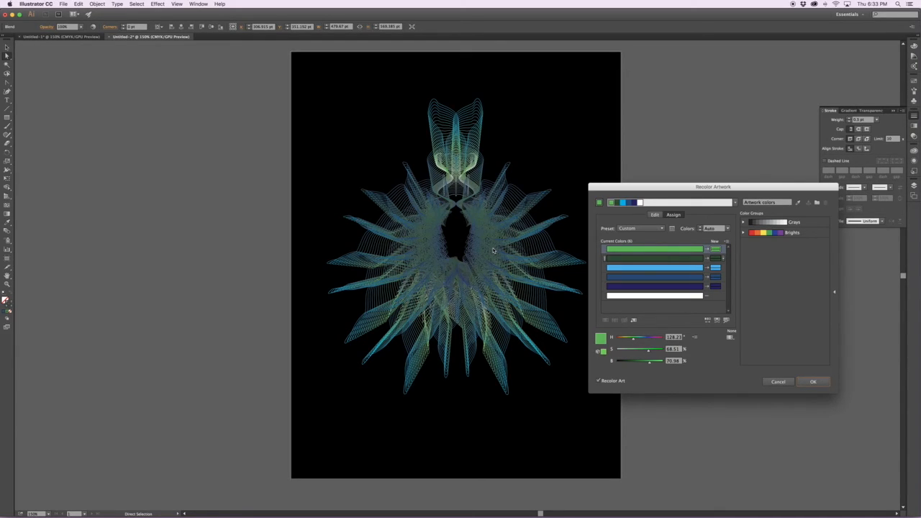
- Replace the bright green of the artwork with a yellow-green, hex baef37
double_click(715, 251)
drag(423, 202, 534, 254)
drag(583, 346, 582, 342)
click(549, 275)
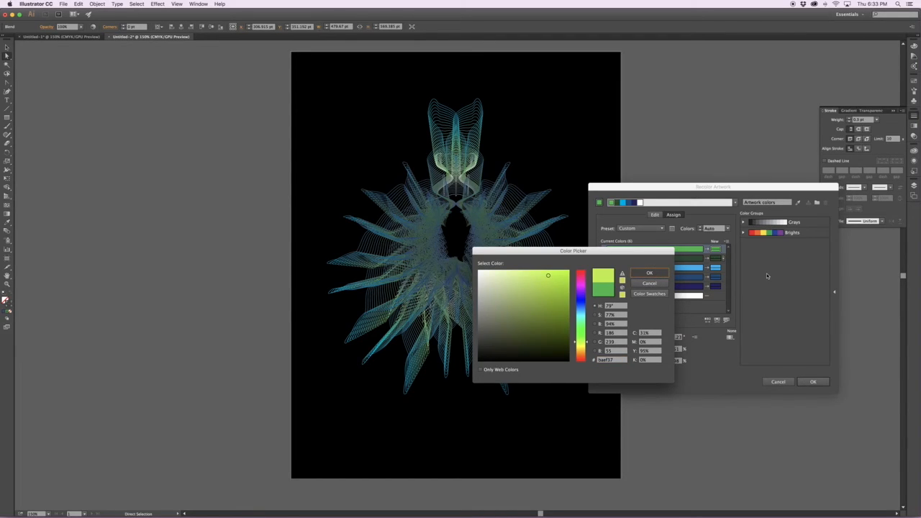
key(Return)
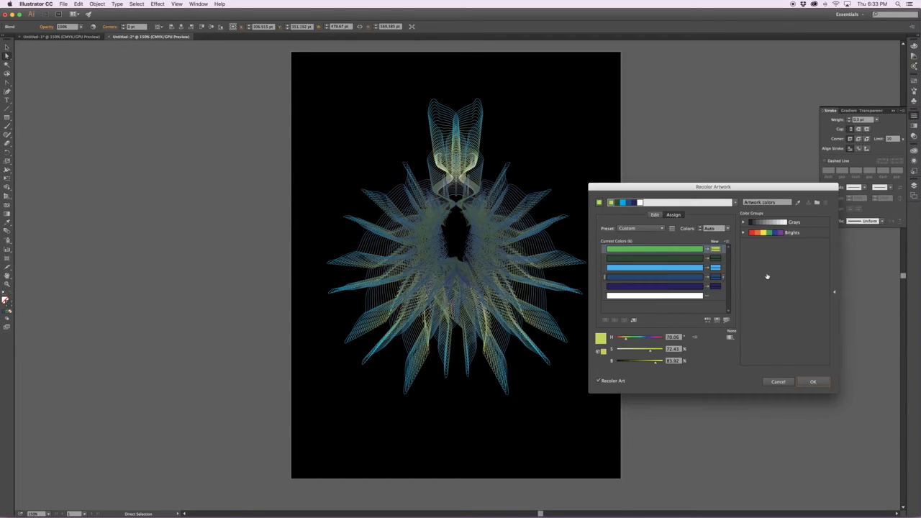
- Replace the dark green of the artwork with an orange, hex edaa14
double_click(715, 258)
drag(583, 347, 581, 343)
click(524, 288)
drag(525, 288, 535, 282)
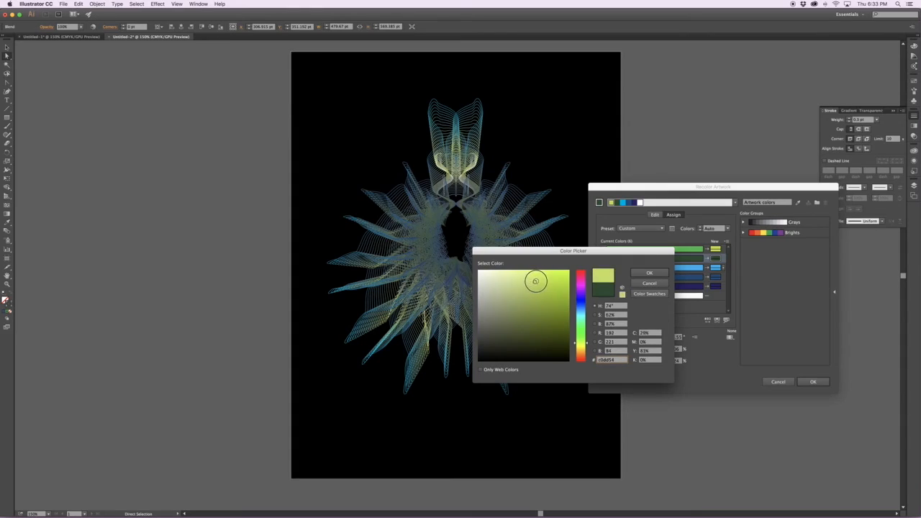
drag(581, 344, 581, 352)
drag(553, 287, 562, 277)
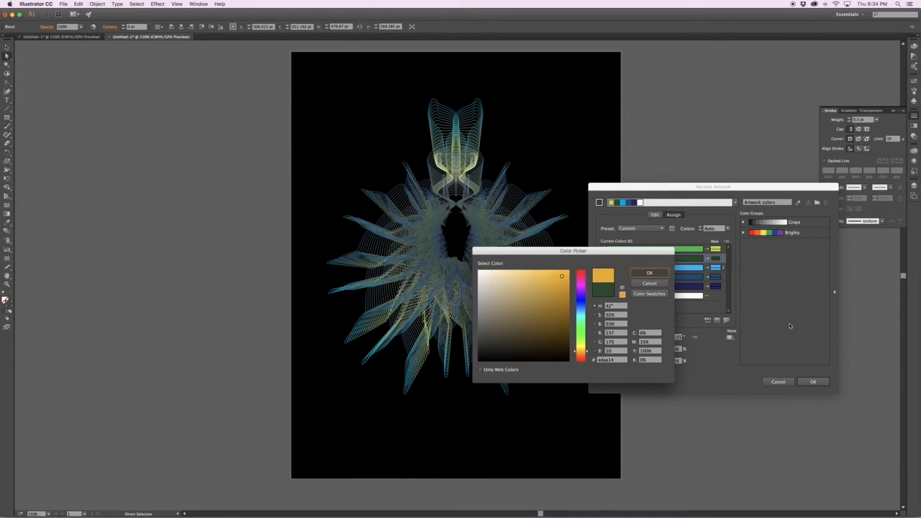
key(Return)
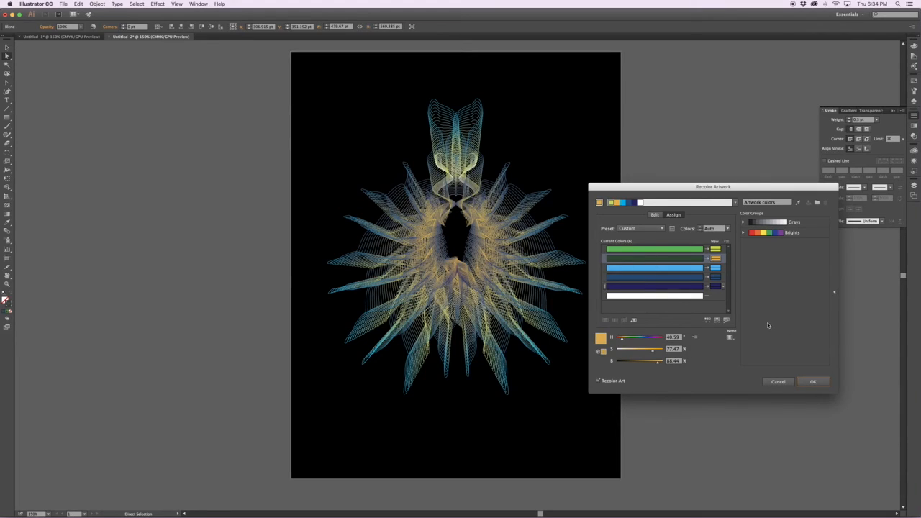
- Replace the light blue of the artwork with a deep orange, hex ed6000, keeping the color dialog clear of the flower
double_click(715, 267)
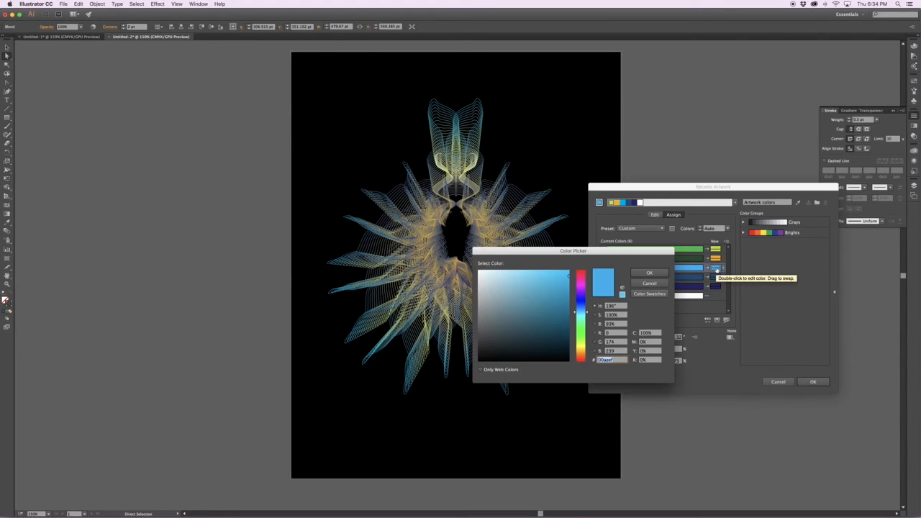
drag(539, 251, 630, 310)
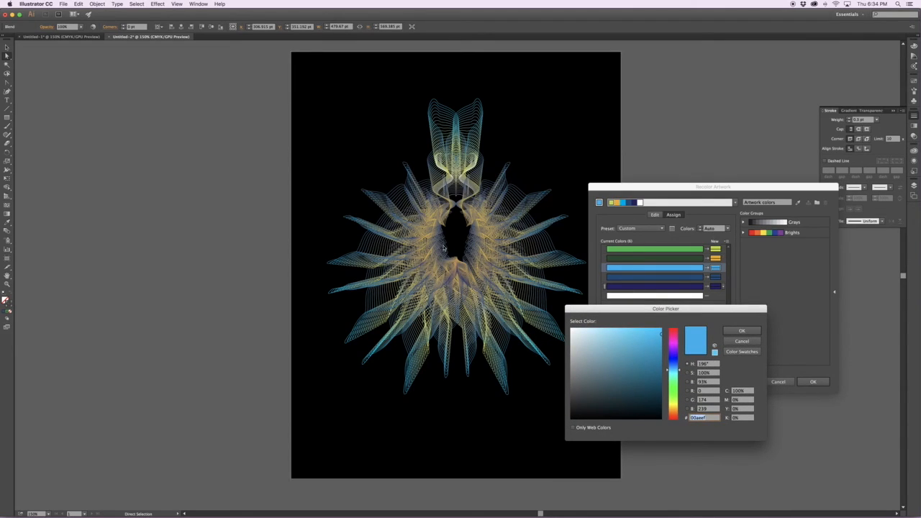
drag(608, 309, 628, 307)
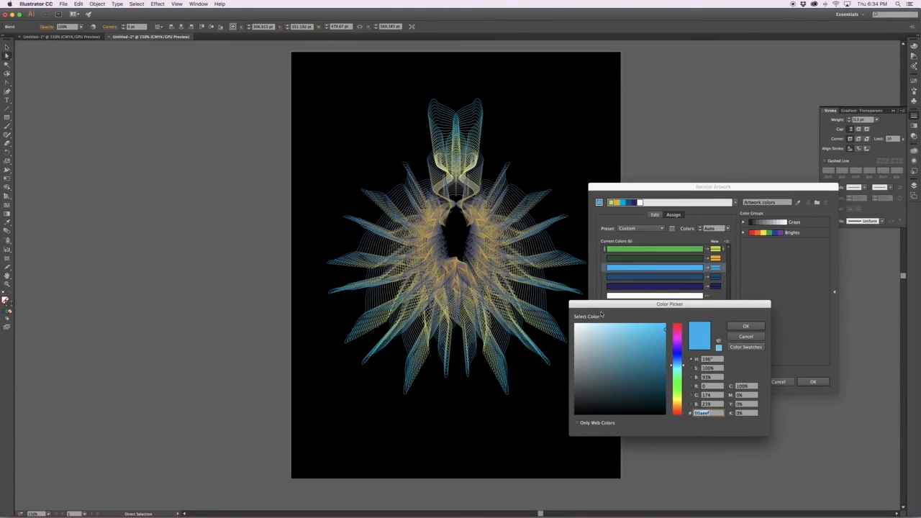
mouse_move(604, 308)
mouse_down()
mouse_move(587, 306)
mouse_move(626, 312)
mouse_move(618, 311)
mouse_up()
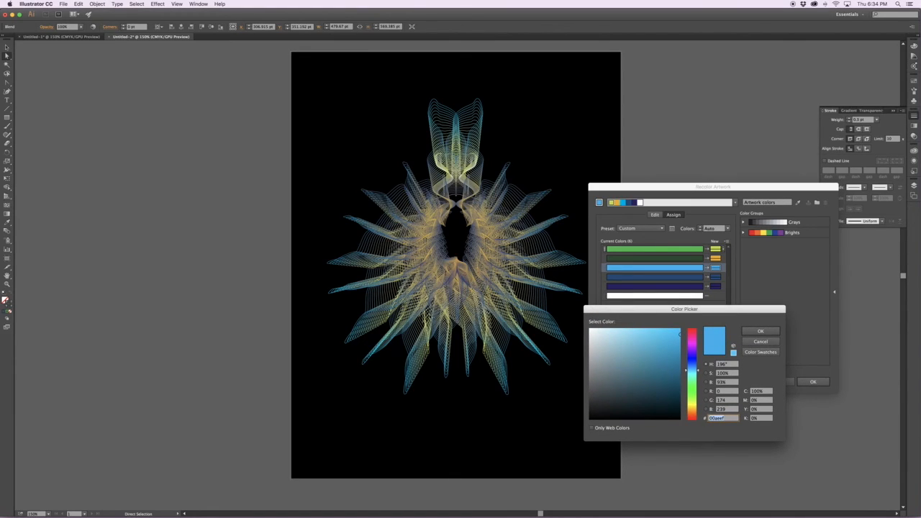
drag(661, 314, 657, 310)
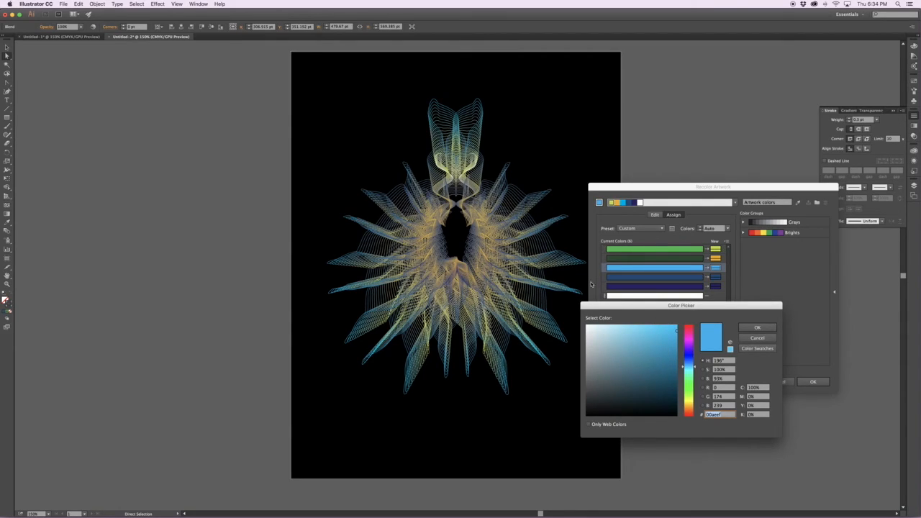
mouse_move(627, 309)
mouse_down()
mouse_move(645, 332)
mouse_move(623, 337)
mouse_move(617, 323)
mouse_move(627, 314)
mouse_up()
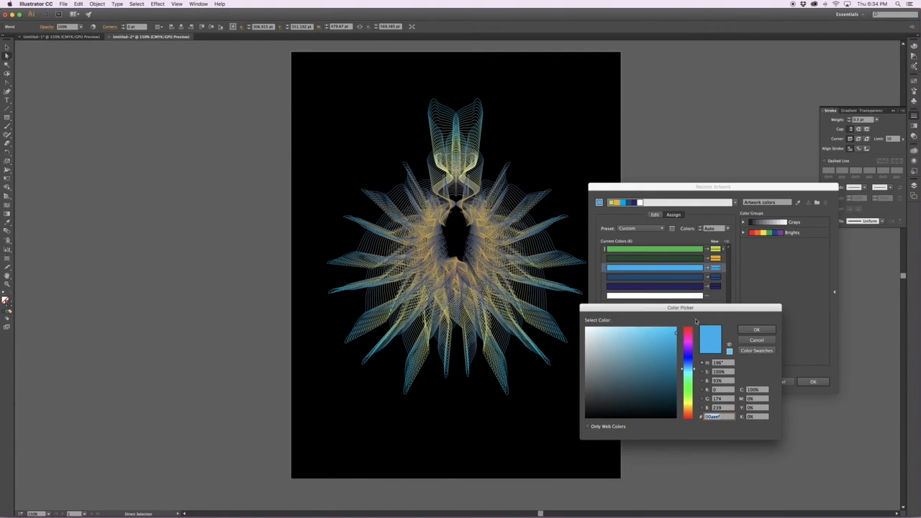
click(688, 411)
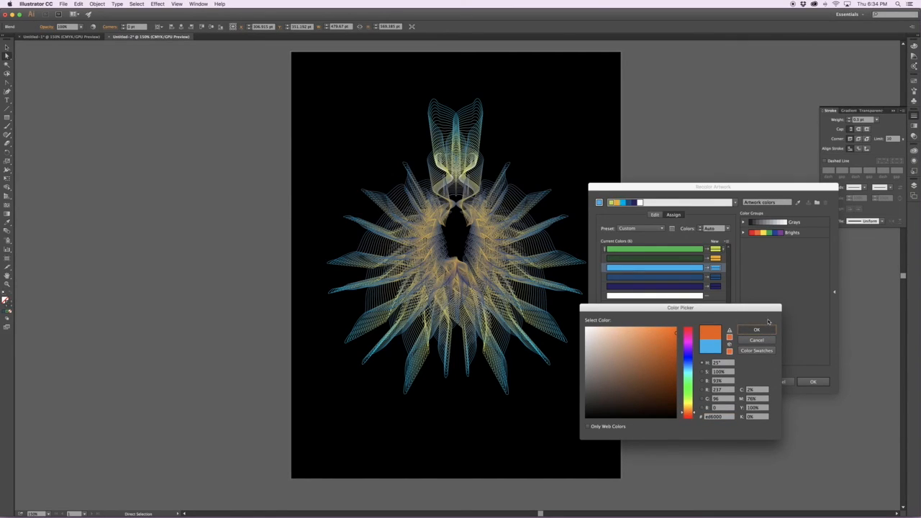
key(Return)
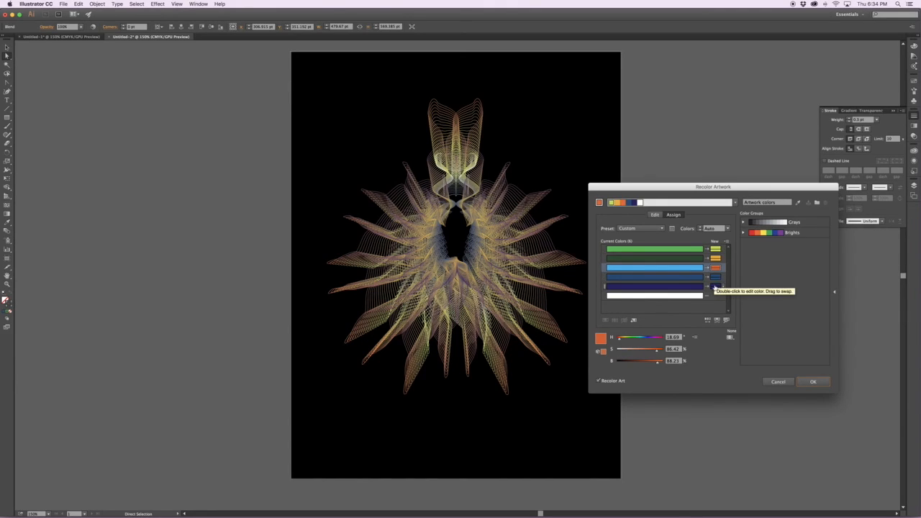
- Replace the medium blue of the artwork with a bright yellow, hex f3ff00
double_click(715, 277)
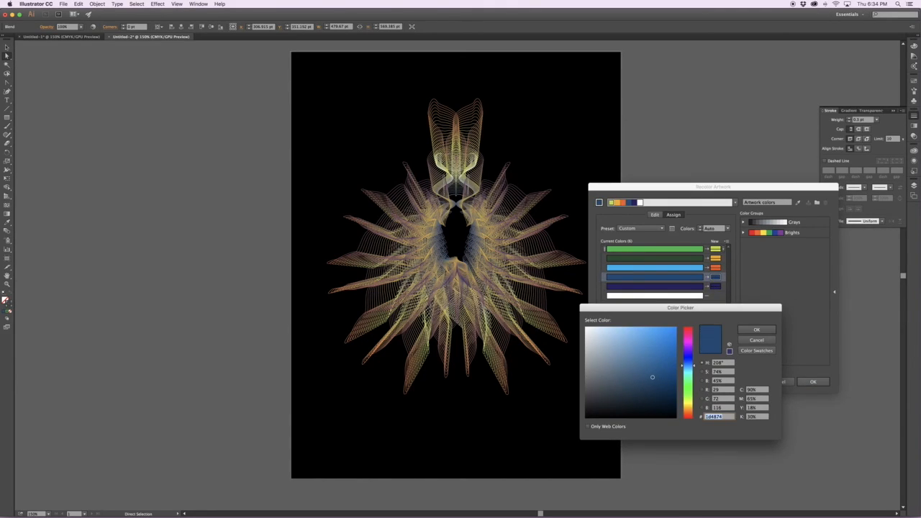
click(689, 405)
drag(660, 333, 677, 328)
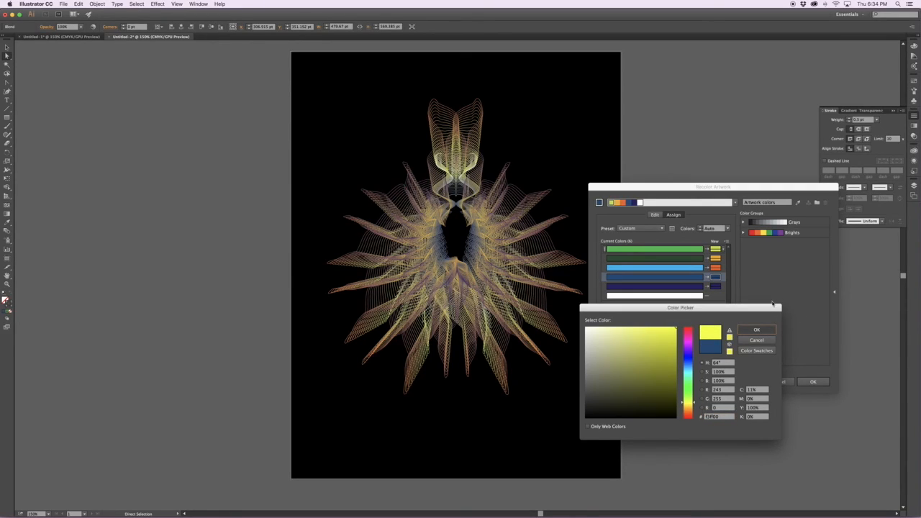
key(Return)
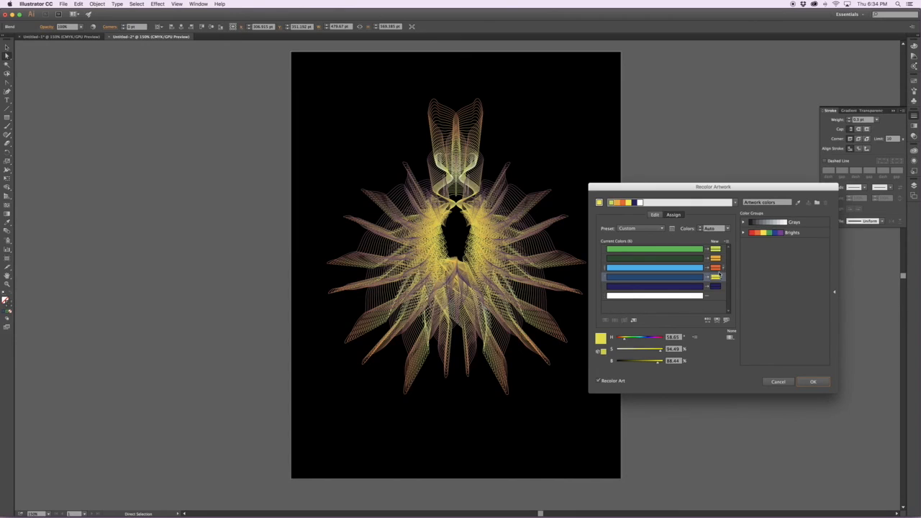
- Set the medium blue's replacement to a golden yellow, hex ddbc31, then apply the recoloring and deselect the flower
double_click(716, 276)
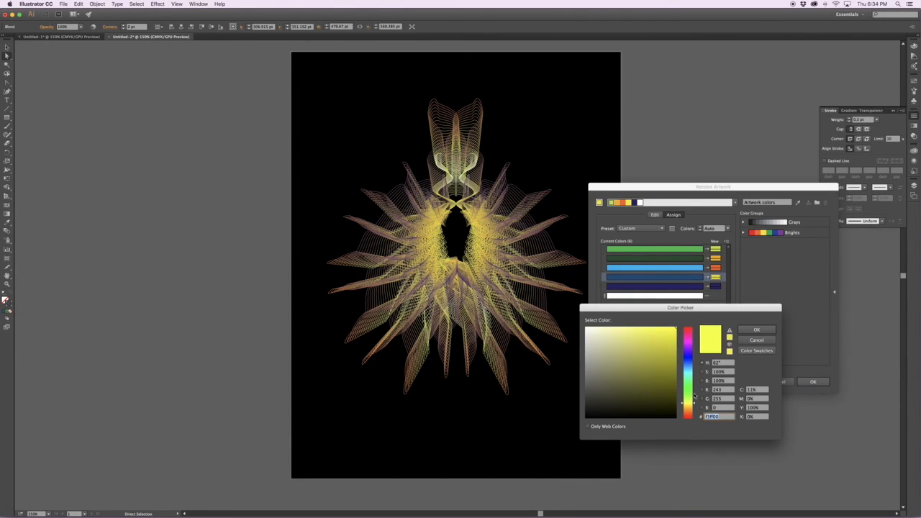
drag(687, 404, 687, 408)
click(656, 339)
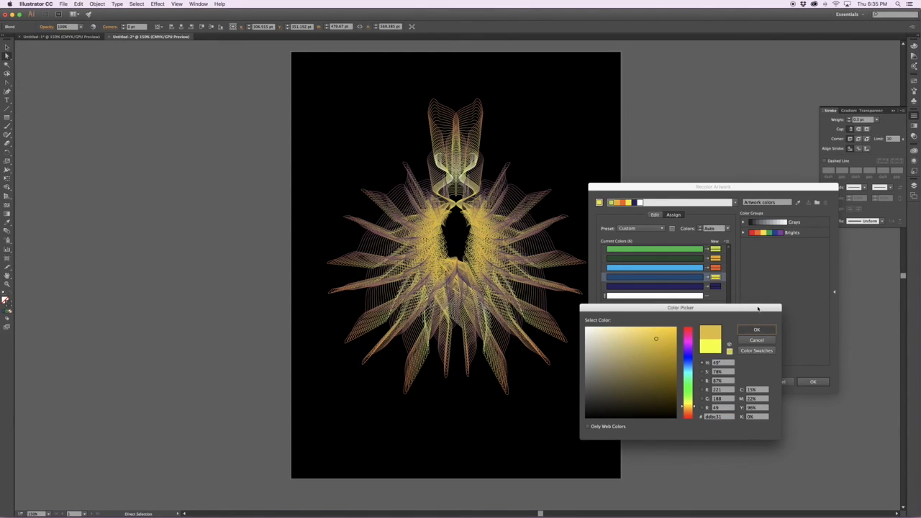
key(Return)
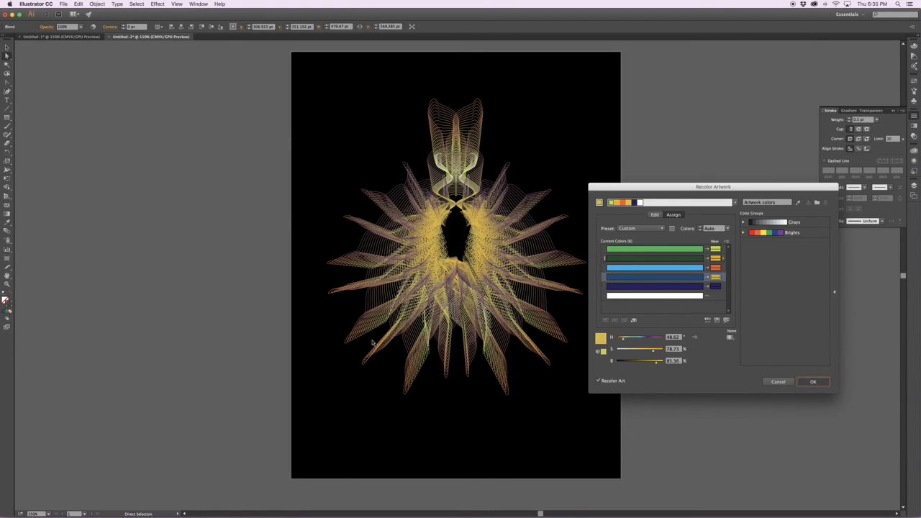
click(811, 382)
click(629, 358)
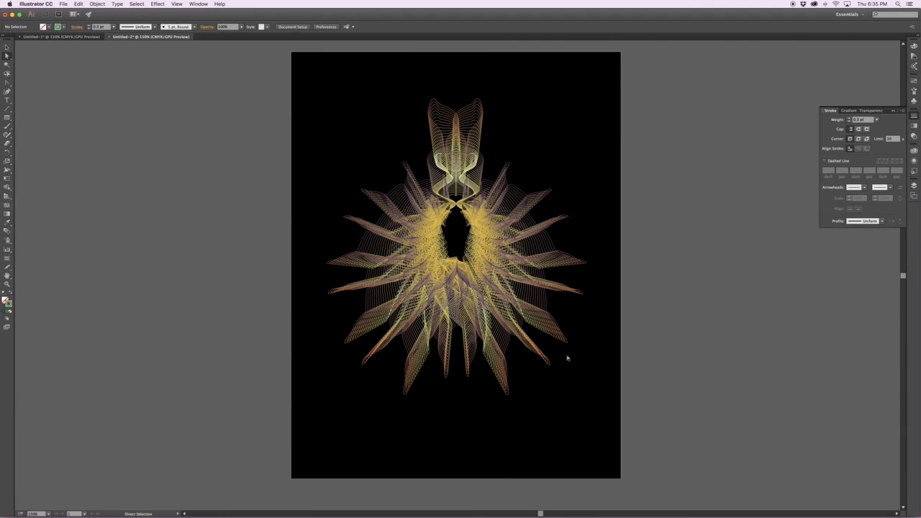
- Select the anchor points on the flower's right half and move them about 168 pt horizontally to the right
drag(574, 368, 456, 76)
drag(556, 299, 644, 305)
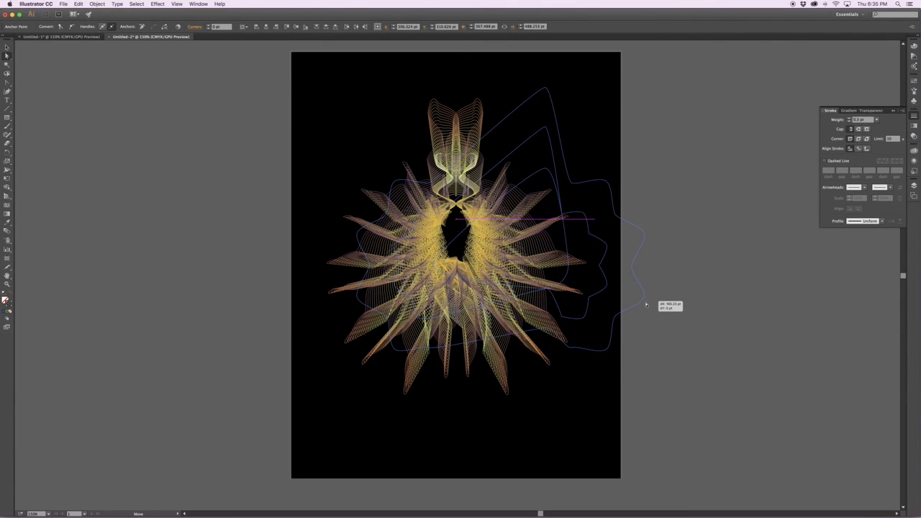
drag(646, 304, 646, 304)
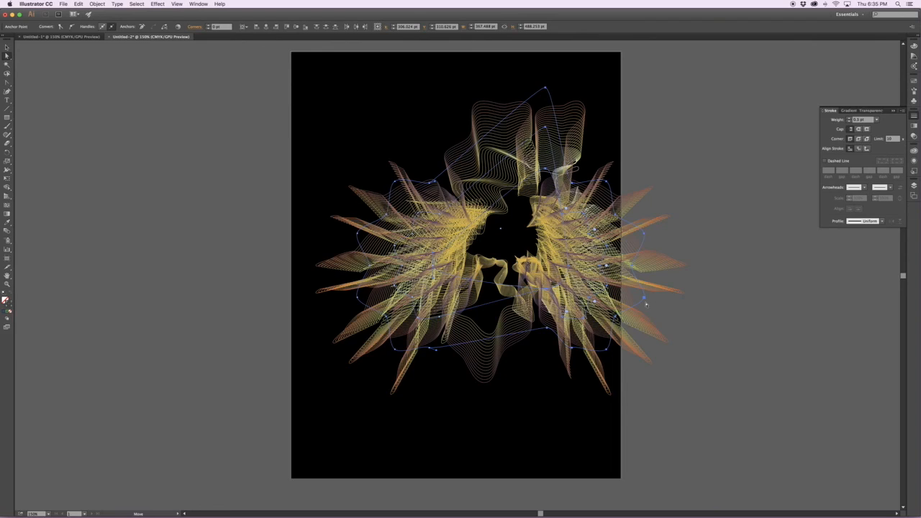
- Select the whole stretched blend, move it about 62 pt to the left to recenter it on the artboard, and deselect it
key(v)
click(695, 366)
drag(763, 388, 274, 129)
drag(547, 290, 515, 287)
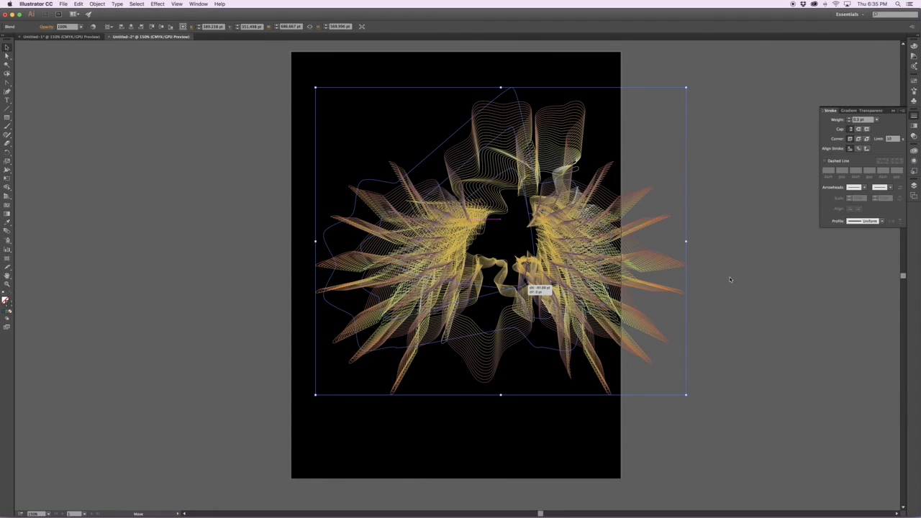
click(730, 280)
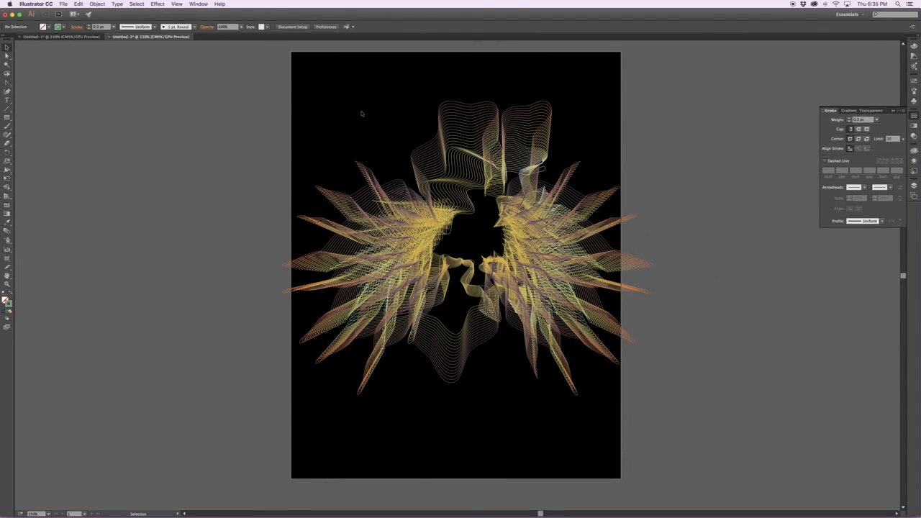
drag(246, 57, 699, 175)
click(688, 177)
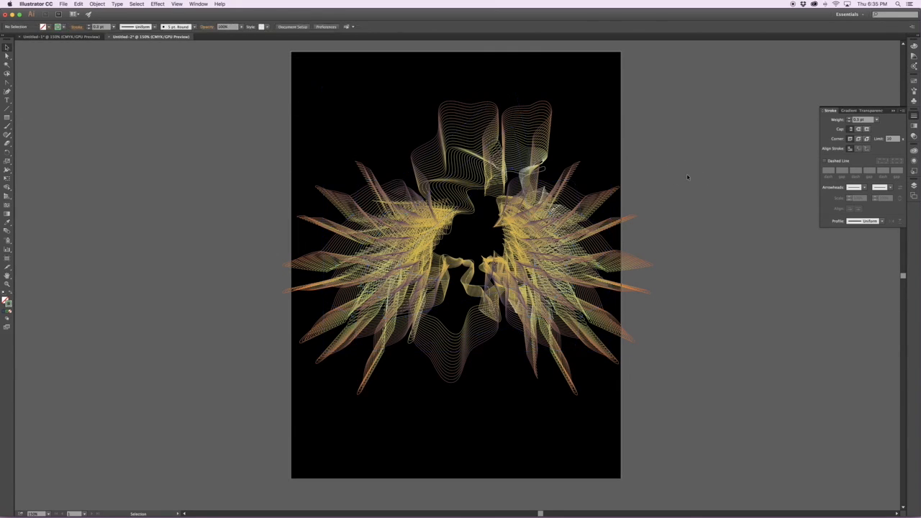